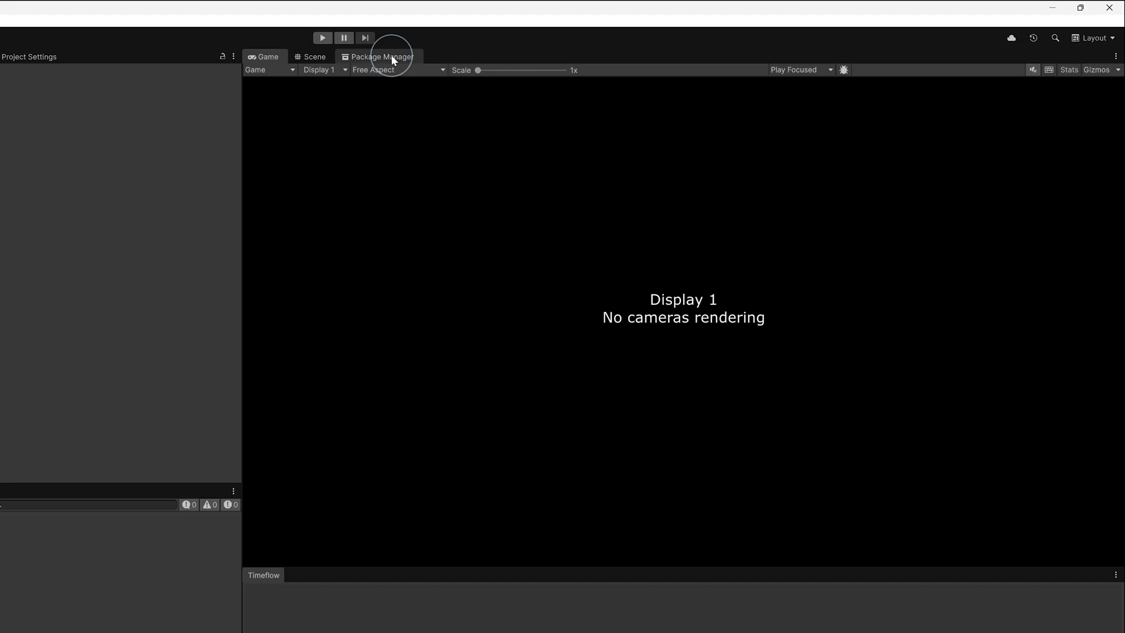
Step: Review the samples available for the Timeflow Animation System Samples package, and return to the Game view
click(391, 57)
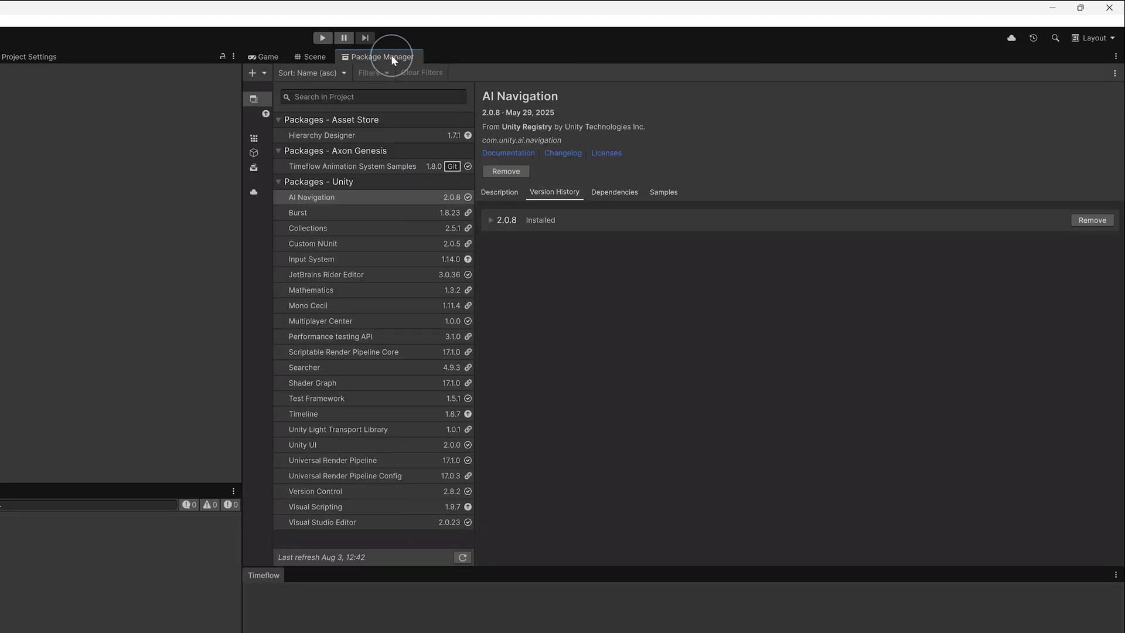
click(398, 167)
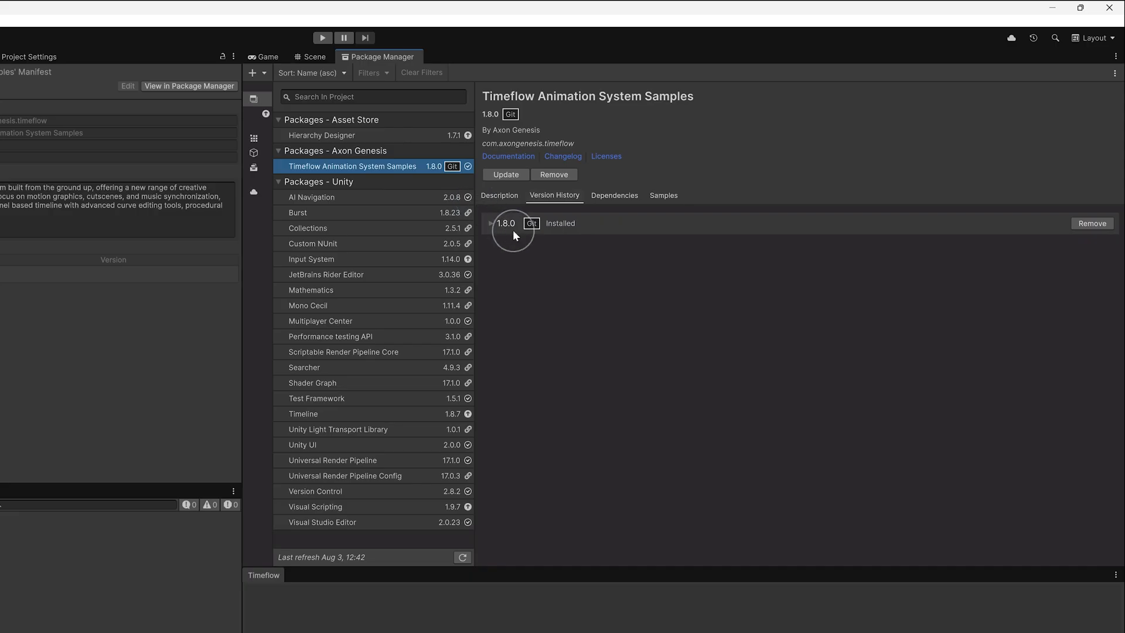
click(674, 197)
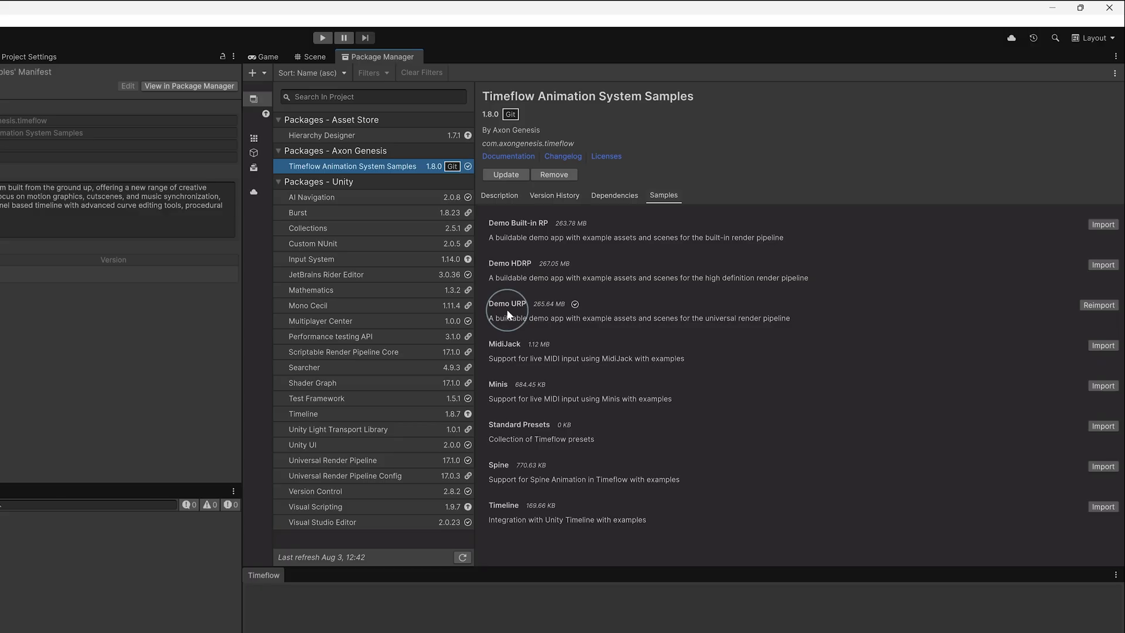
click(262, 58)
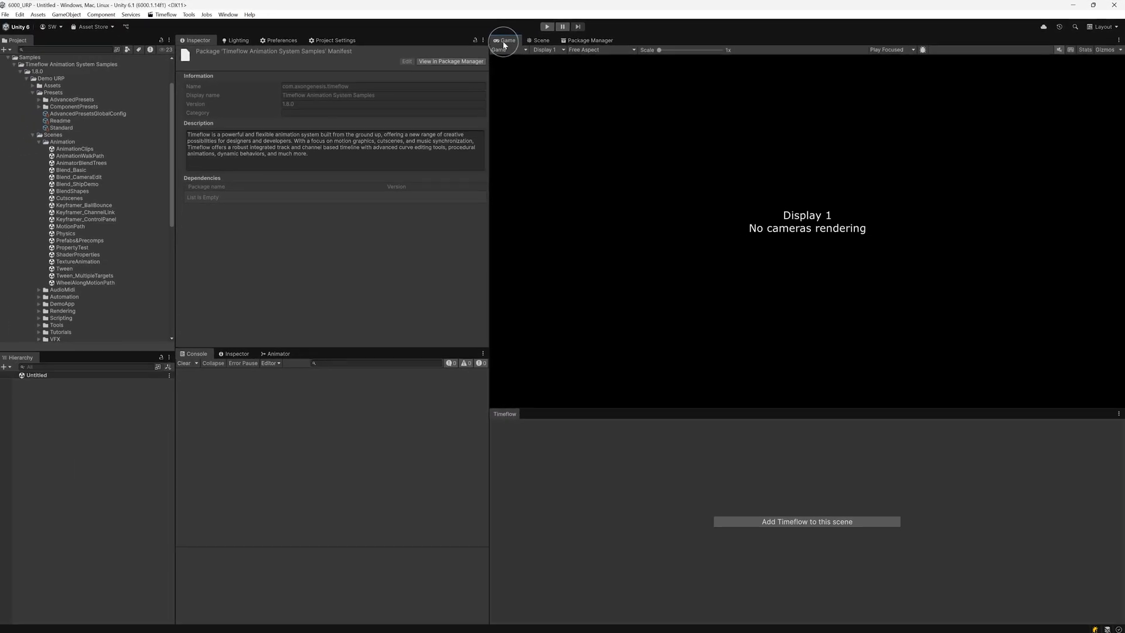
Step: Open Timeflow's Advanced Presets window and dock it beside the Timeflow view
click(165, 16)
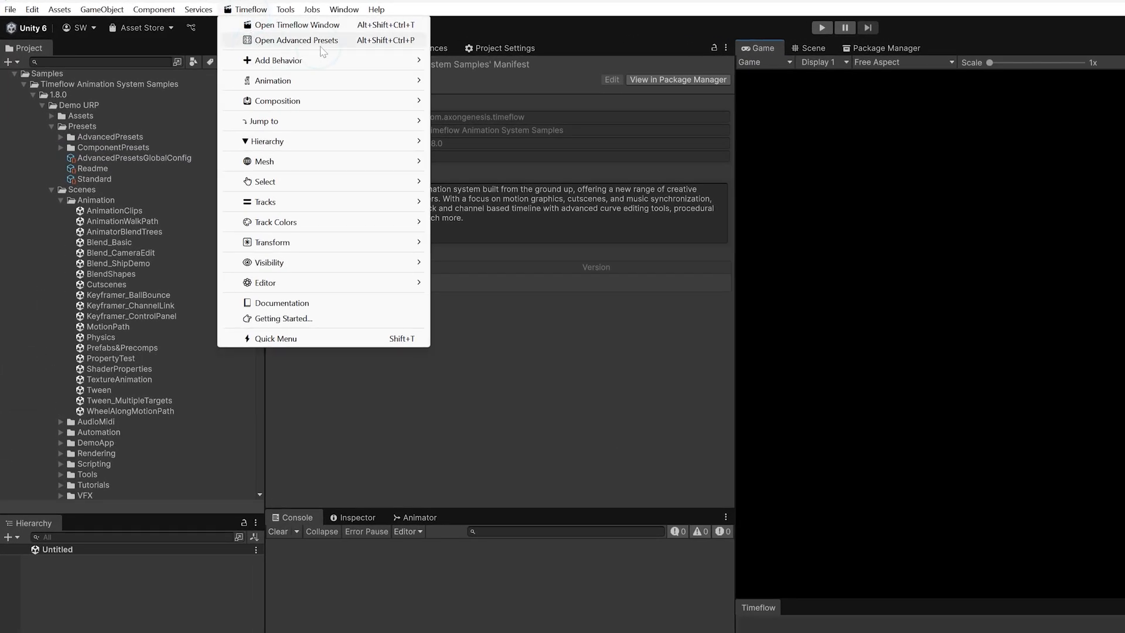
click(411, 40)
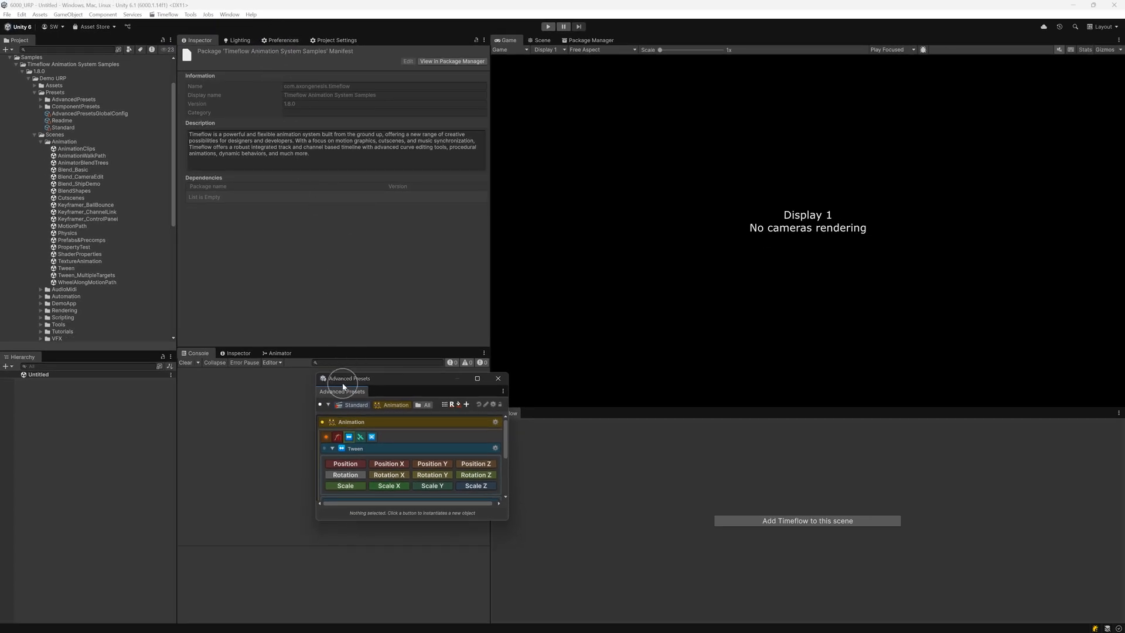
drag(341, 395, 535, 486)
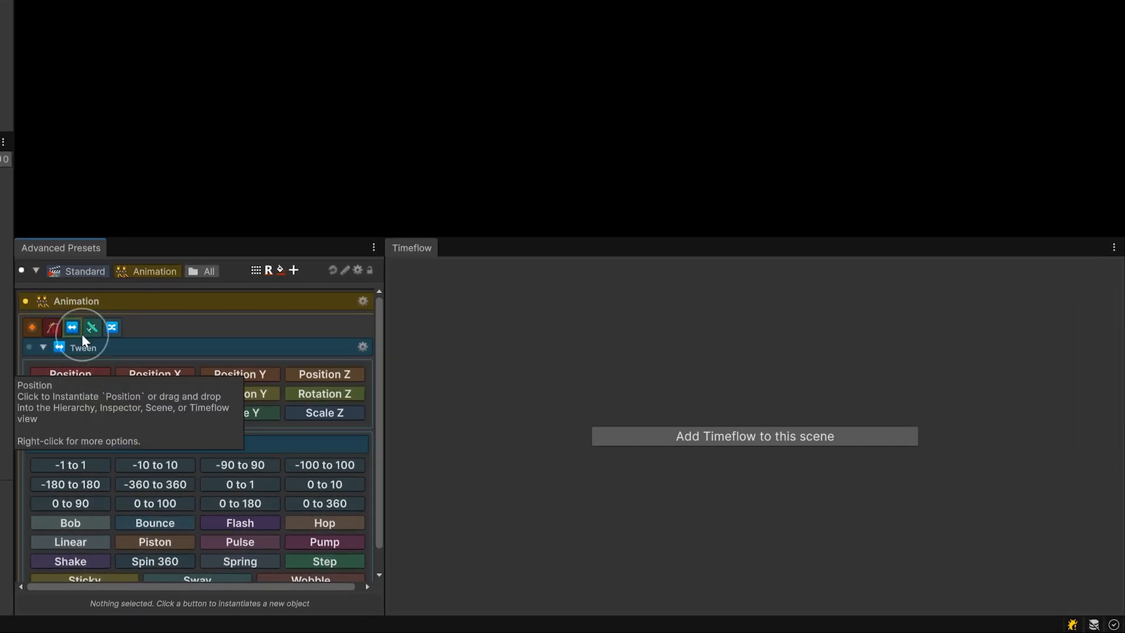
Step: Look through the available preset collections, folders and groups in Advanced Presets without changing the selection
click(78, 271)
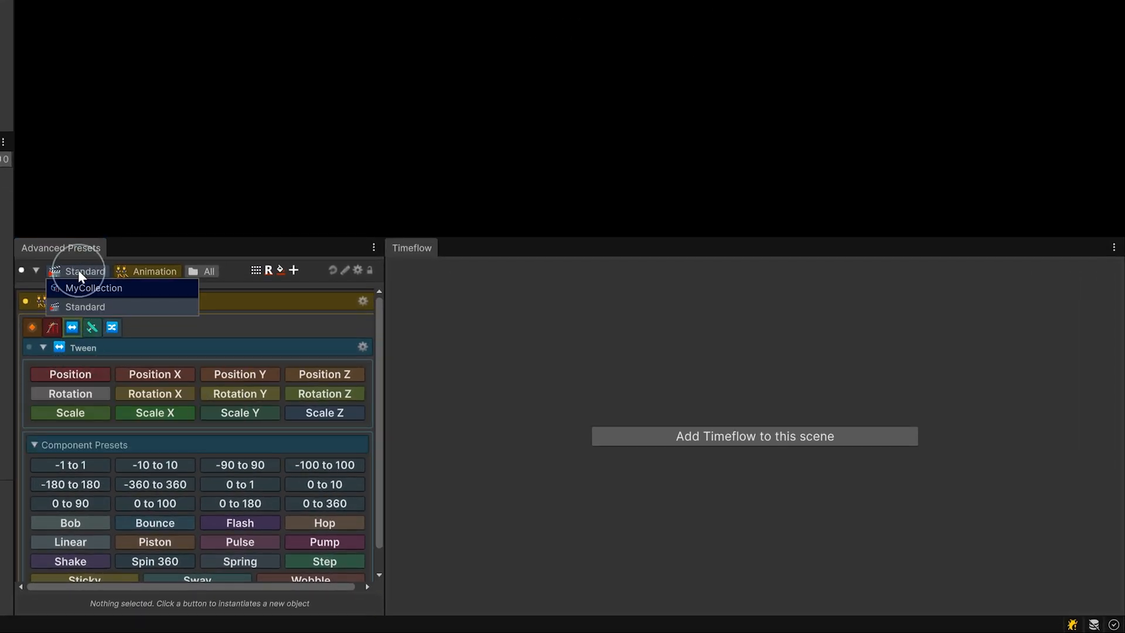
click(135, 272)
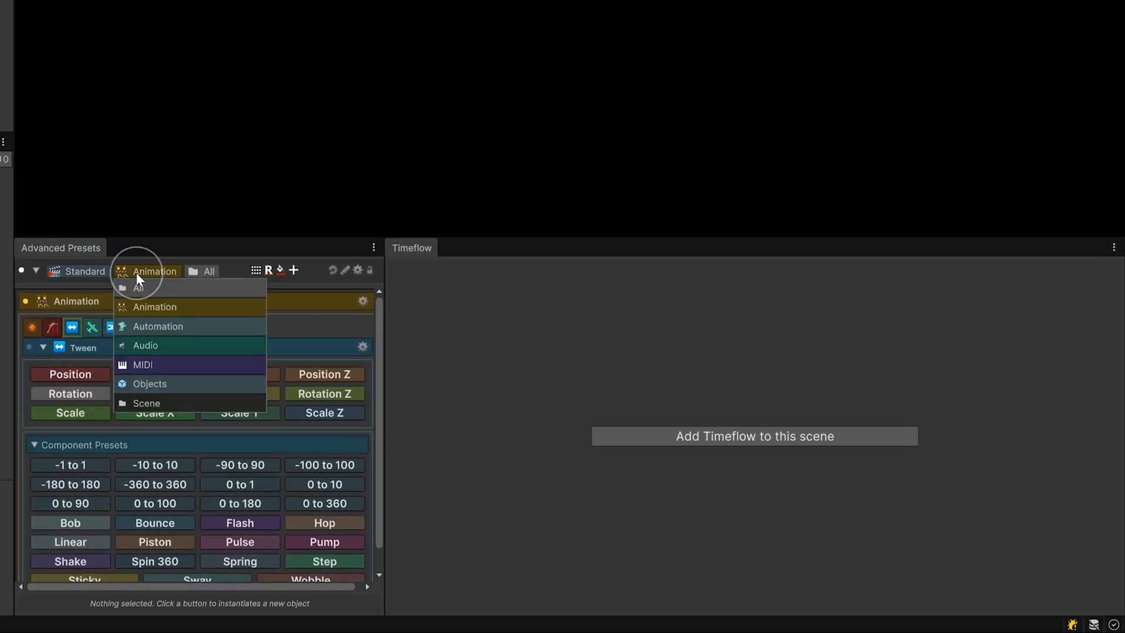
click(197, 269)
click(238, 268)
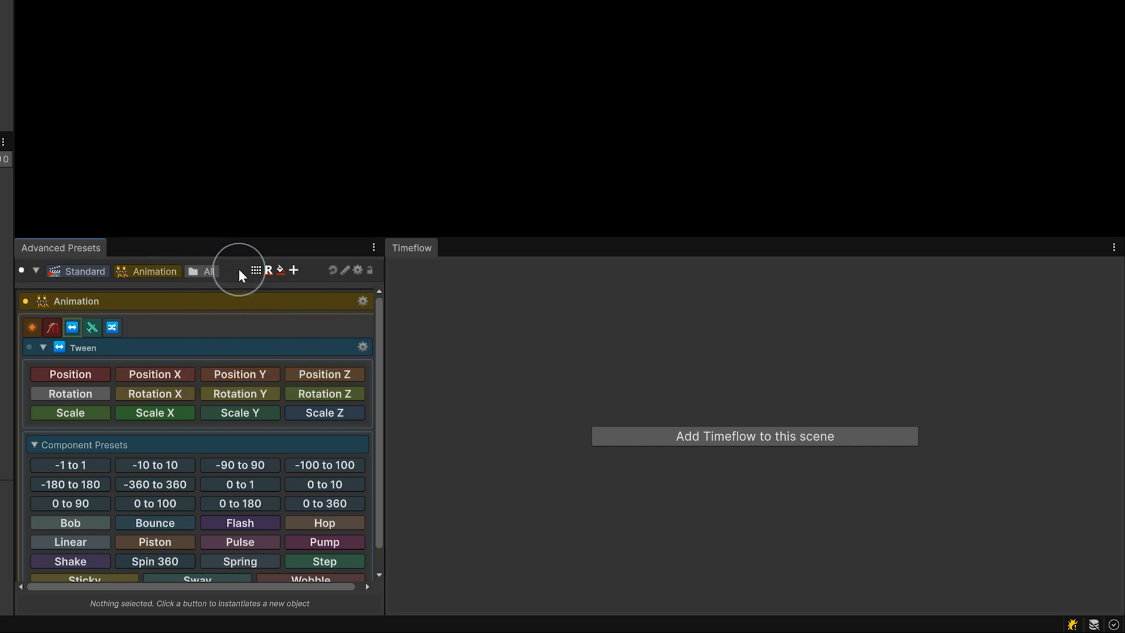
click(76, 276)
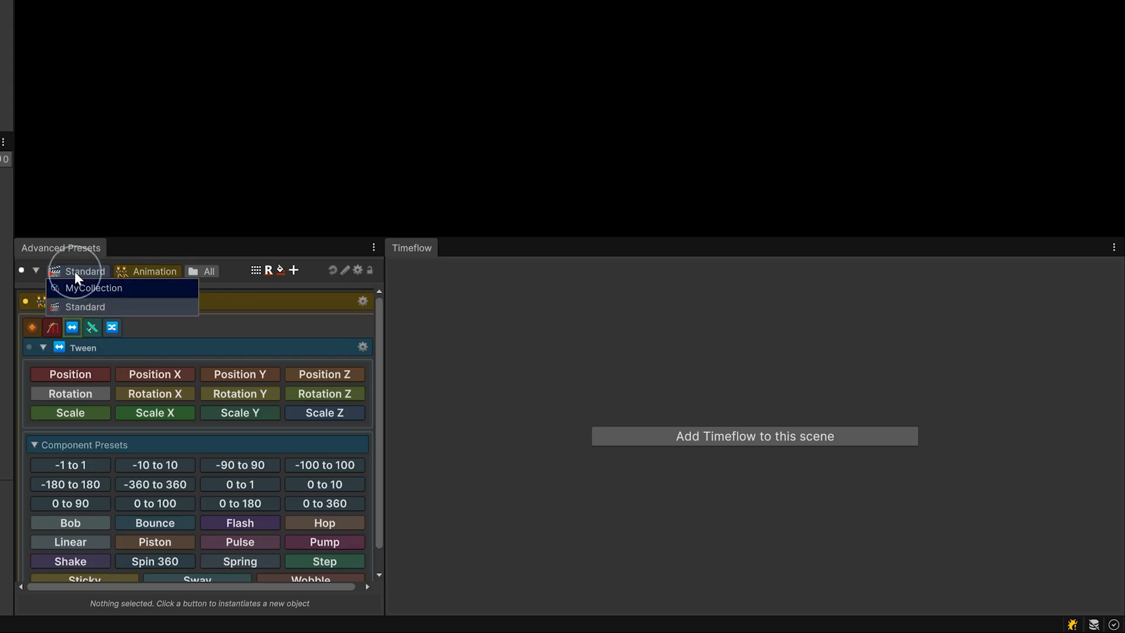
click(75, 272)
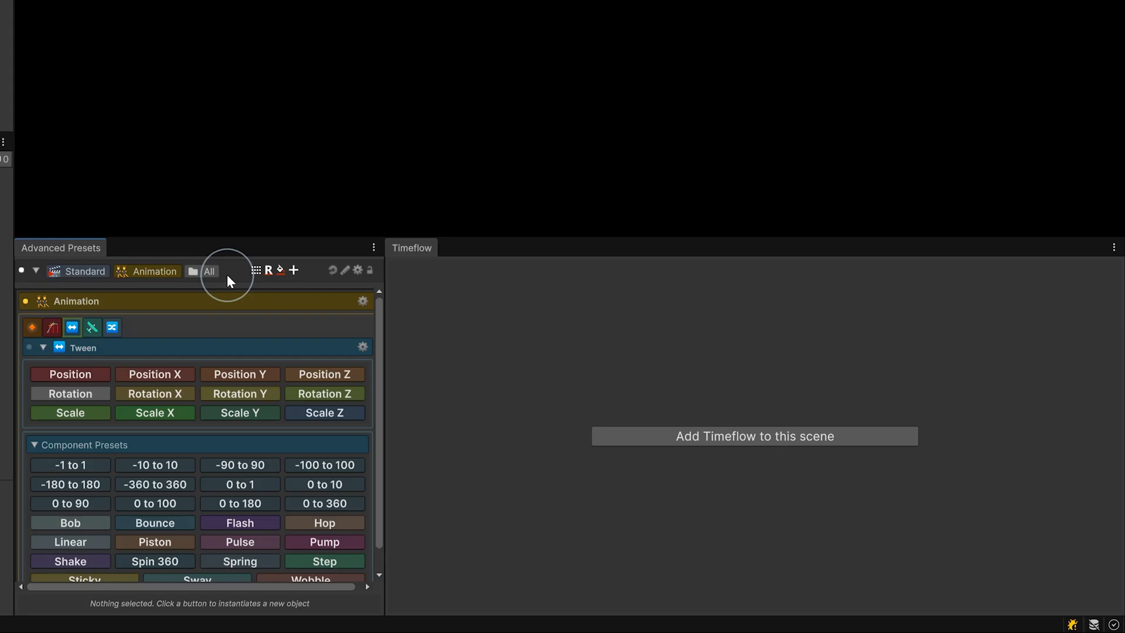
Step: Switch the presets to the Automation folder and view its Auto Rotate, Place On Path and Place On Surface groups
click(150, 276)
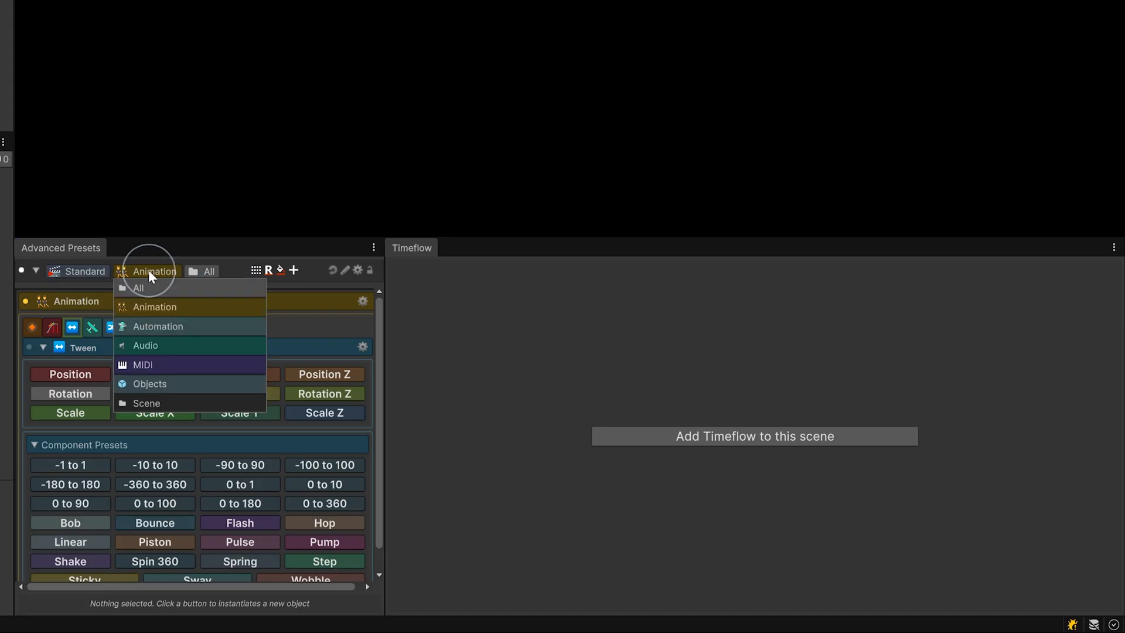
click(144, 331)
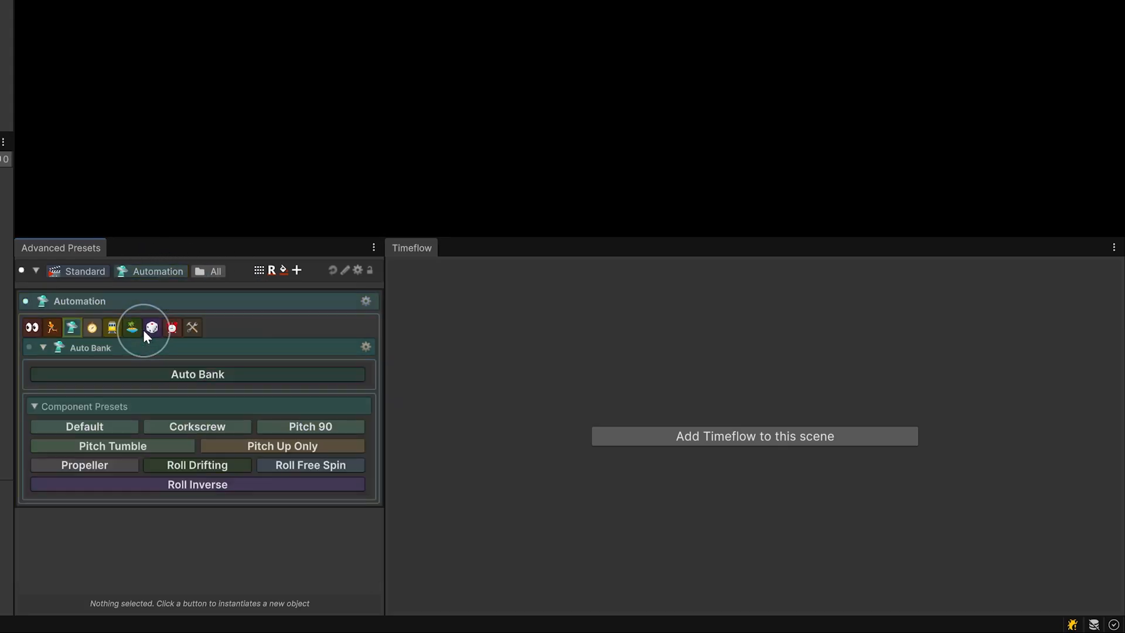
click(93, 328)
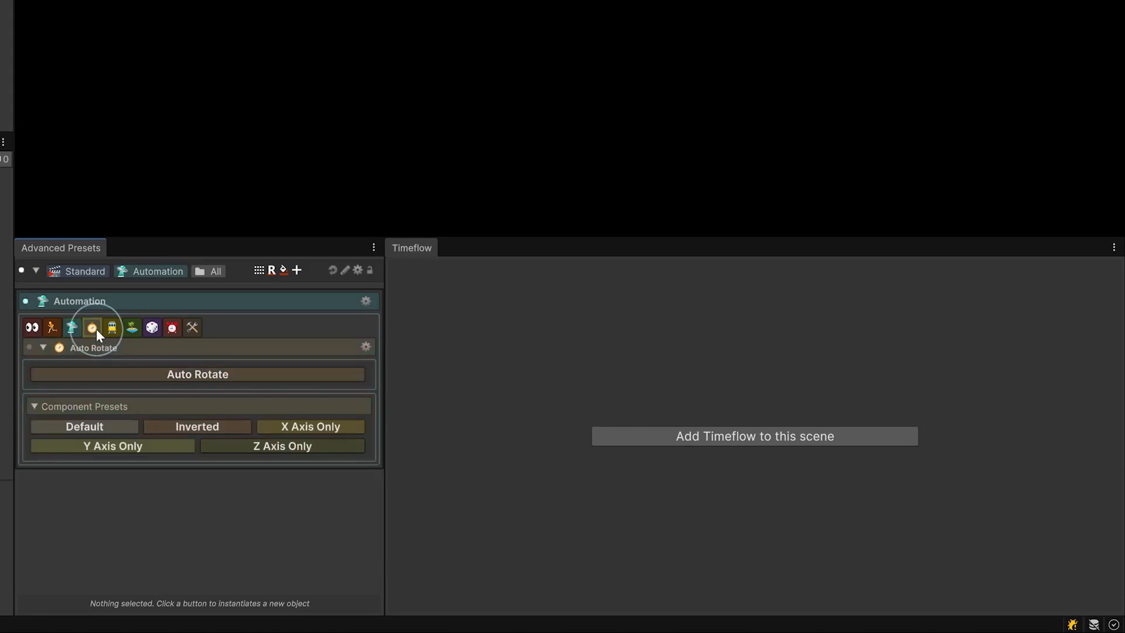
click(111, 328)
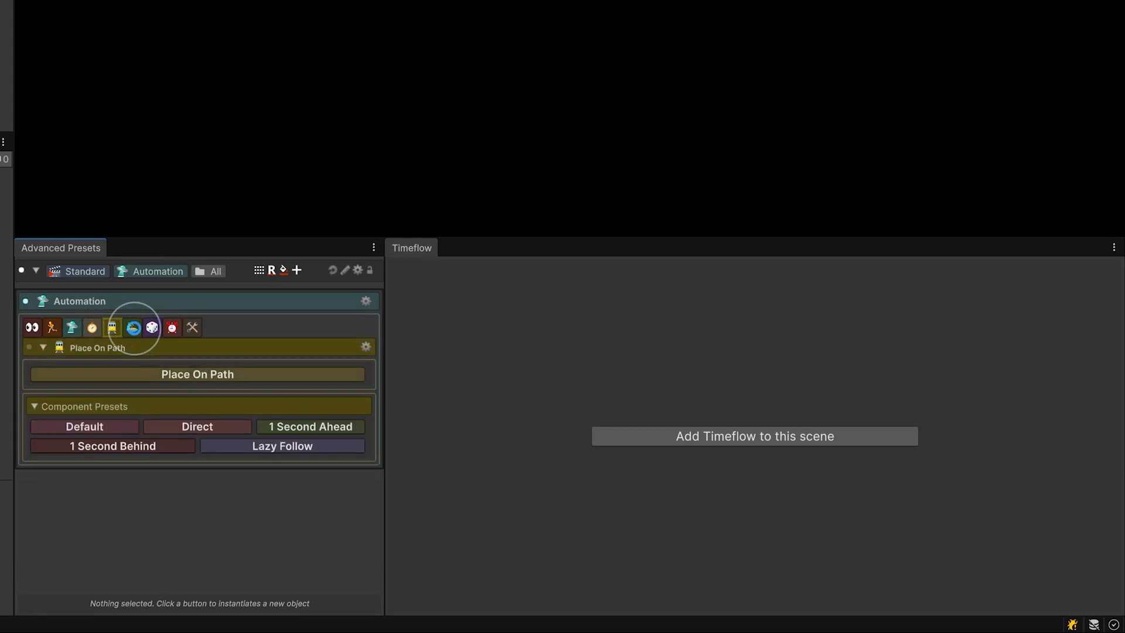
click(132, 329)
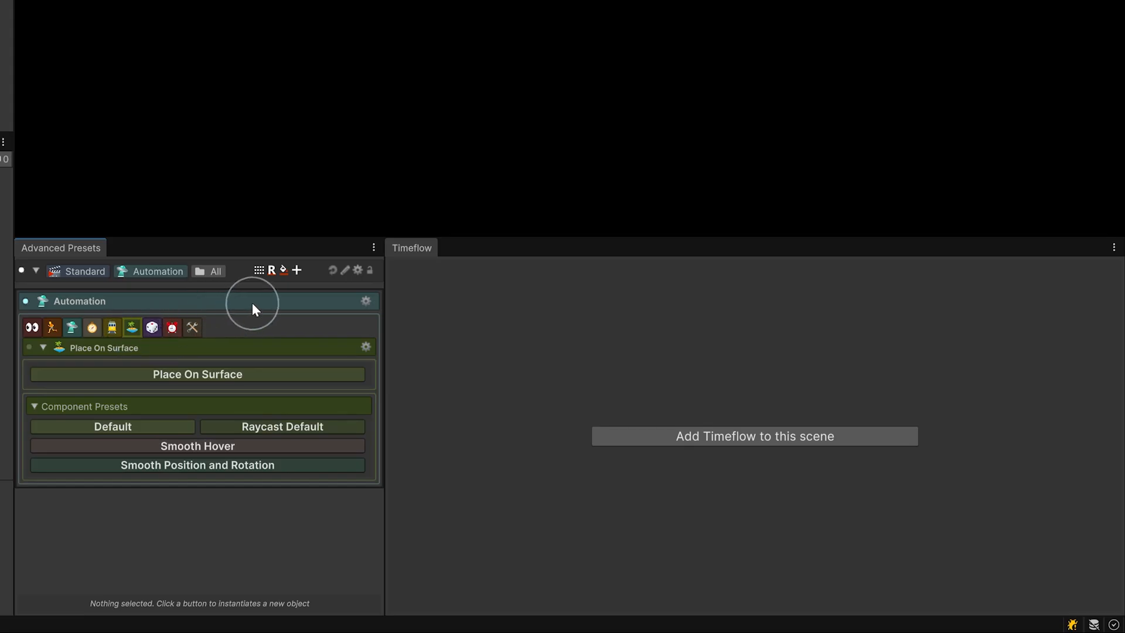
Step: Show the Automation presets as a full list, look through its groups, and restore the compact layout
click(260, 268)
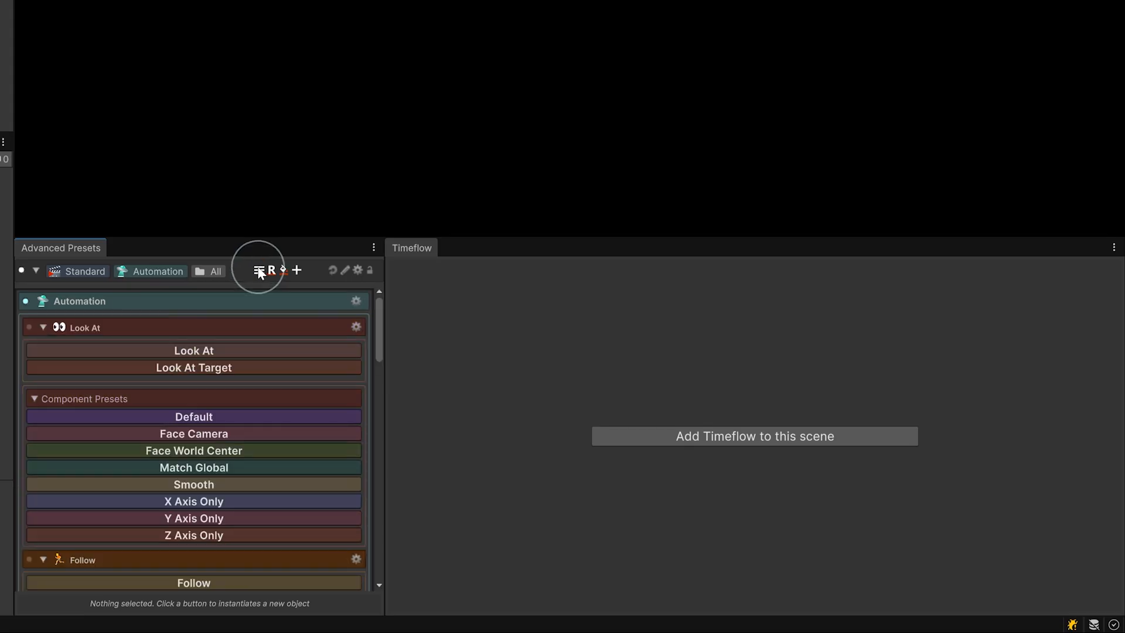
scroll(264, 399, down, 10)
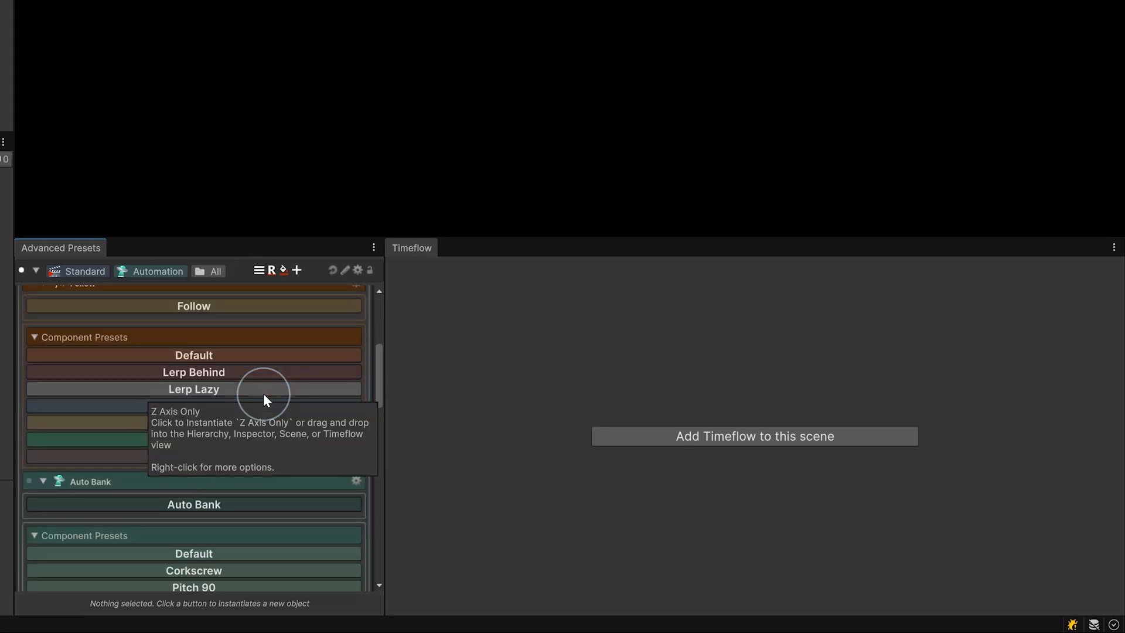
scroll(263, 392, down, 3)
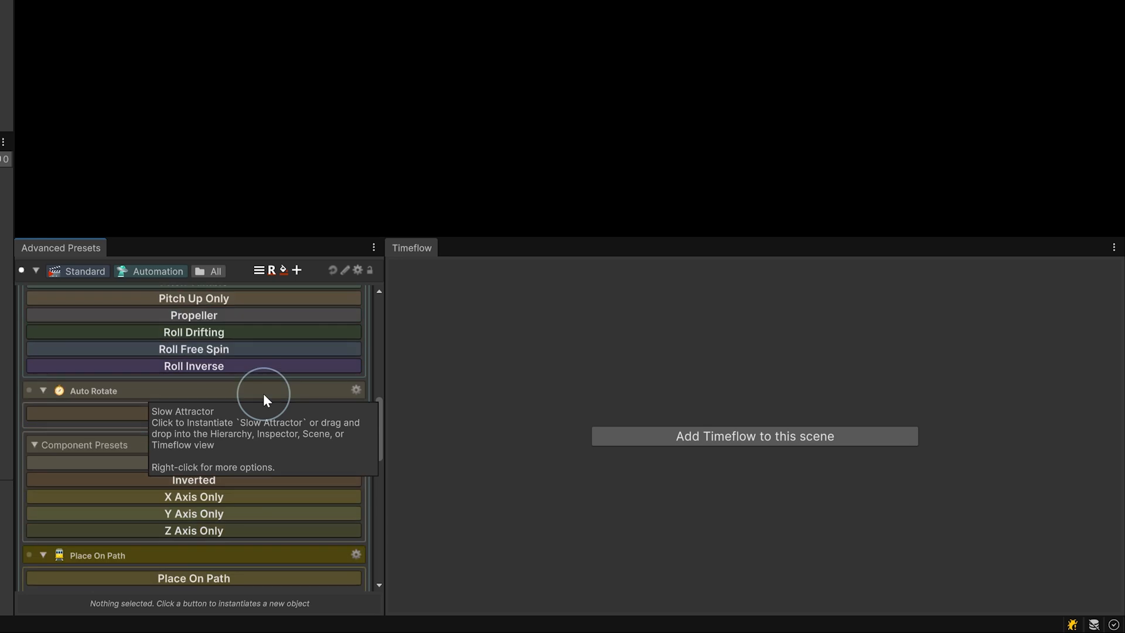
click(259, 271)
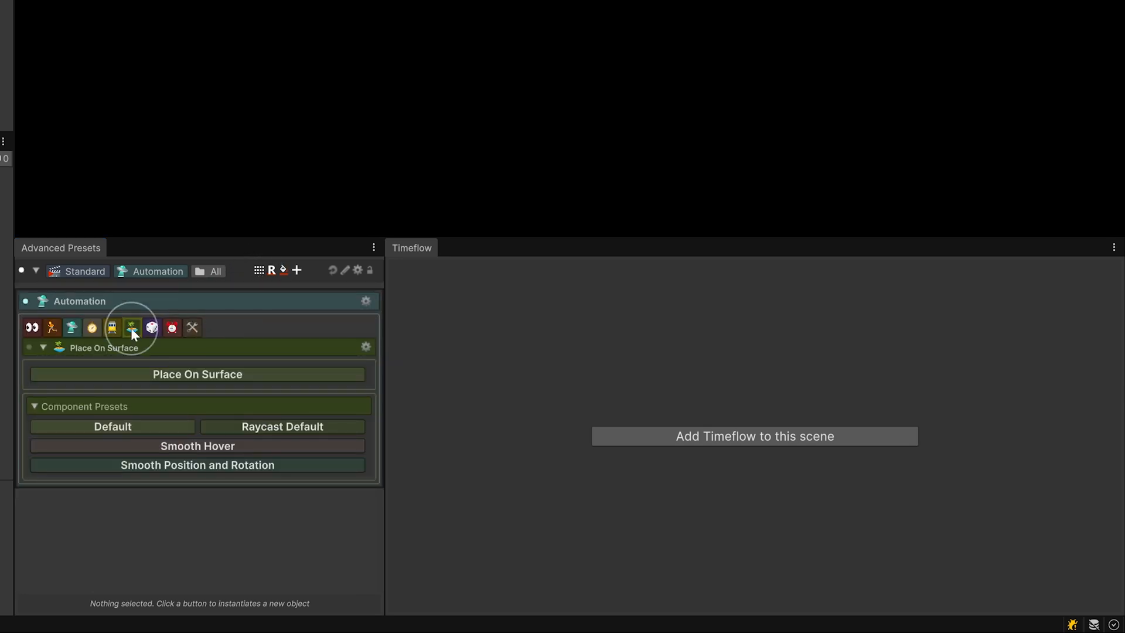
Step: View the Place On Path, Auto Rotate and Auto Bank groups of the Automation presets
click(110, 329)
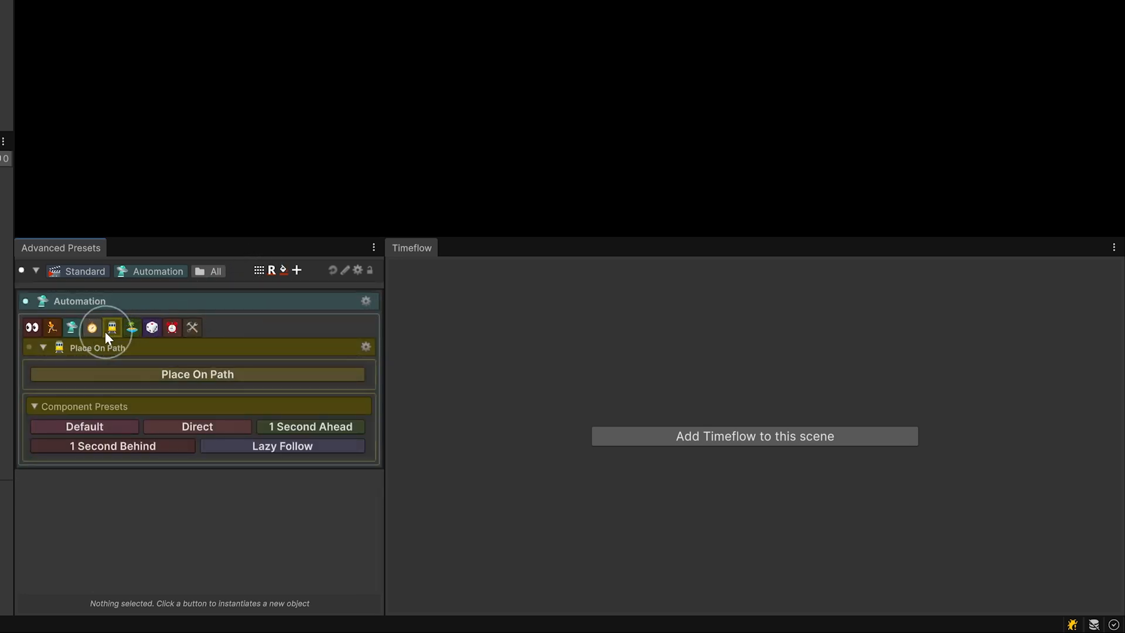
click(91, 329)
click(73, 326)
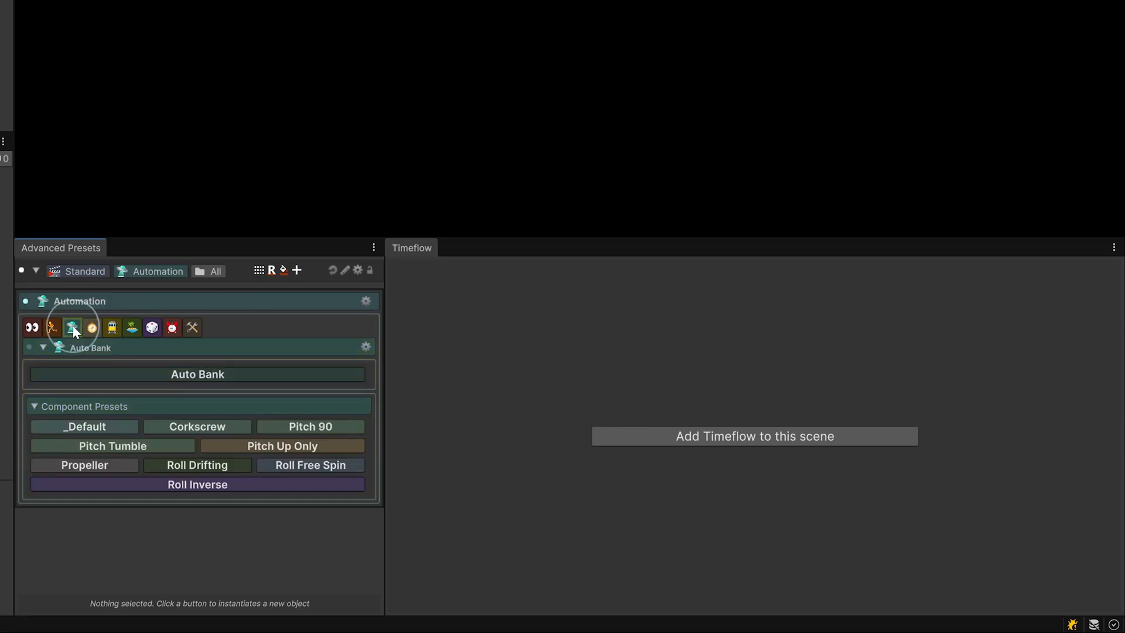
Step: Isolate the Auto Bank preset group and switch the isolated view to the Look At group
click(28, 348)
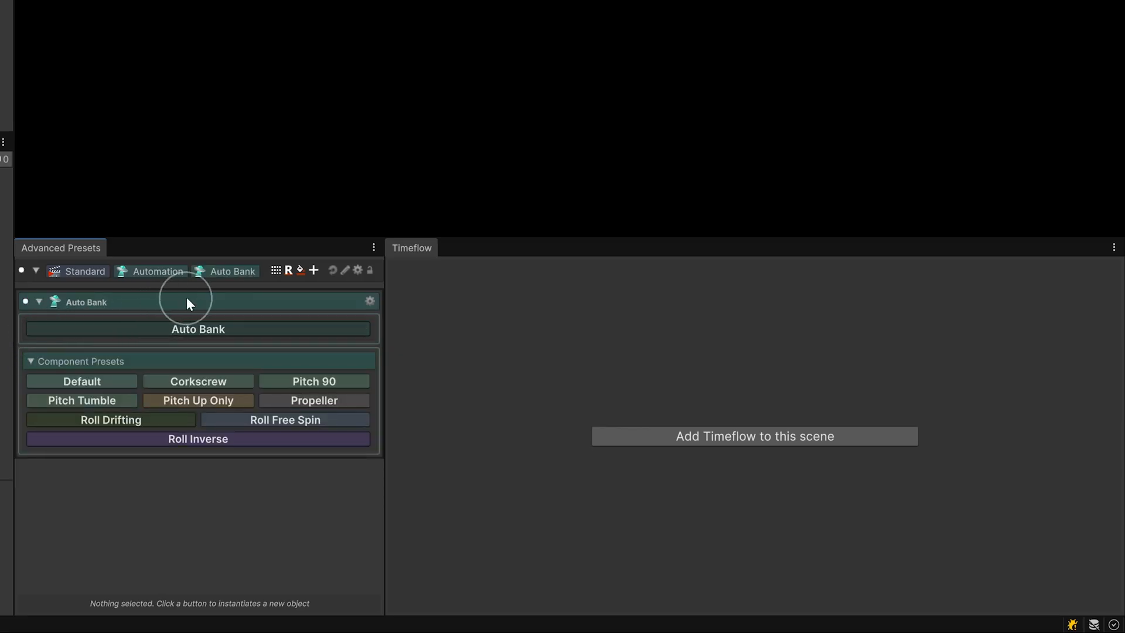
click(220, 273)
click(217, 307)
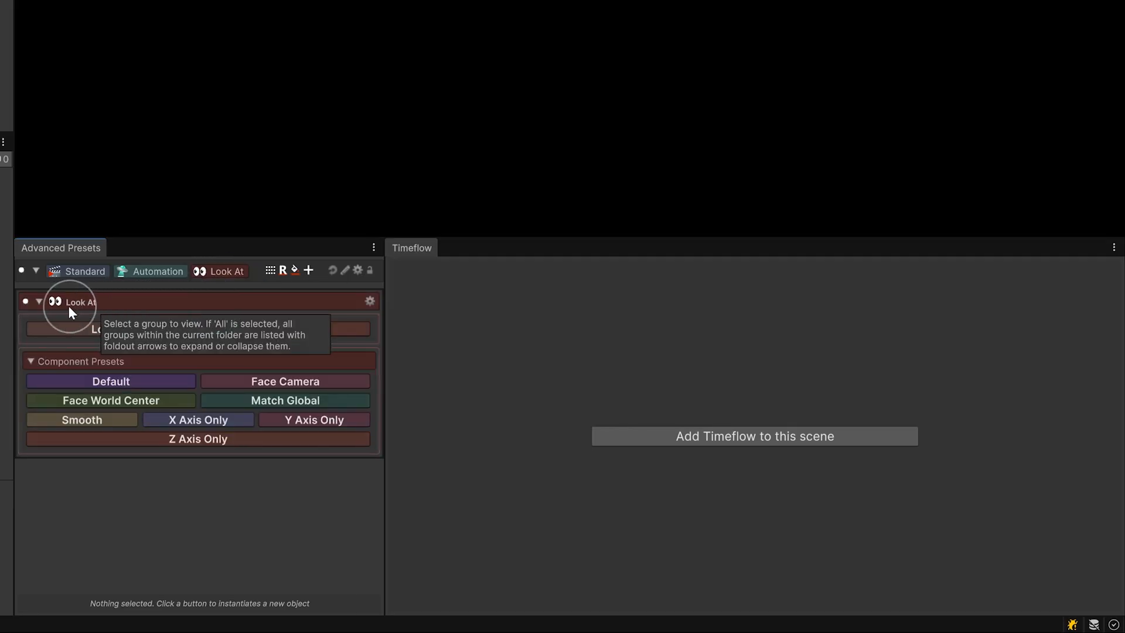
Step: Show all preset folders again and instantiate the Starter Scene preset from the Scene folder's Timeflow group
click(27, 300)
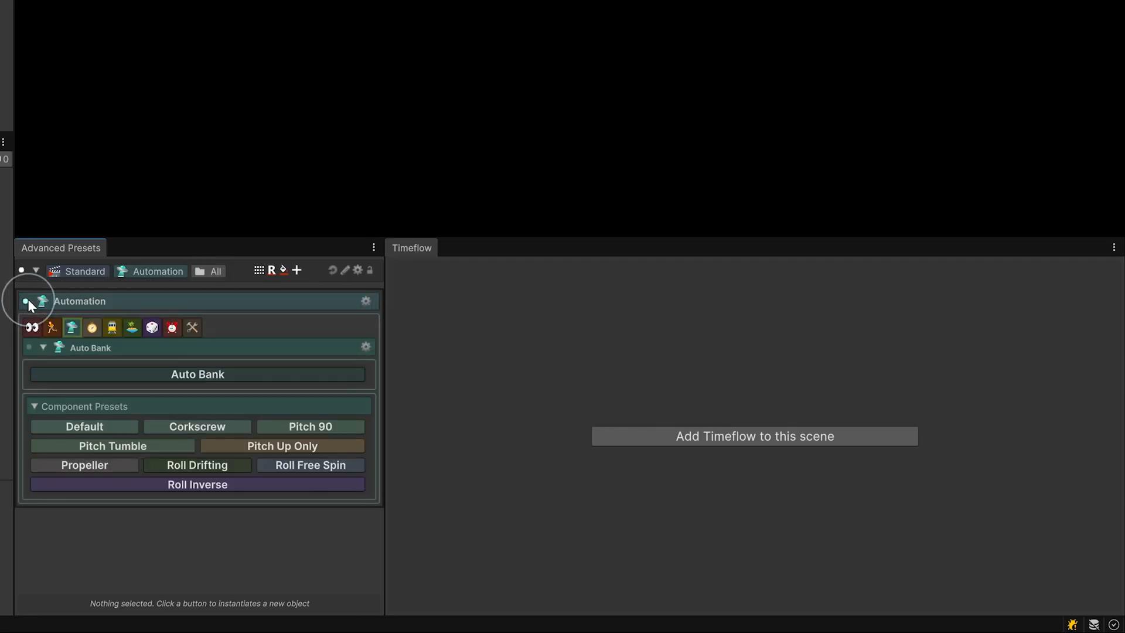
click(27, 300)
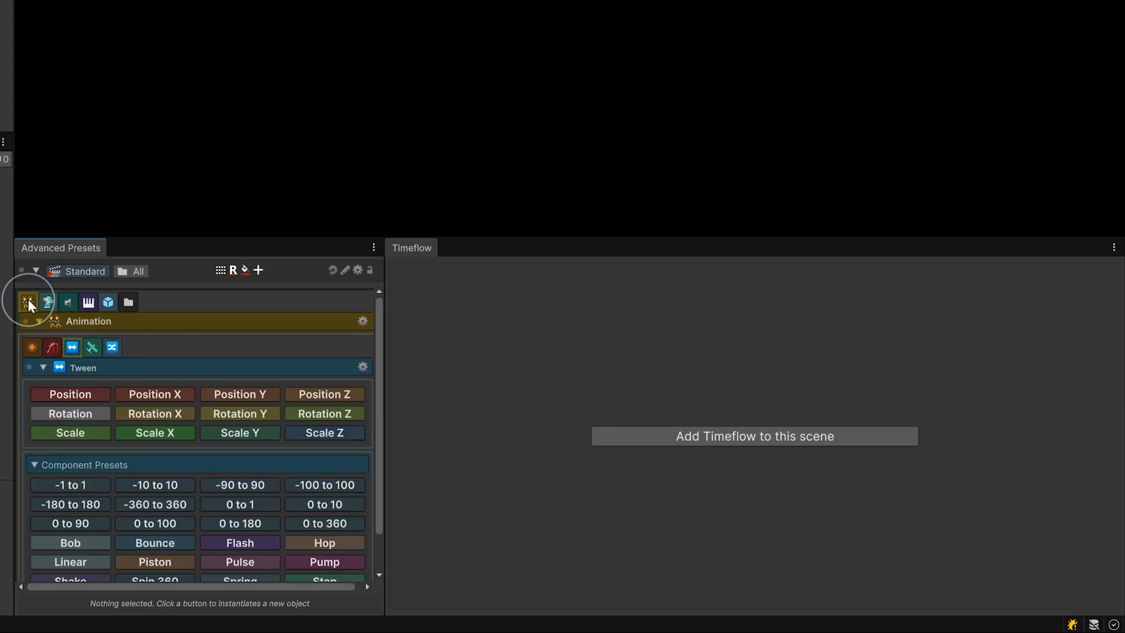
click(129, 302)
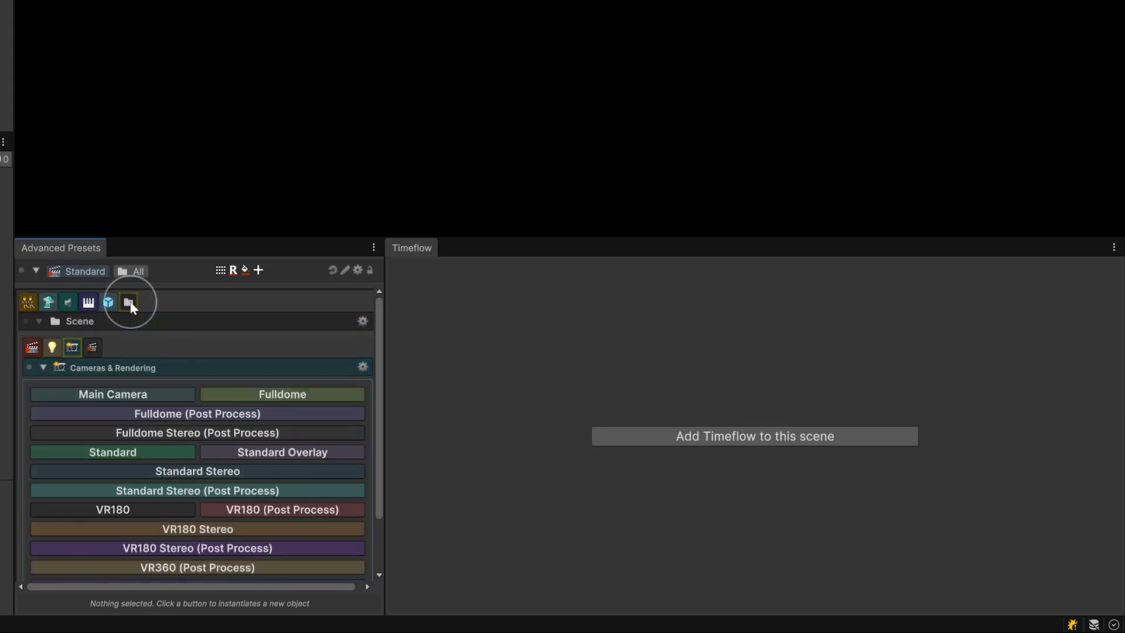
click(93, 345)
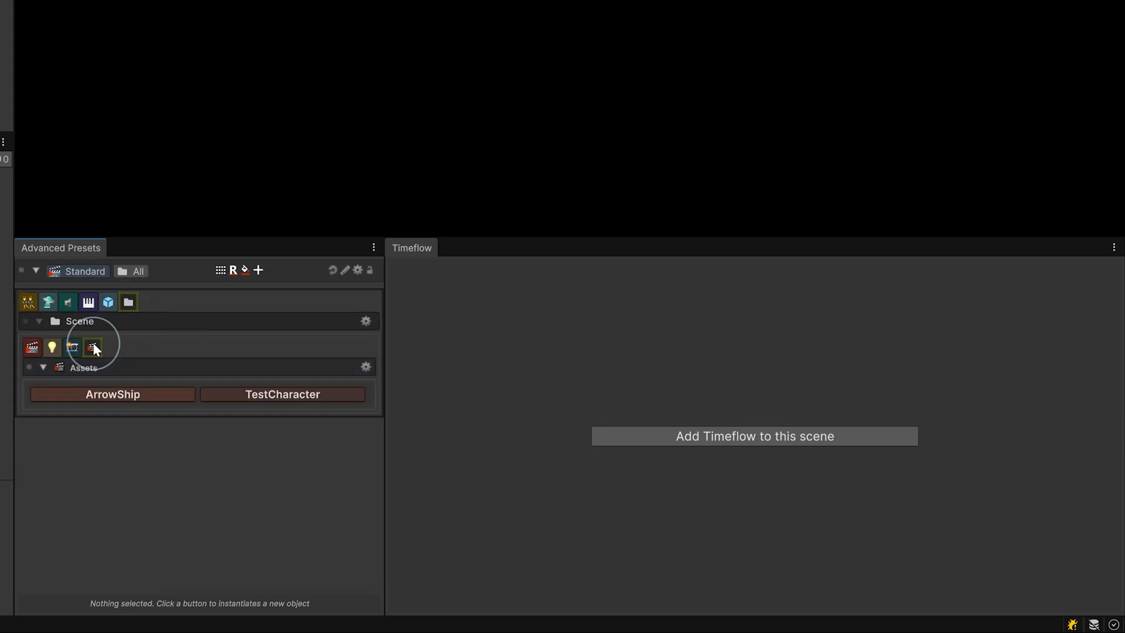
click(32, 348)
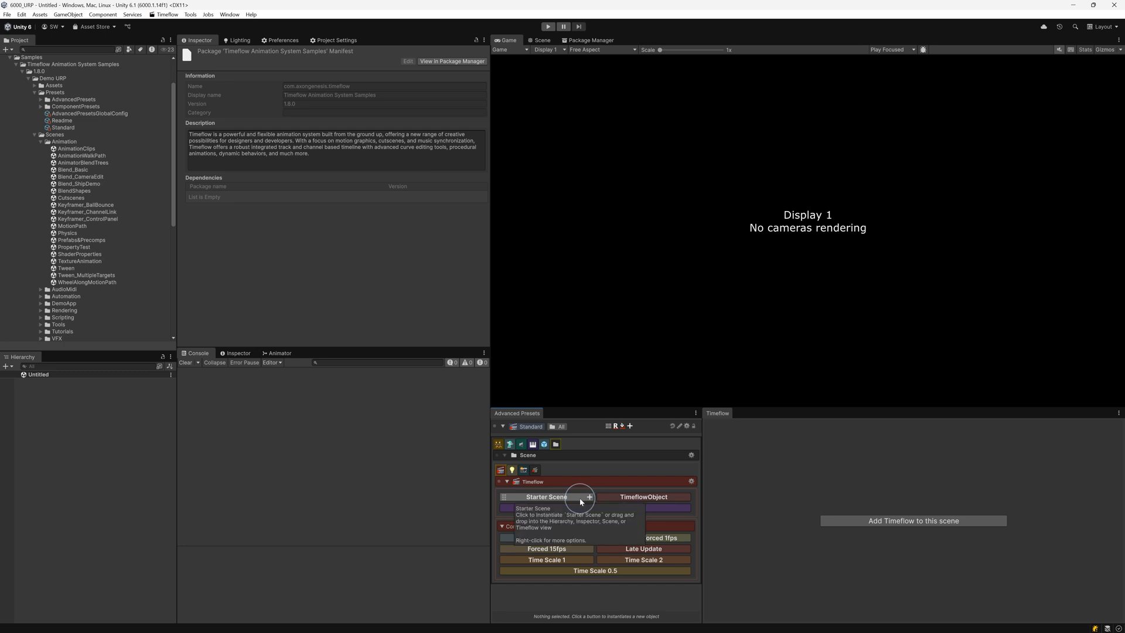
click(582, 502)
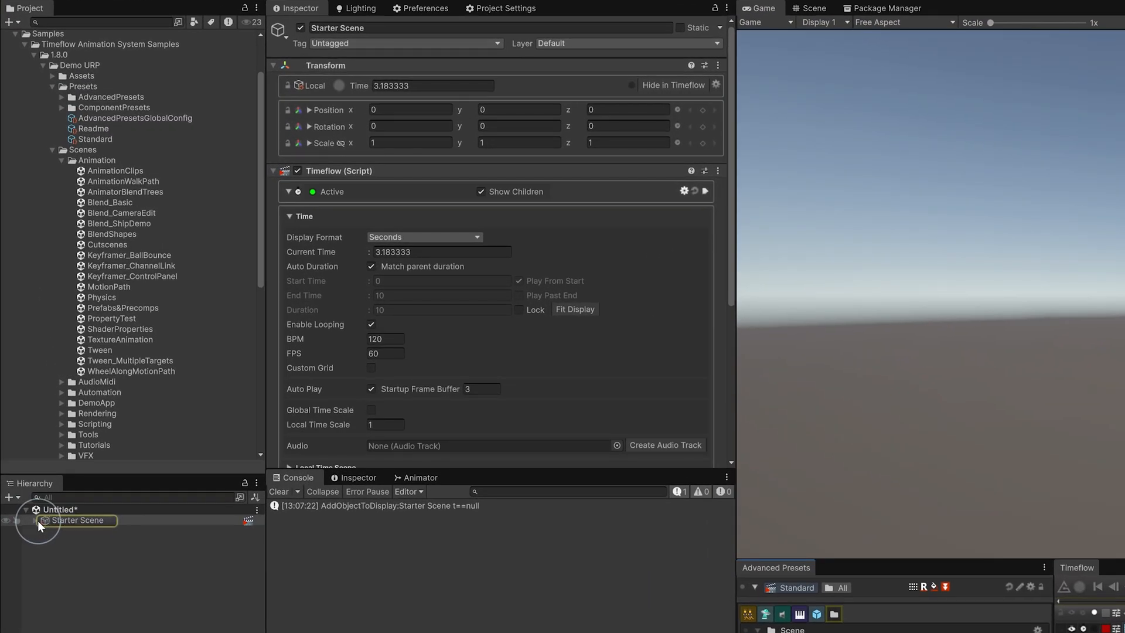
Step: Expand the Starter Scene hierarchy and inspect its Main Camera, PostProcess, Directional Light and Cube objects
click(36, 520)
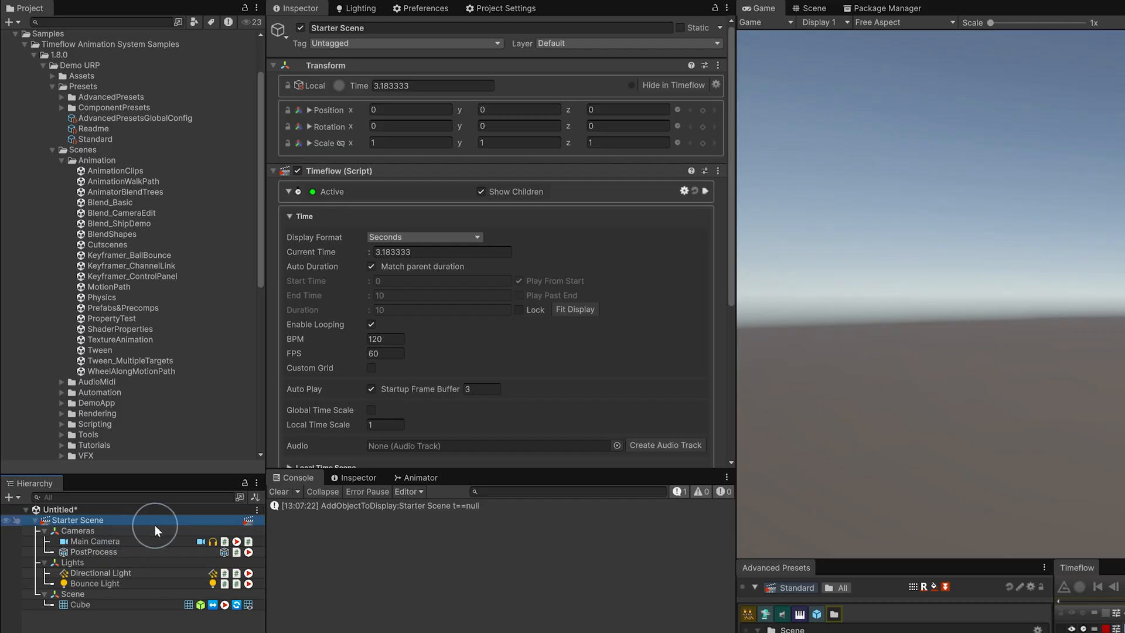
click(156, 540)
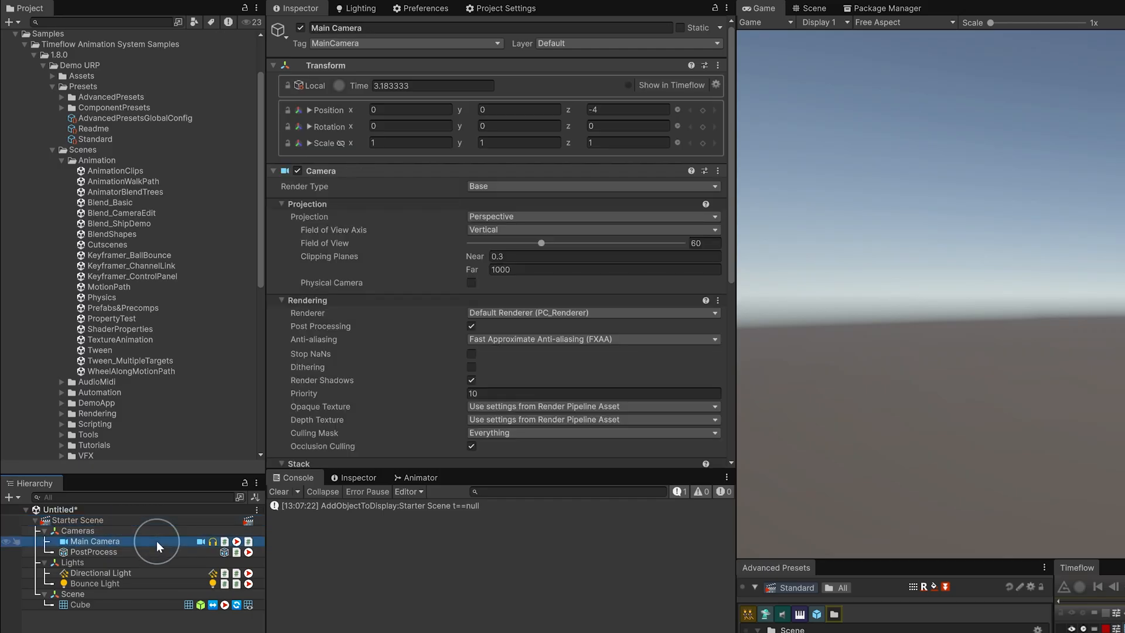
click(157, 550)
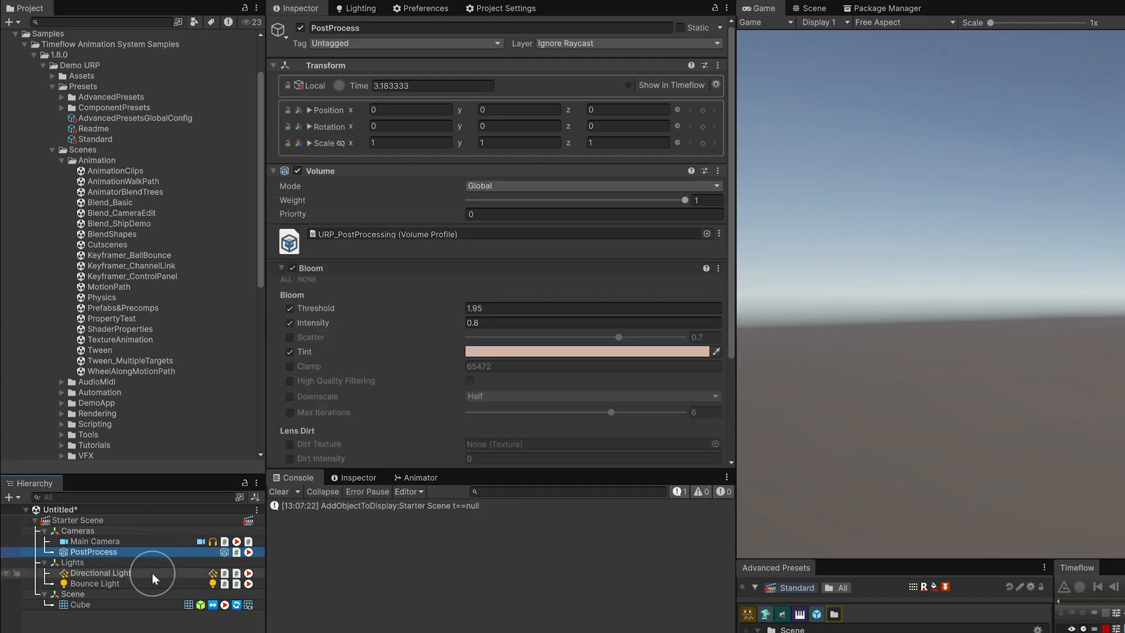
click(152, 572)
click(139, 604)
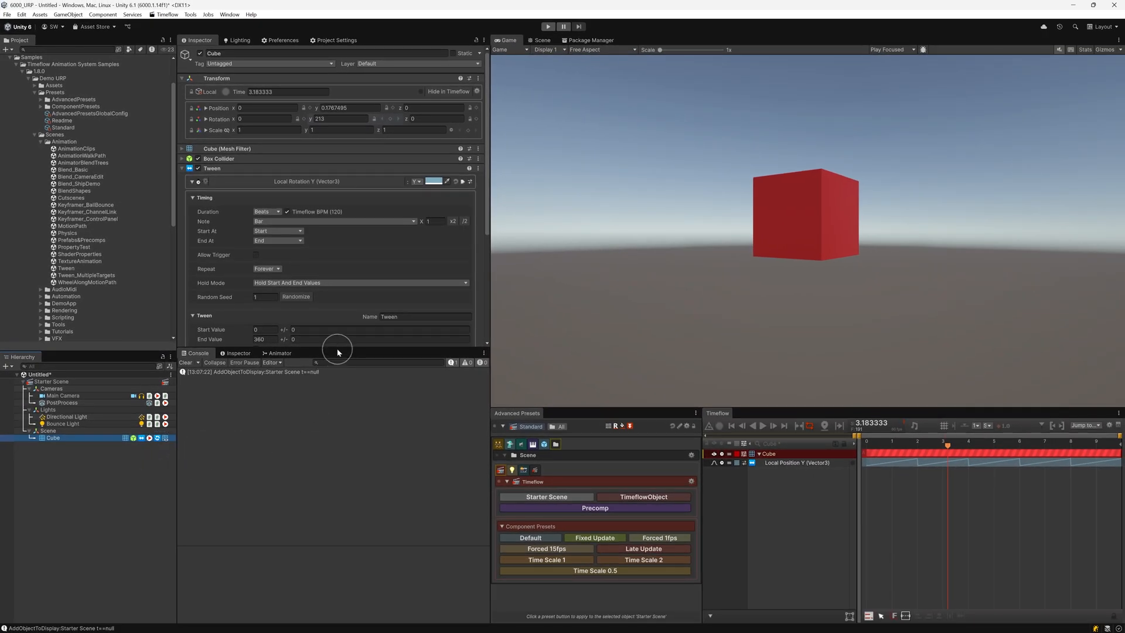
Step: Enlarge the Cube's component view, locate the Starter Scene preset's prefab in the project, and open that prefab
drag(335, 347, 340, 595)
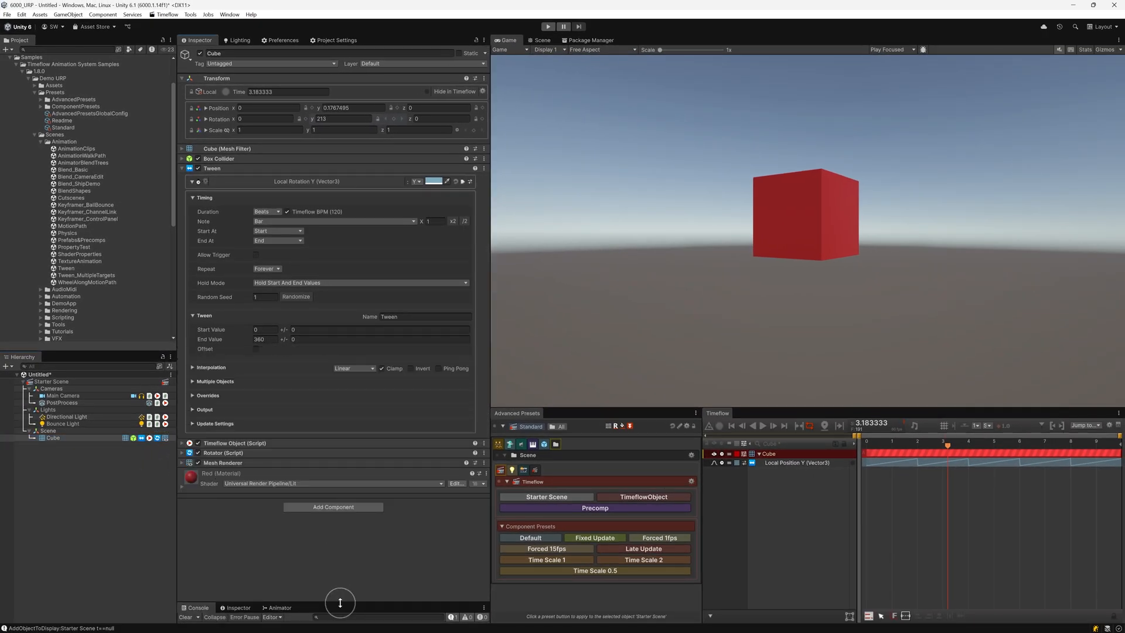
right_click(551, 502)
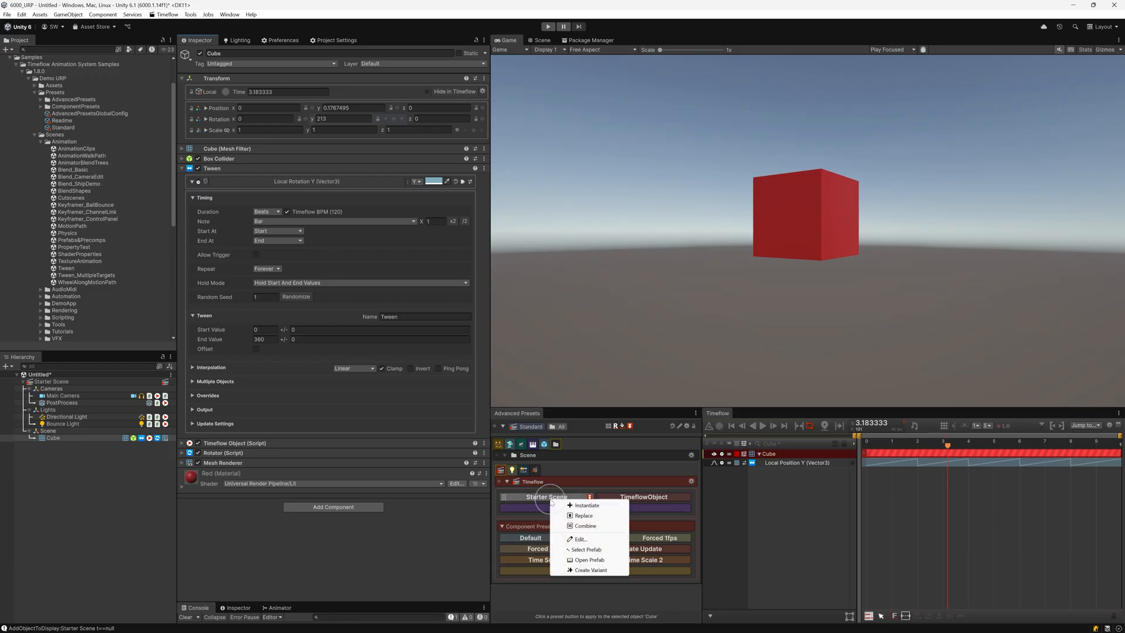
click(588, 550)
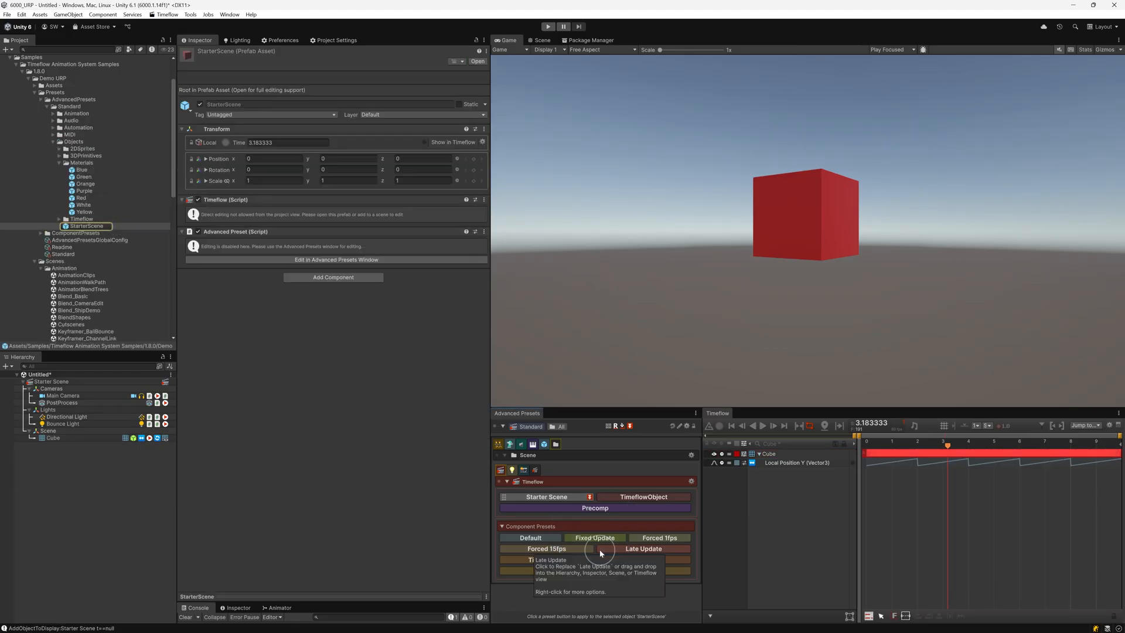
click(68, 228)
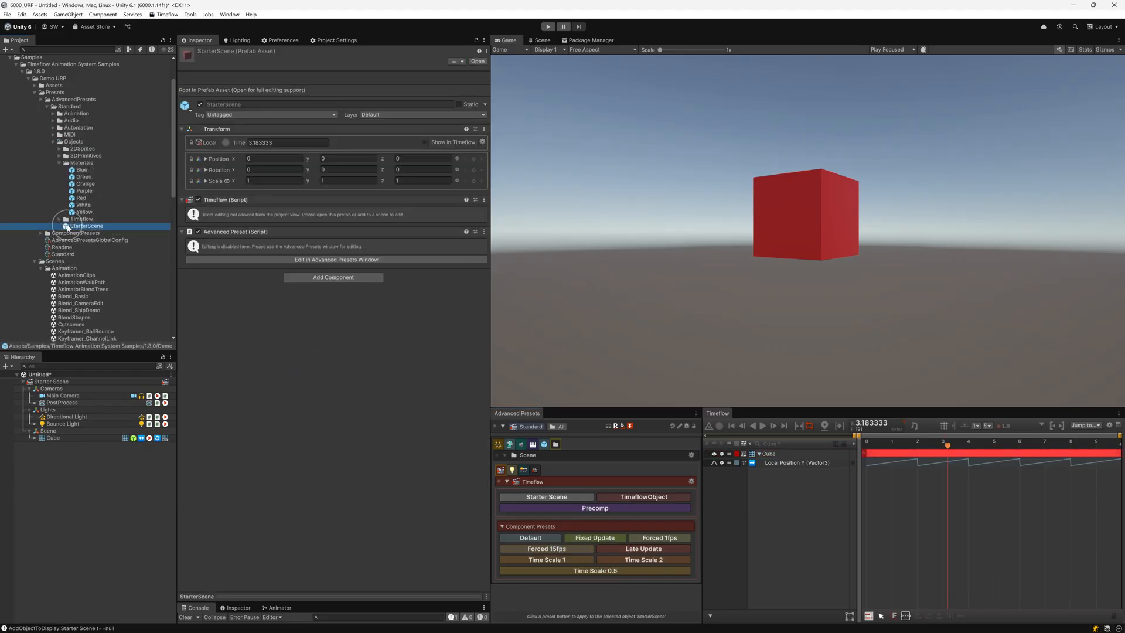
double_click(67, 227)
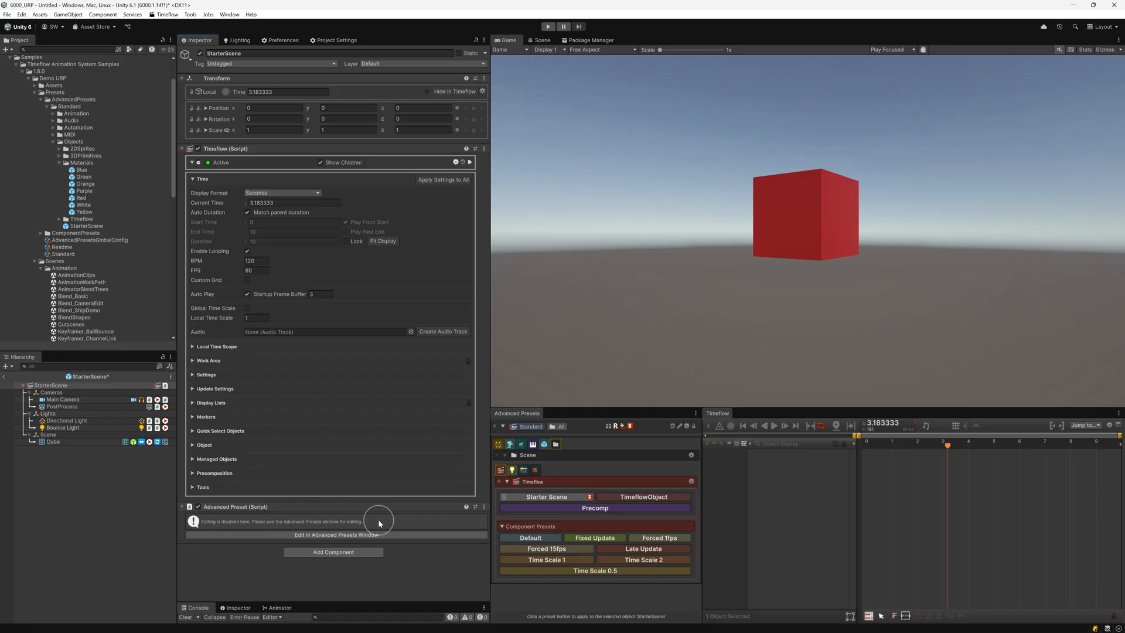
Step: Open the StarterScene prefab in the preset editor and examine all the objects and components it includes
click(392, 536)
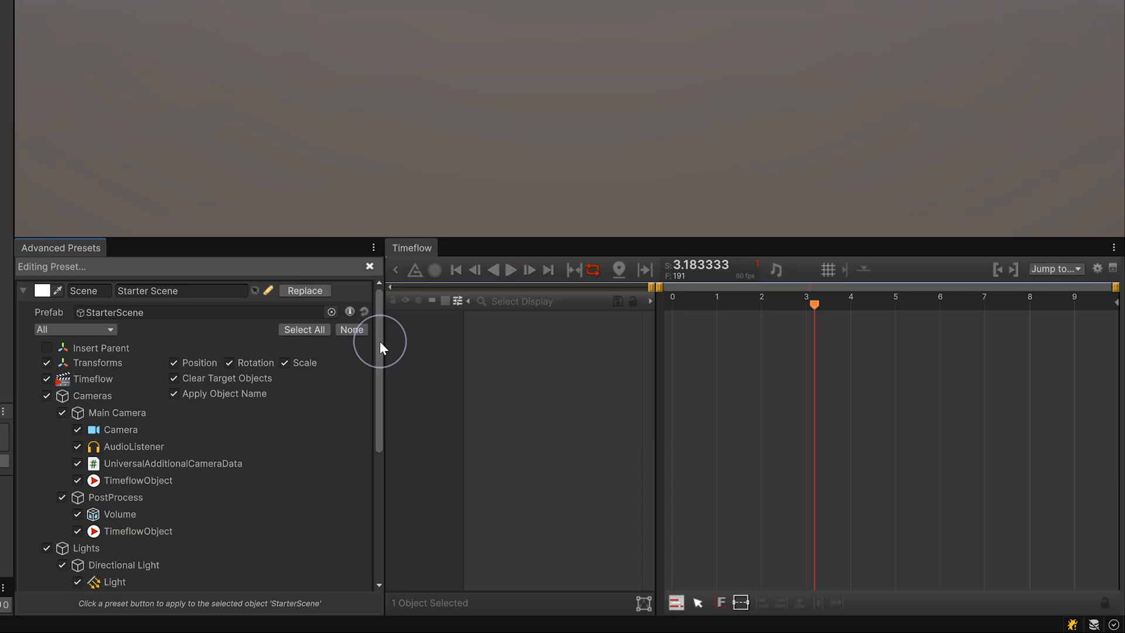
drag(380, 341, 374, 477)
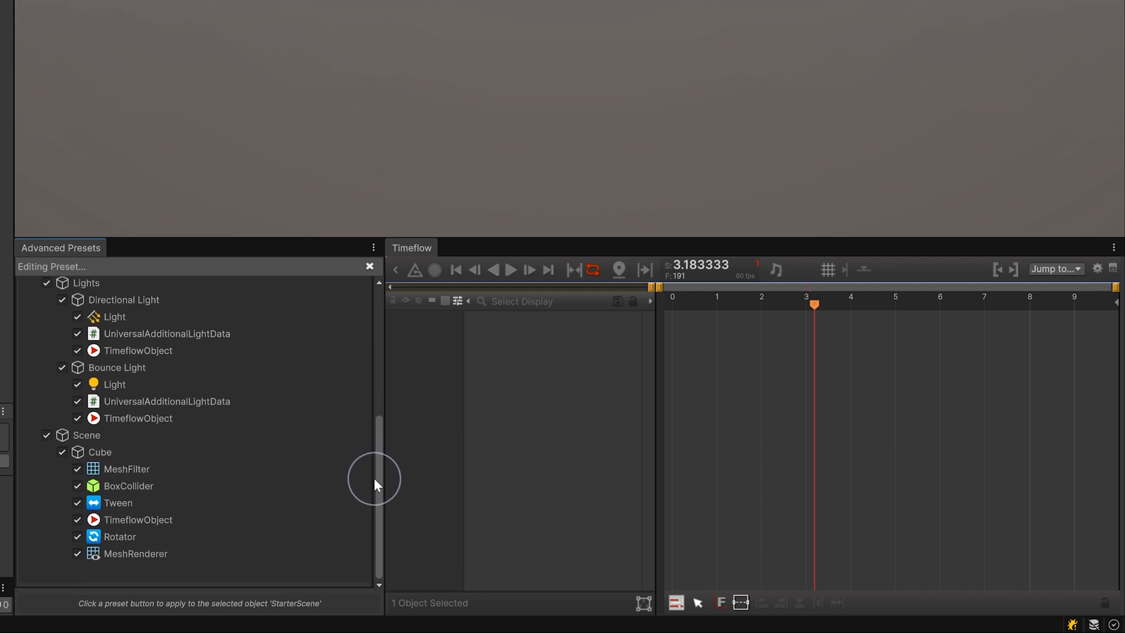
drag(374, 477, 379, 329)
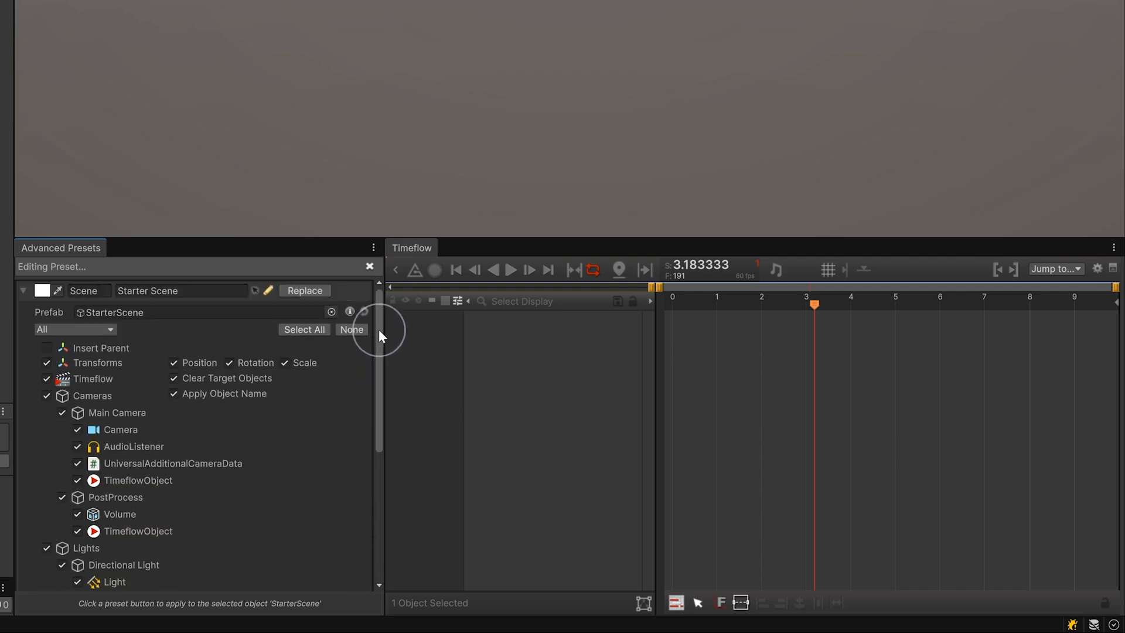
Step: Exclude the Main Camera's TimeflowObject, UniversalAdditionalCameraData and AudioListener and the Cameras group from the Starter Scene preset, and close the preset editor
click(77, 481)
click(77, 463)
click(78, 447)
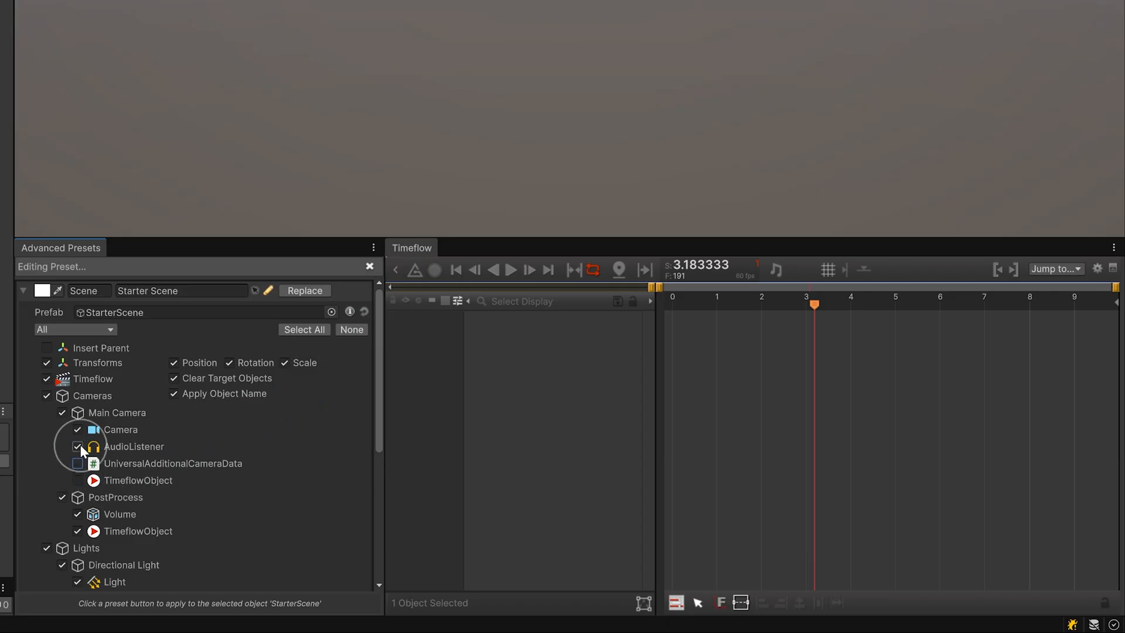
click(46, 395)
click(370, 267)
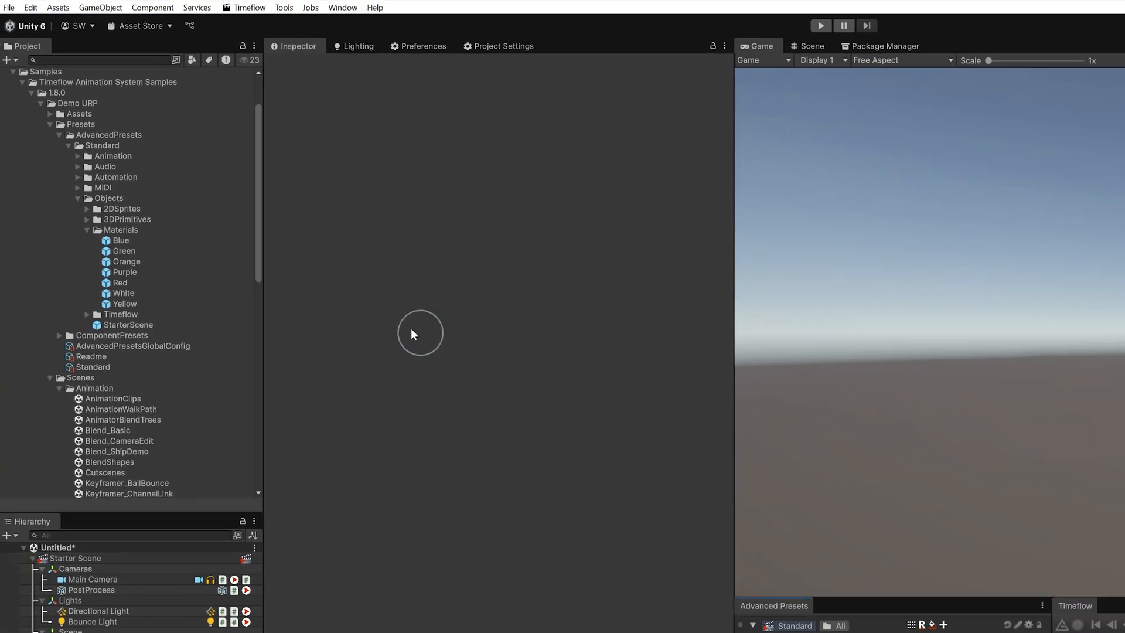
Step: Open the Orange material prefab in the preset editor and apply it to the scene's Cube from there
click(162, 267)
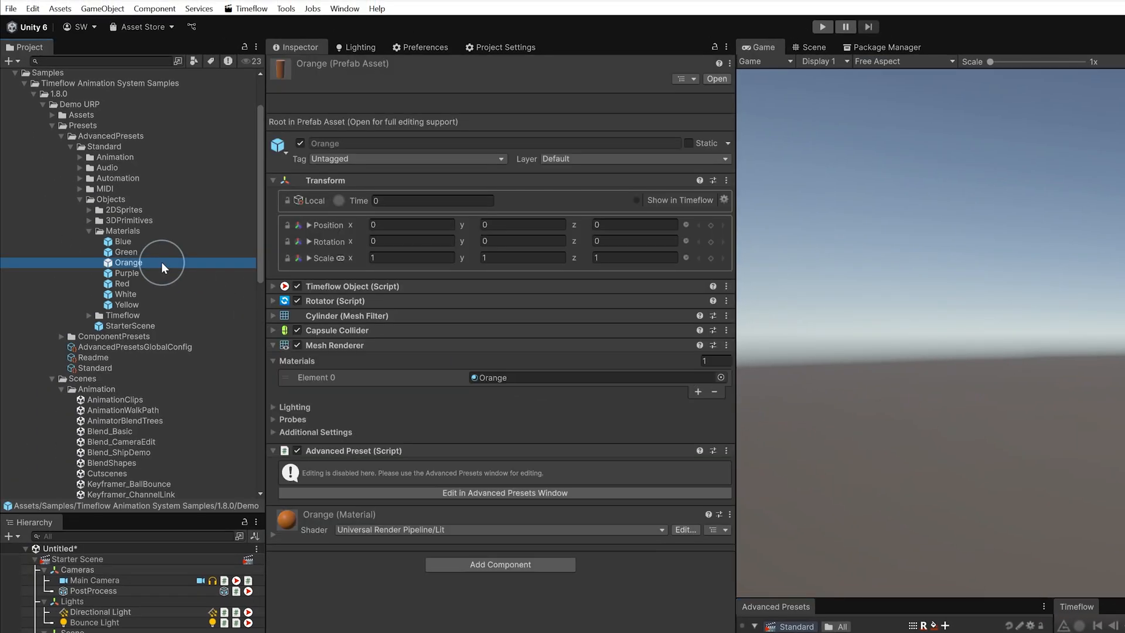
click(536, 492)
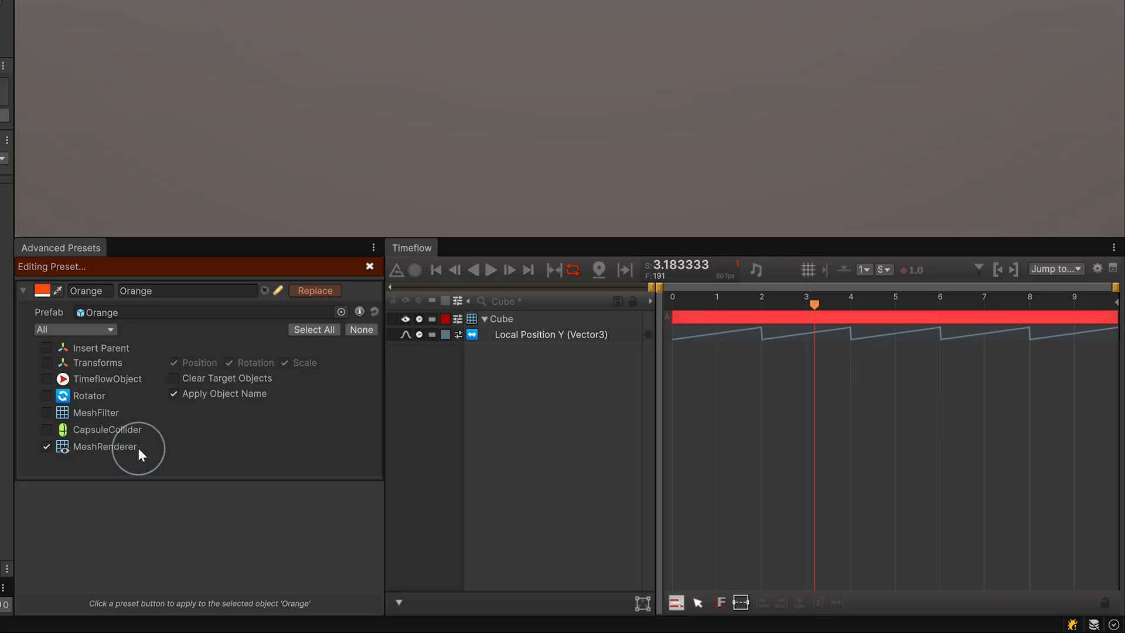
click(514, 321)
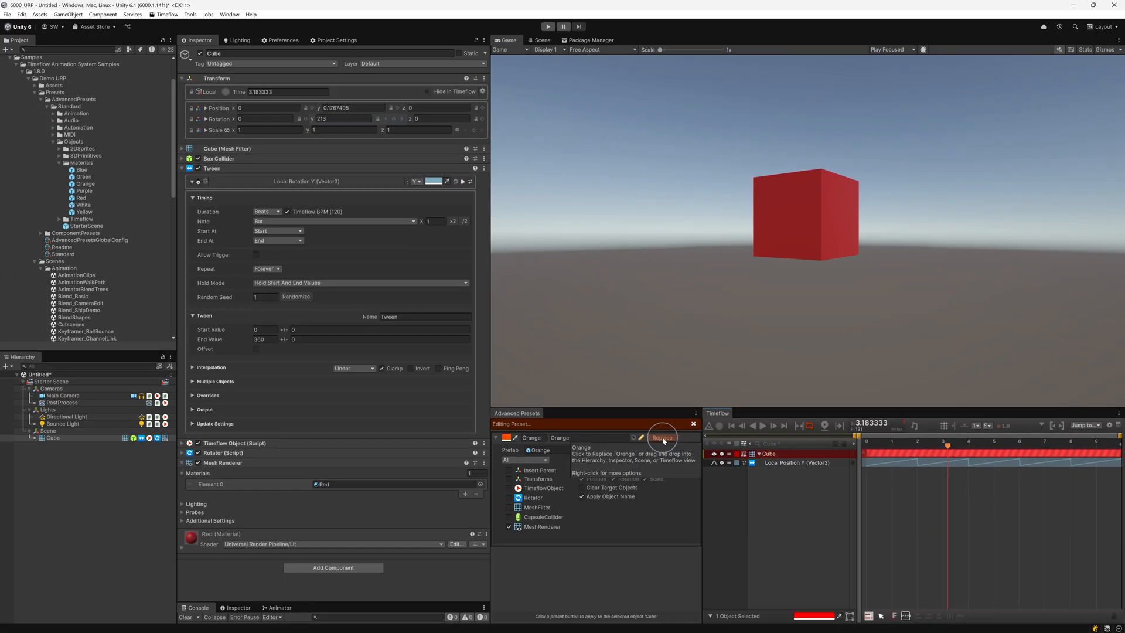
click(663, 438)
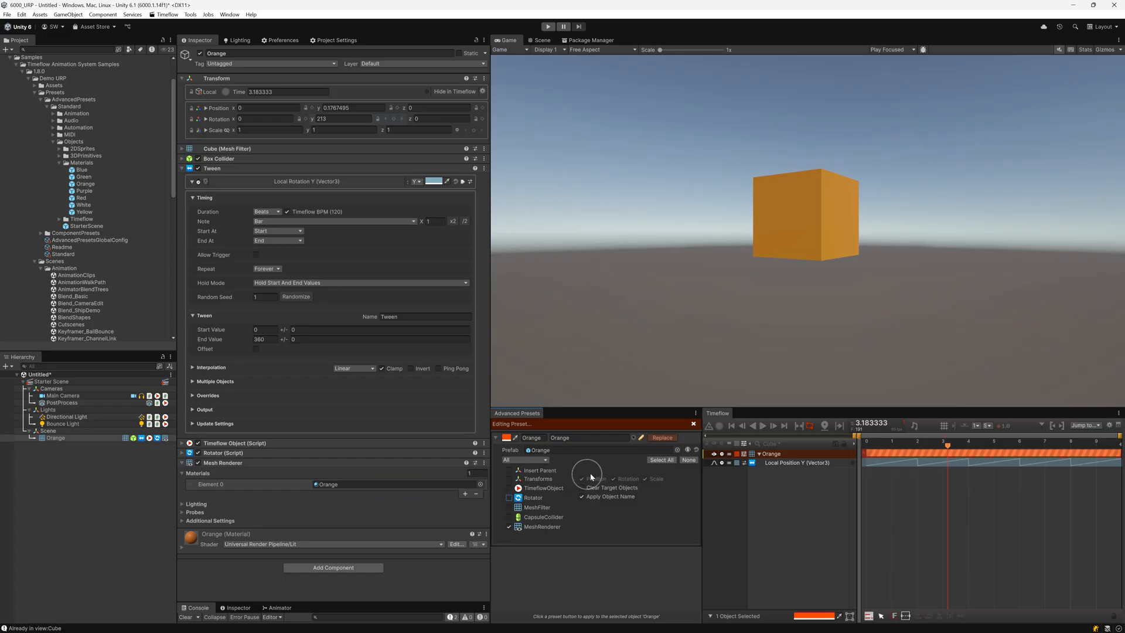
click(694, 425)
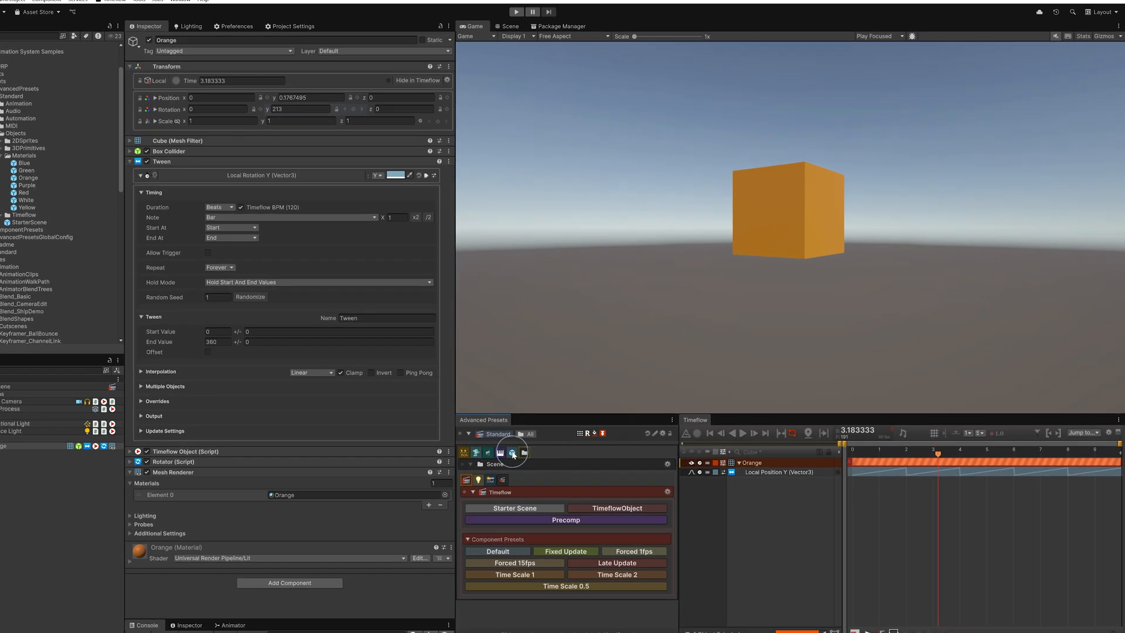
Step: Replace the selected object's shape with the 3D Primitives presets Cylinder, Capsule, Sphere and finally Cube
click(512, 453)
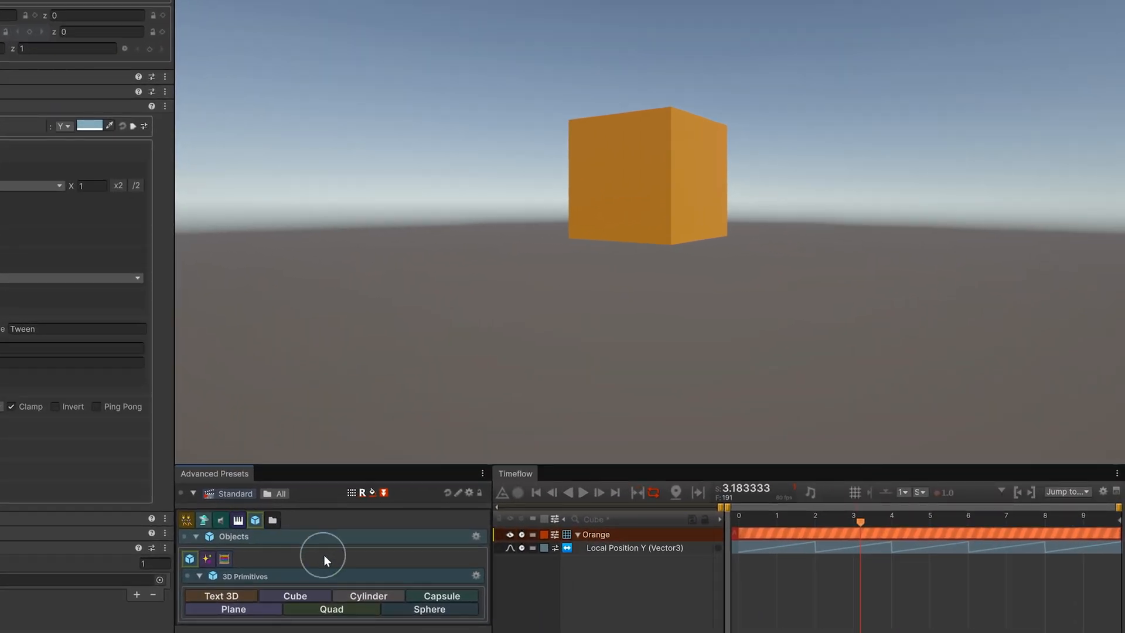
click(373, 596)
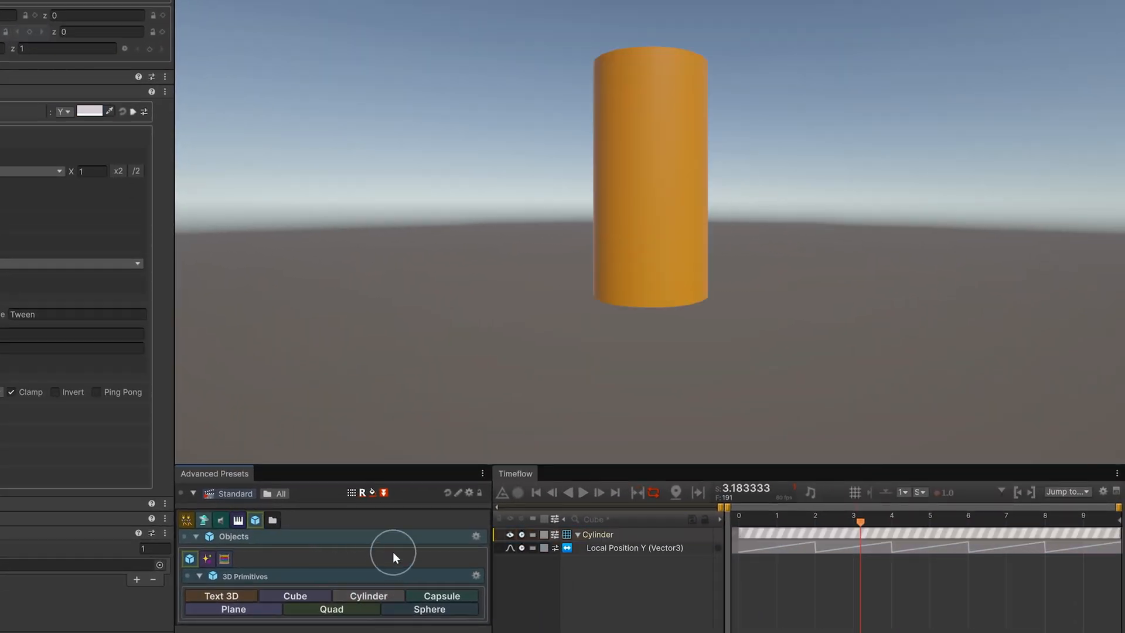
click(434, 596)
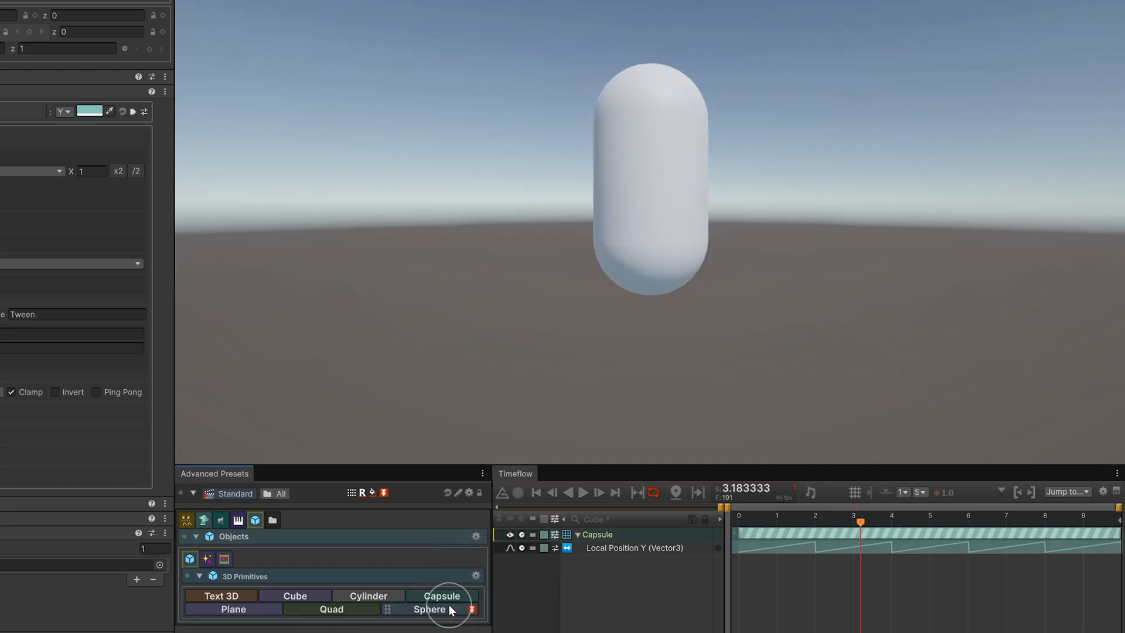
click(449, 607)
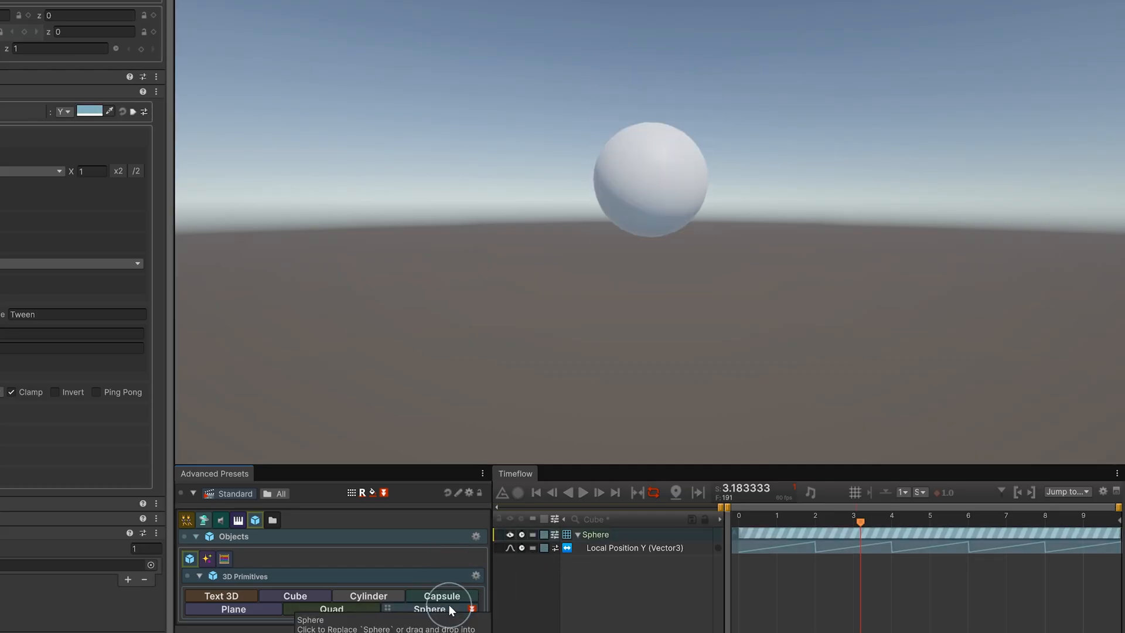
click(294, 596)
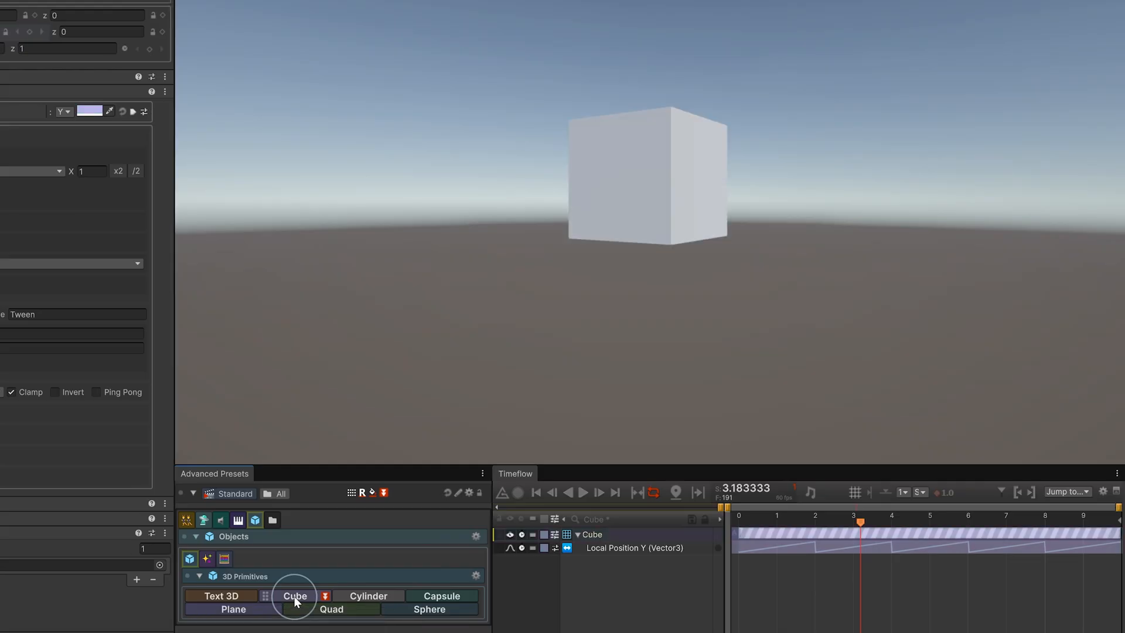
Step: Apply the Green and Blue material presets to the cube, followed by Yellow with preset renaming turned off
click(225, 558)
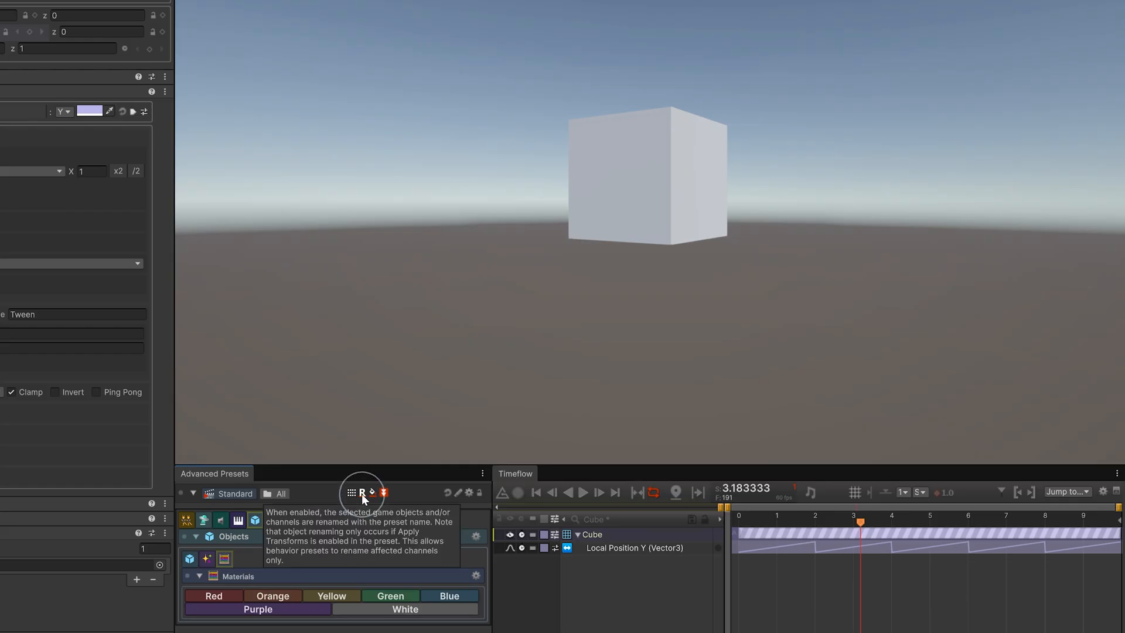
click(378, 593)
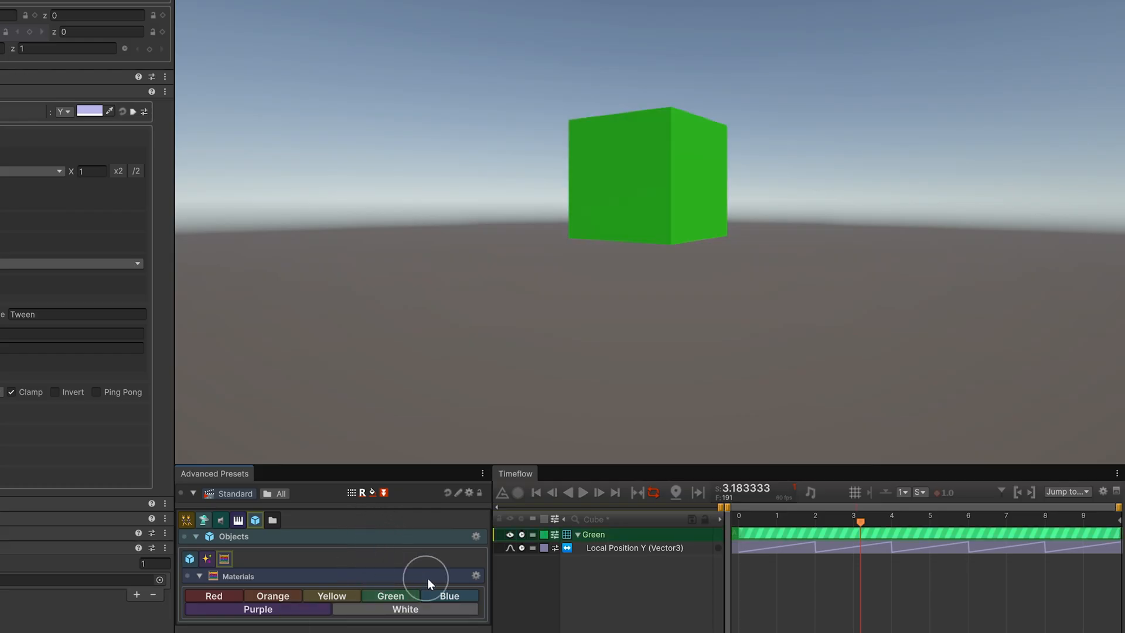
click(449, 596)
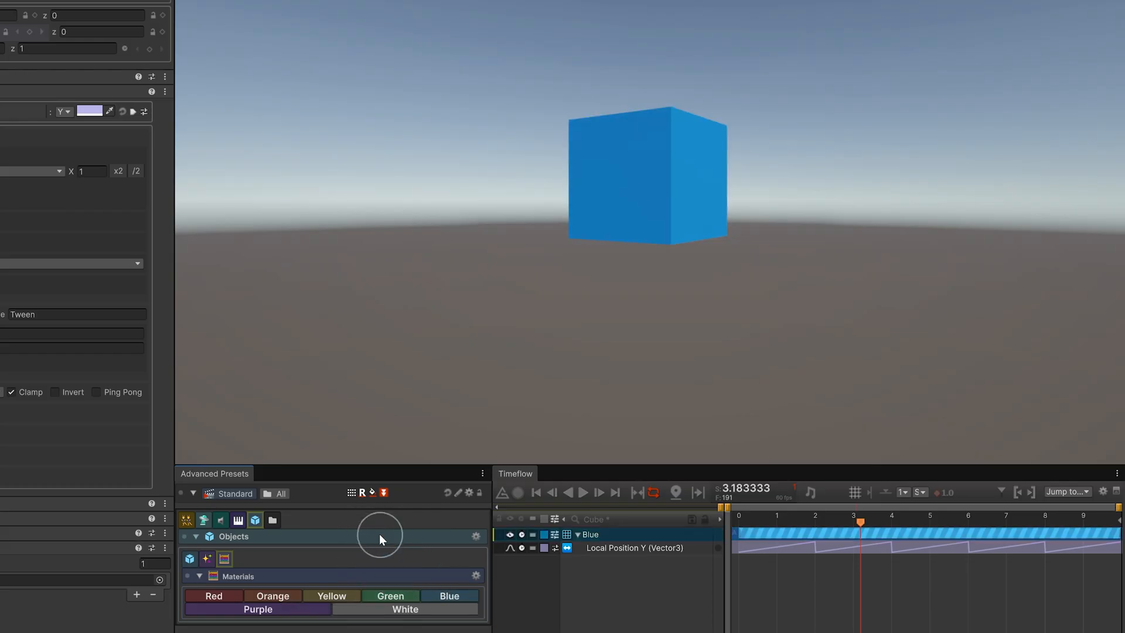
click(338, 596)
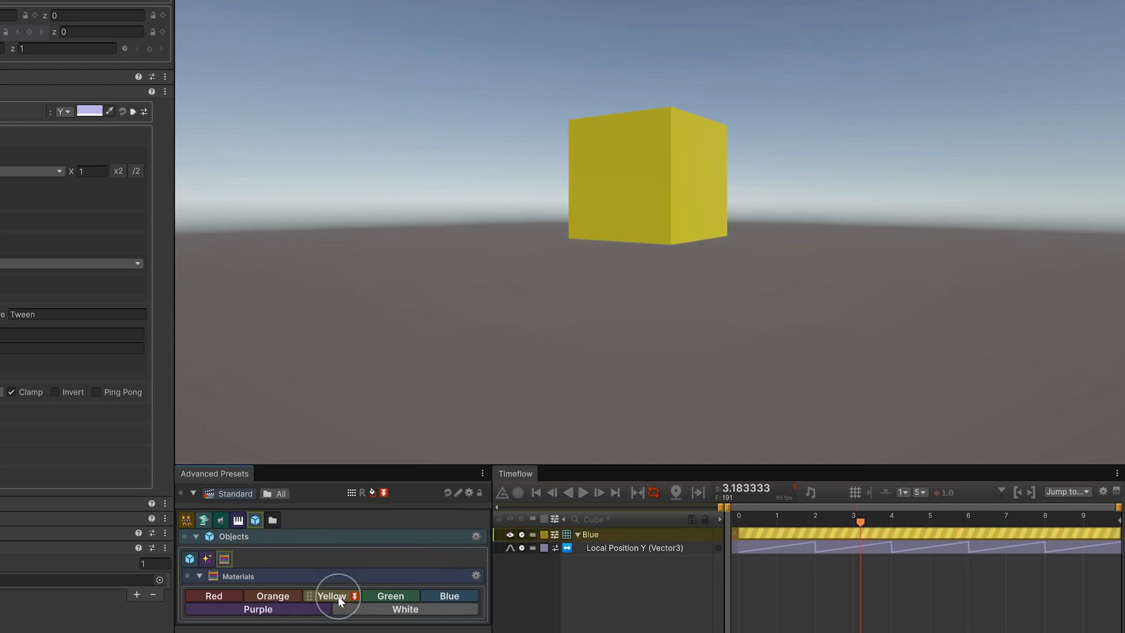
Step: Try the Orange material preset on the cube with preset coloring off, undo it, and apply Red with coloring and renaming on
click(371, 494)
click(273, 596)
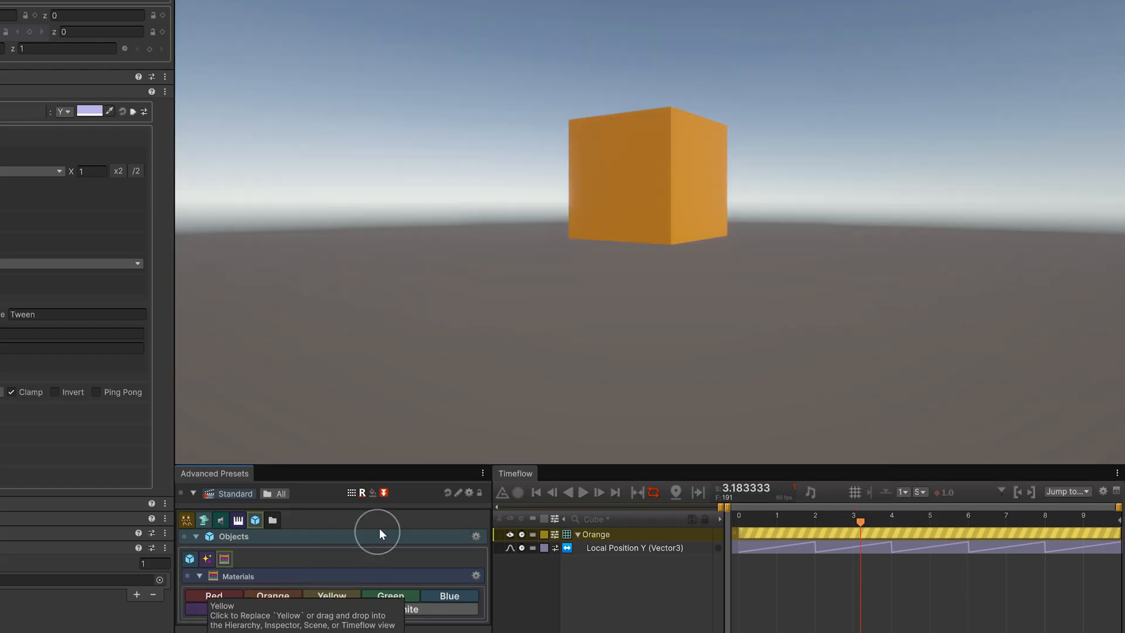
key(ctrl+z)
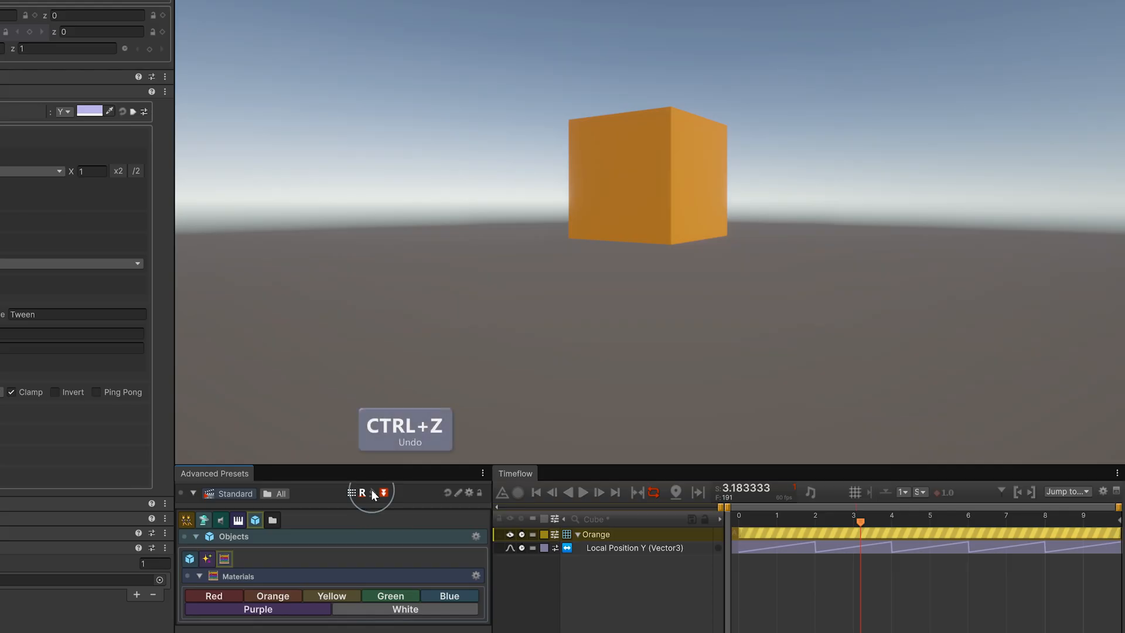
click(331, 593)
click(216, 595)
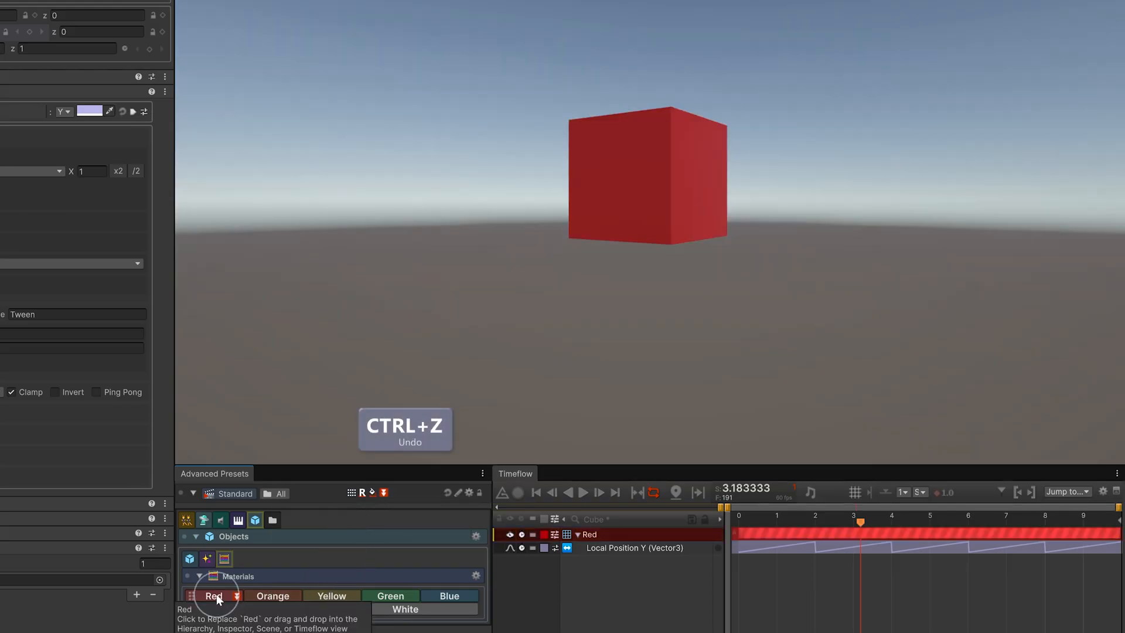
Step: Review the Instantiate, Replace and Combine preset modes, and apply the Blue and Red material presets to the selected cube
click(385, 494)
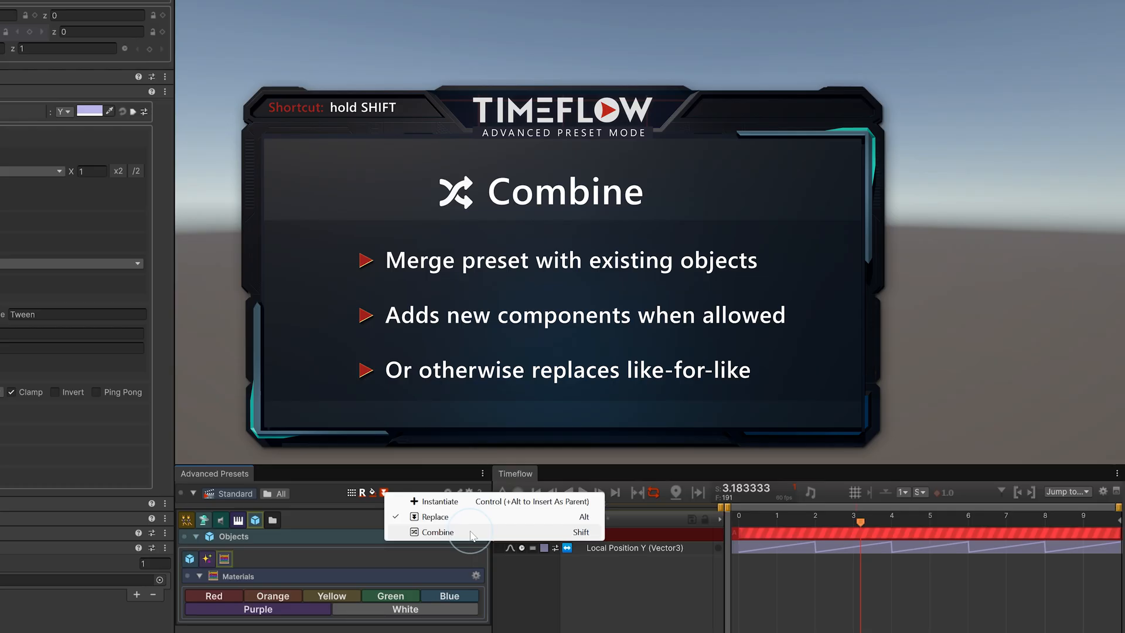
click(636, 533)
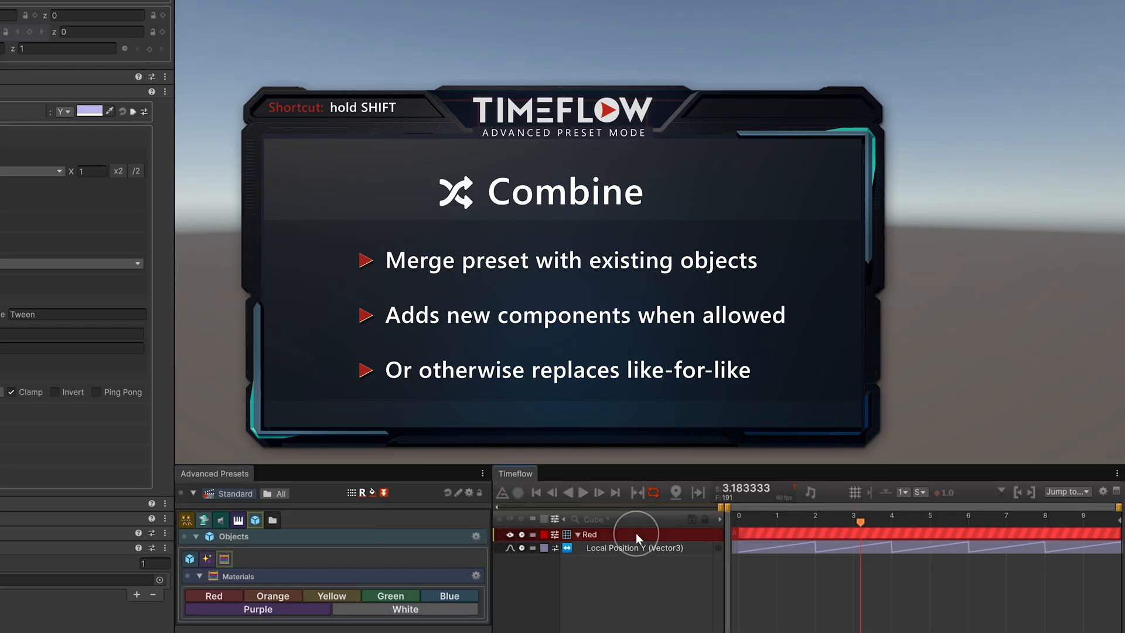
click(452, 597)
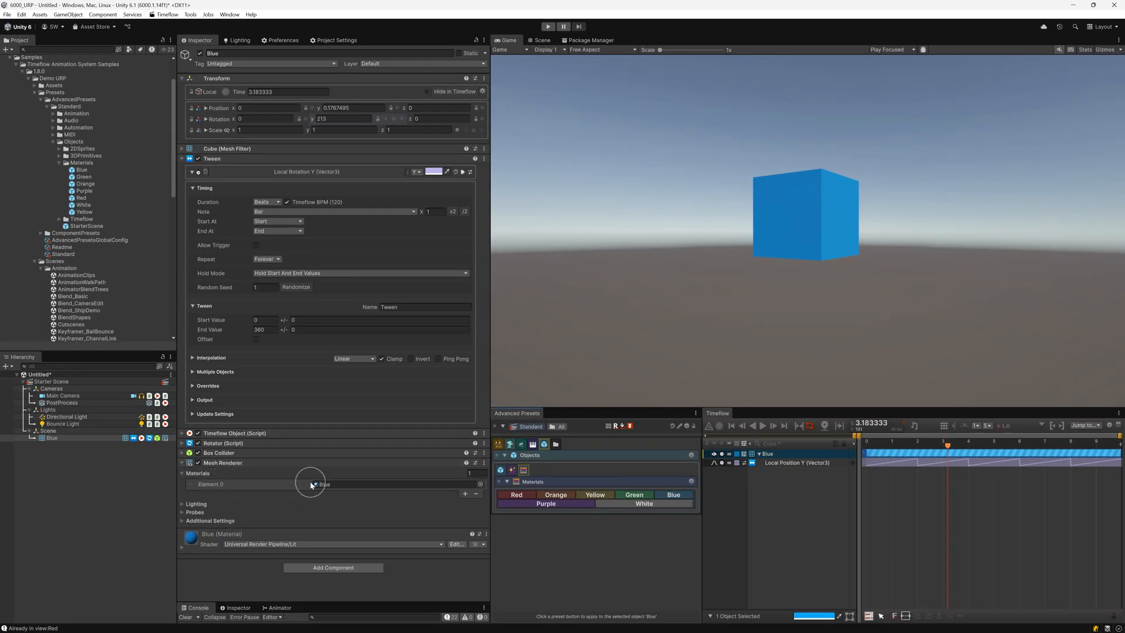
click(517, 496)
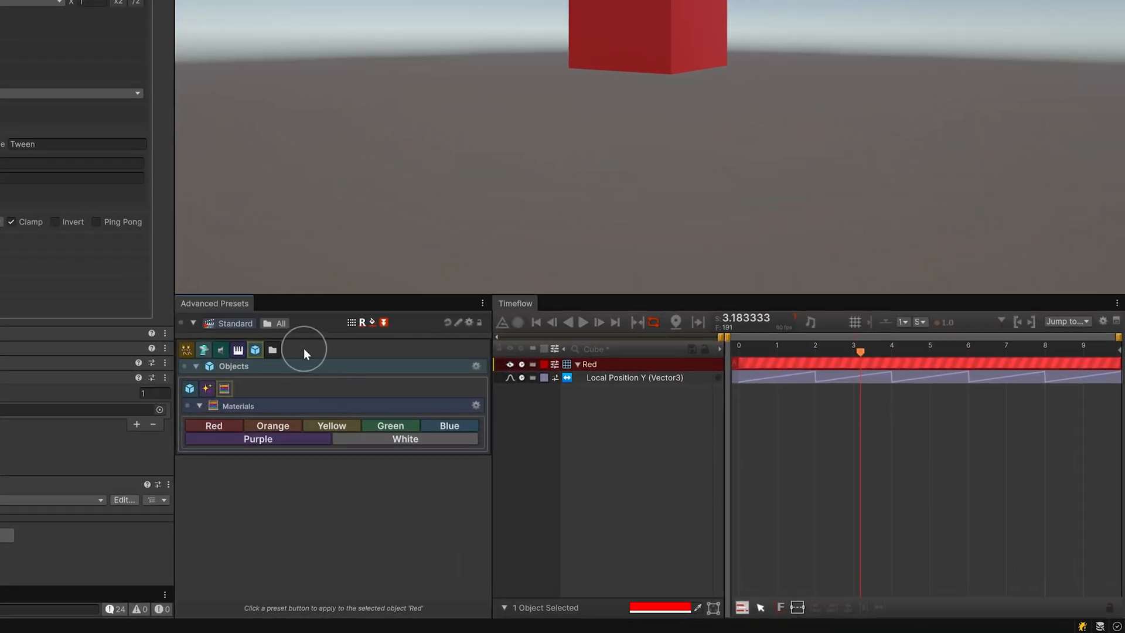
Step: Filter the presets to the Animation folder and view its Keyframer and Motion Path groups
click(275, 323)
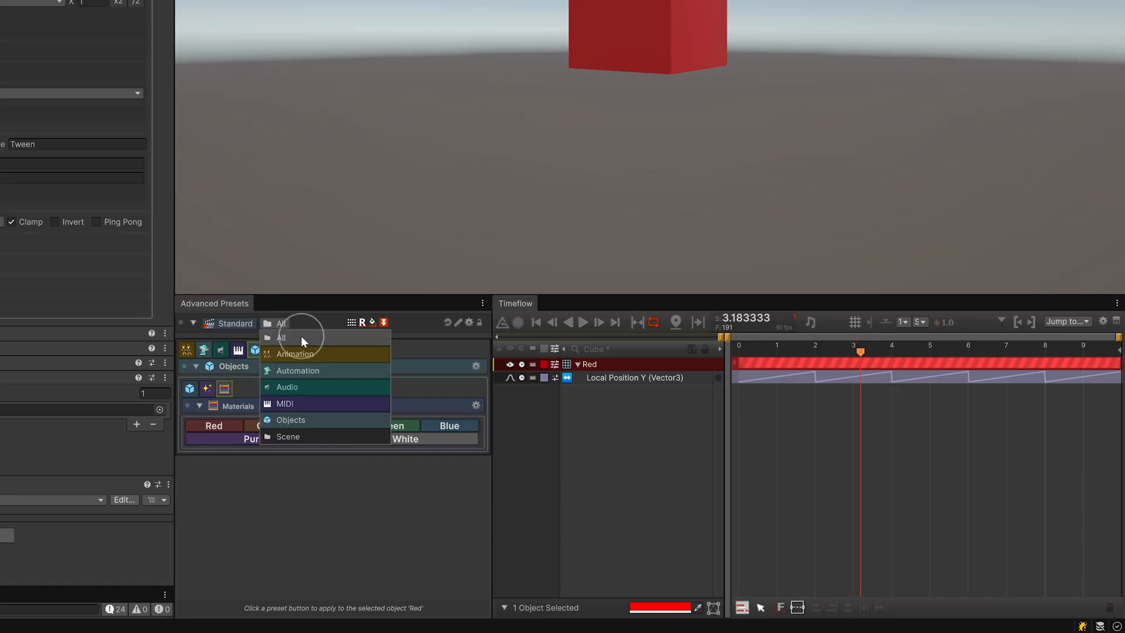
click(301, 354)
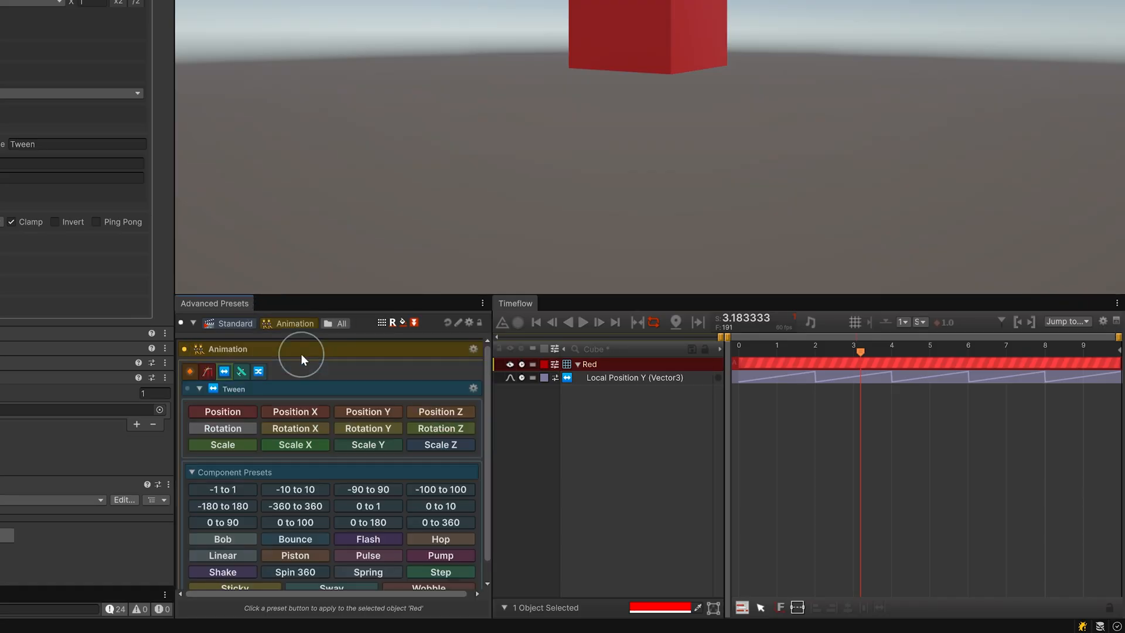
click(191, 371)
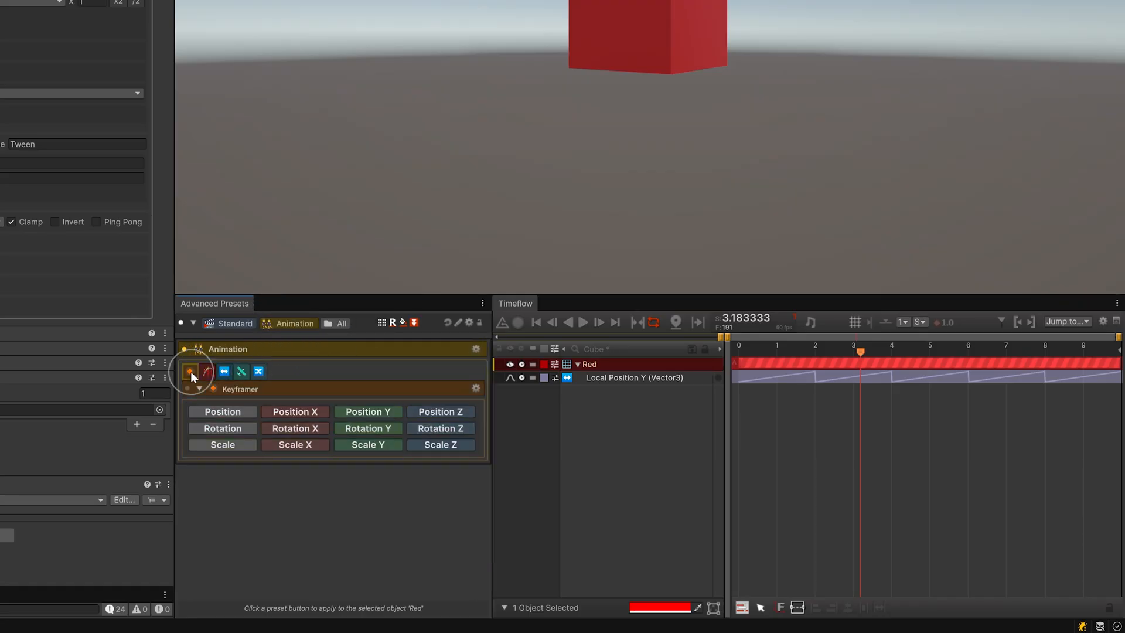
click(206, 372)
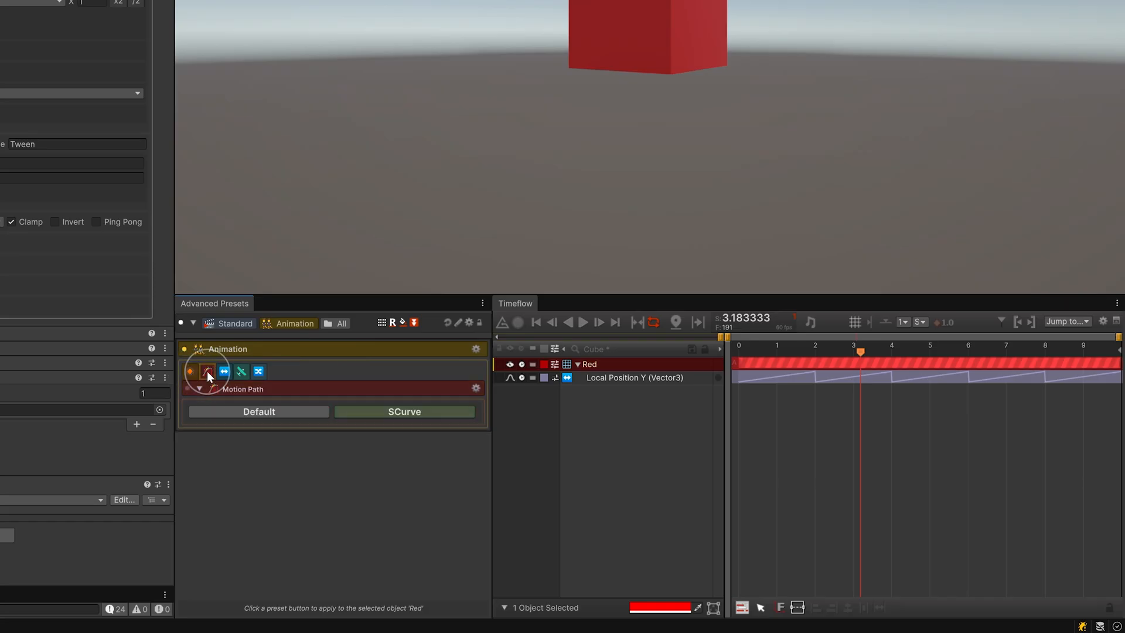
Step: View the remaining preset groups in the Animation folder, from Tween through Blend
click(224, 371)
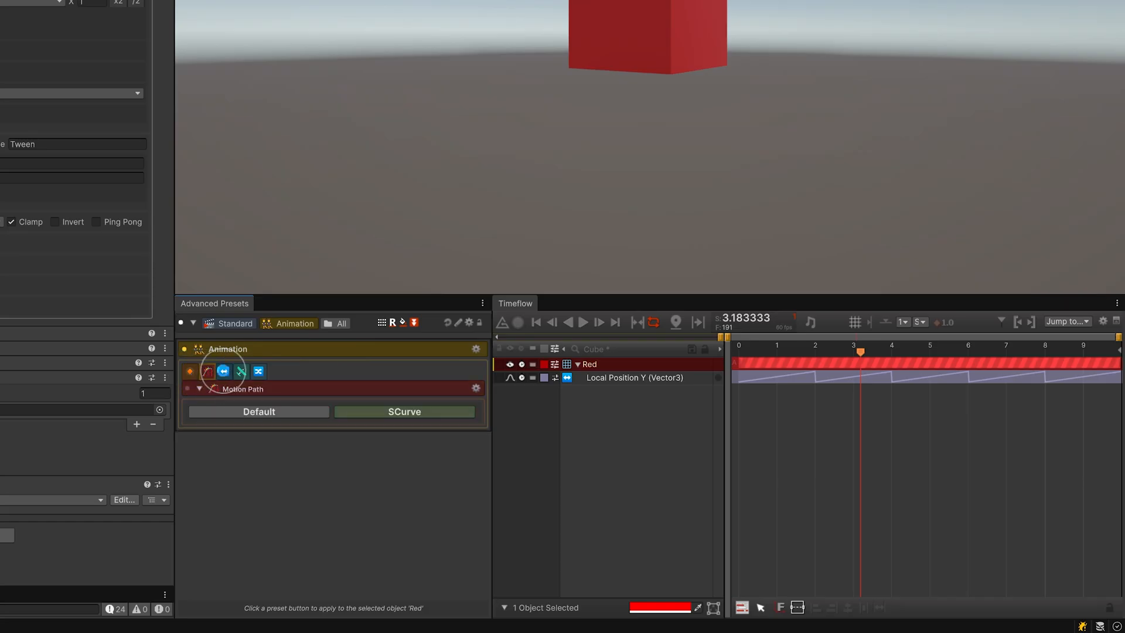
click(241, 371)
click(258, 371)
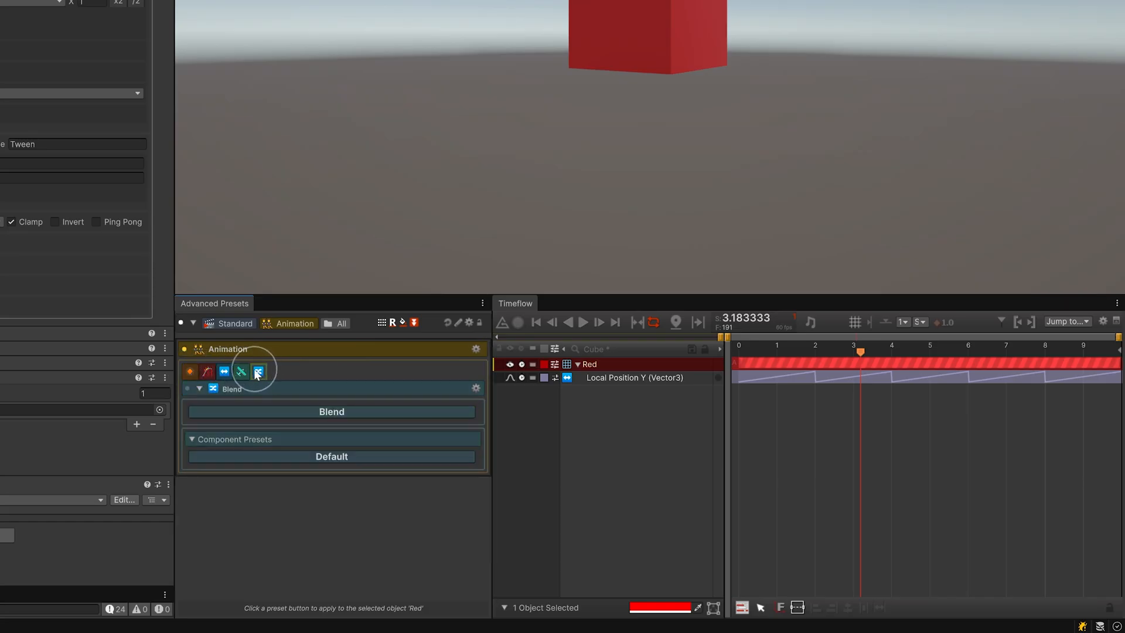
Step: Open the Tween presets, play the timeline, and replace the red cube's rotation tween with the Scale preset
click(224, 372)
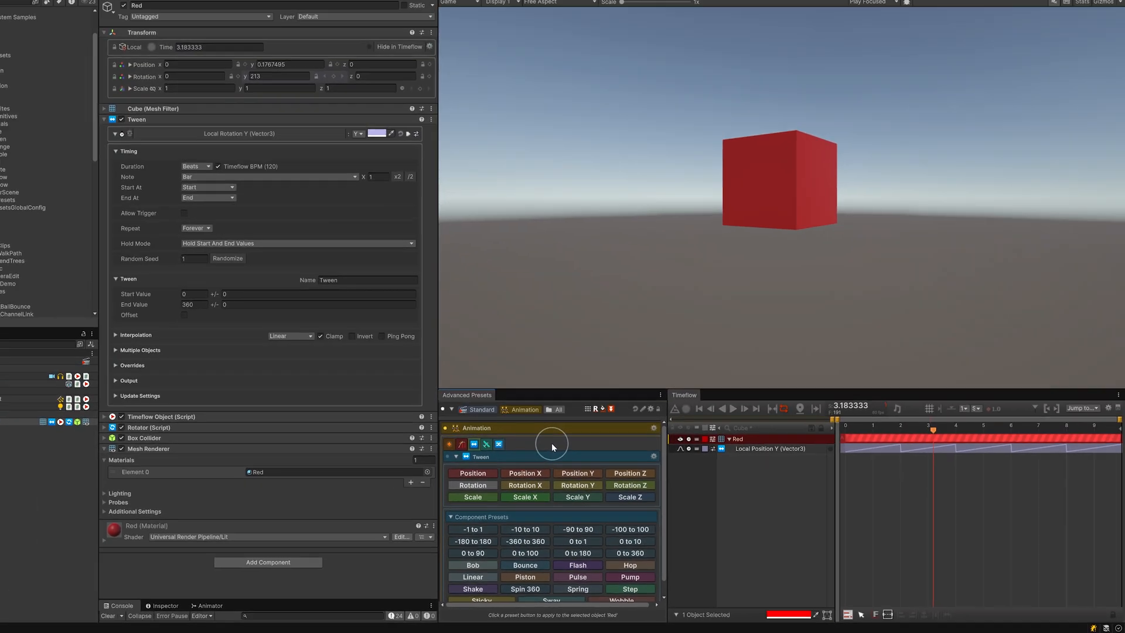
key(space)
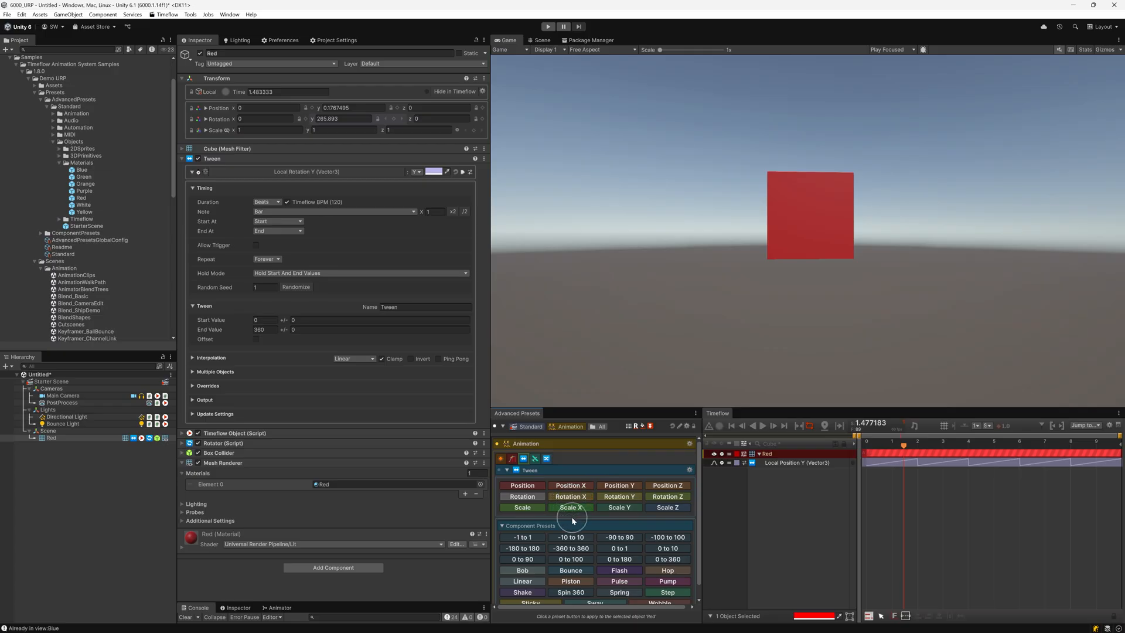
click(523, 508)
key(space)
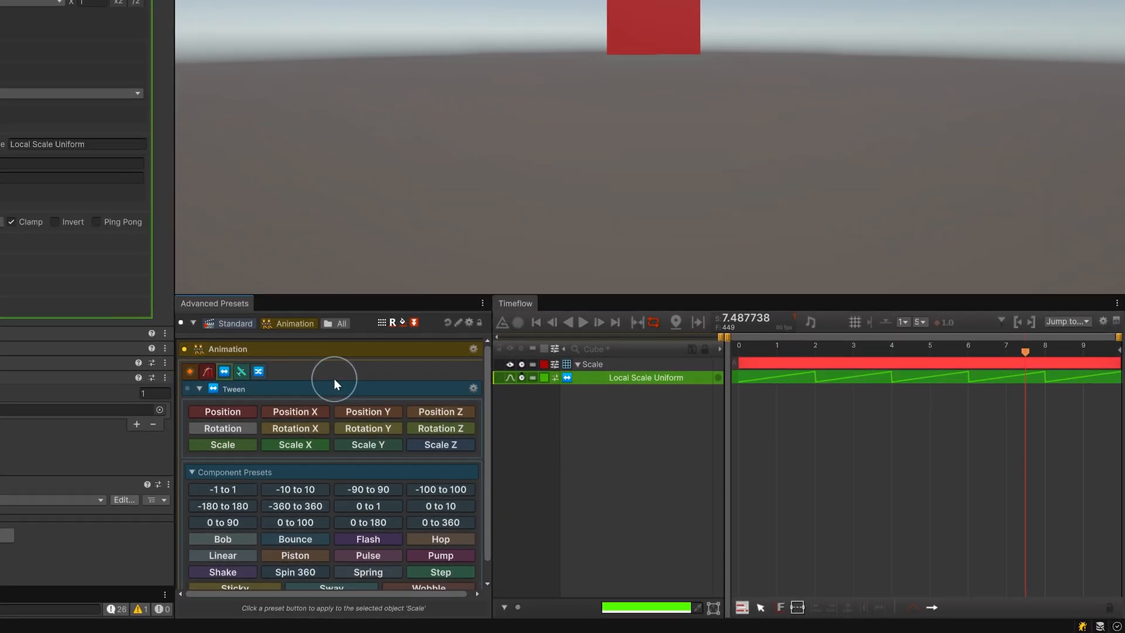
Step: Check the Instantiate, Replace and Combine modes on the Position X, Y and Z tween presets
key(ctrl)
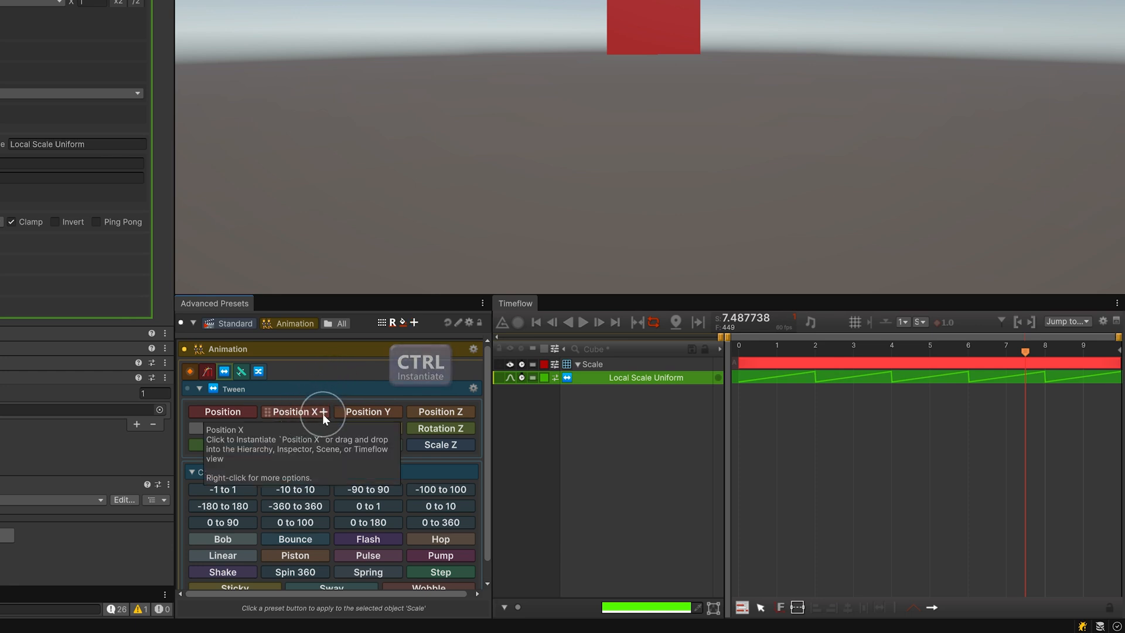
key(alt)
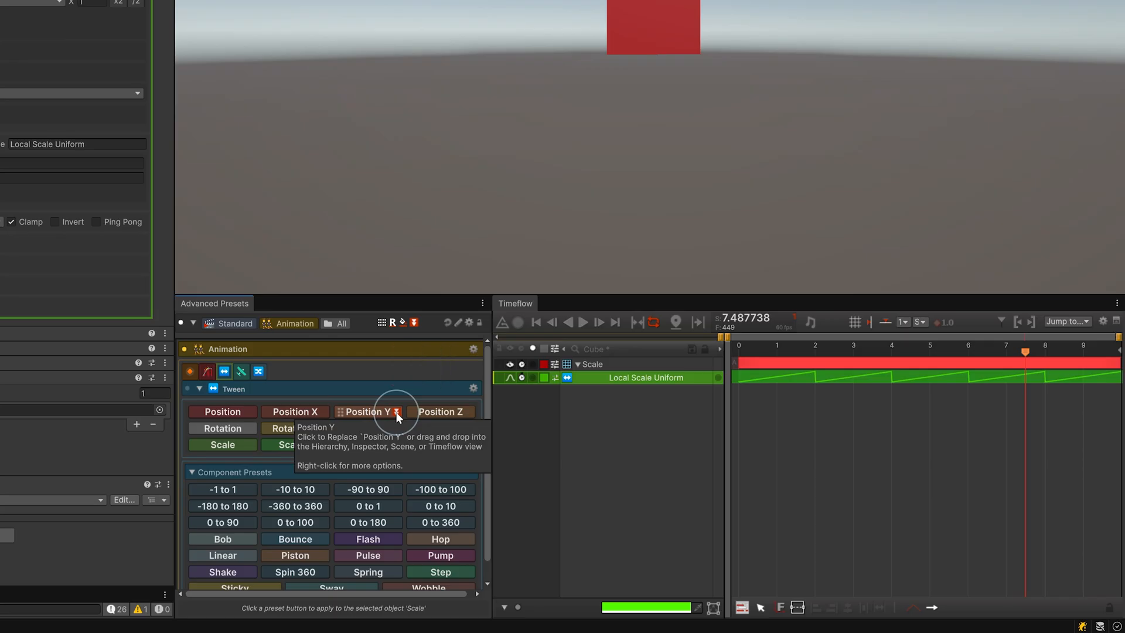
key(shift)
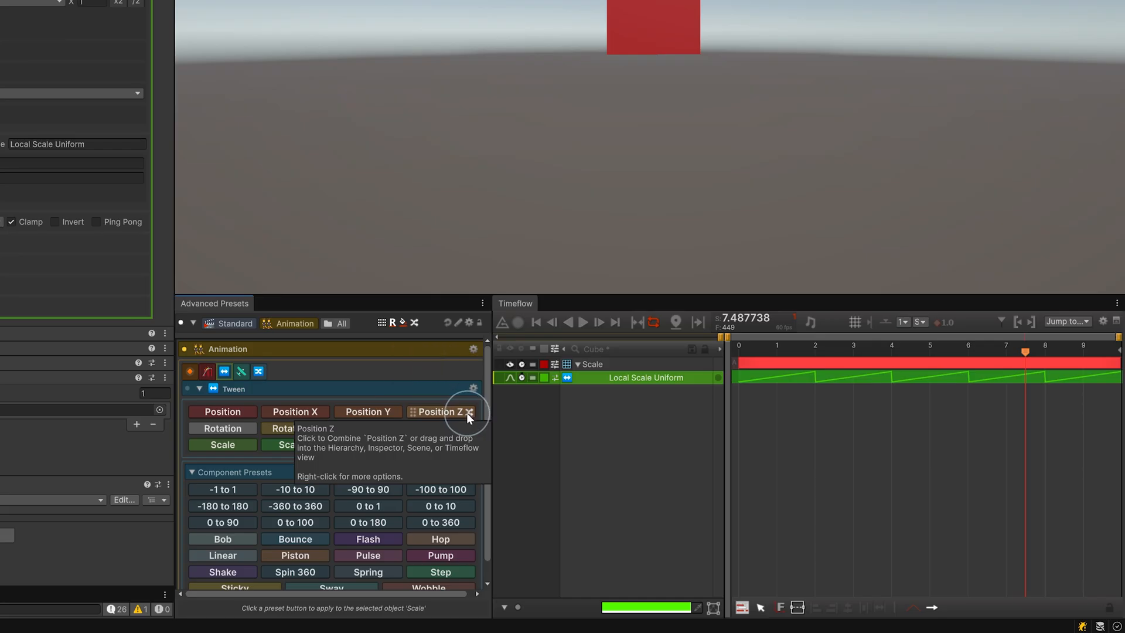
Step: Combine the Rotation X tween preset with the cube's existing uniform scale animation
key(alt)
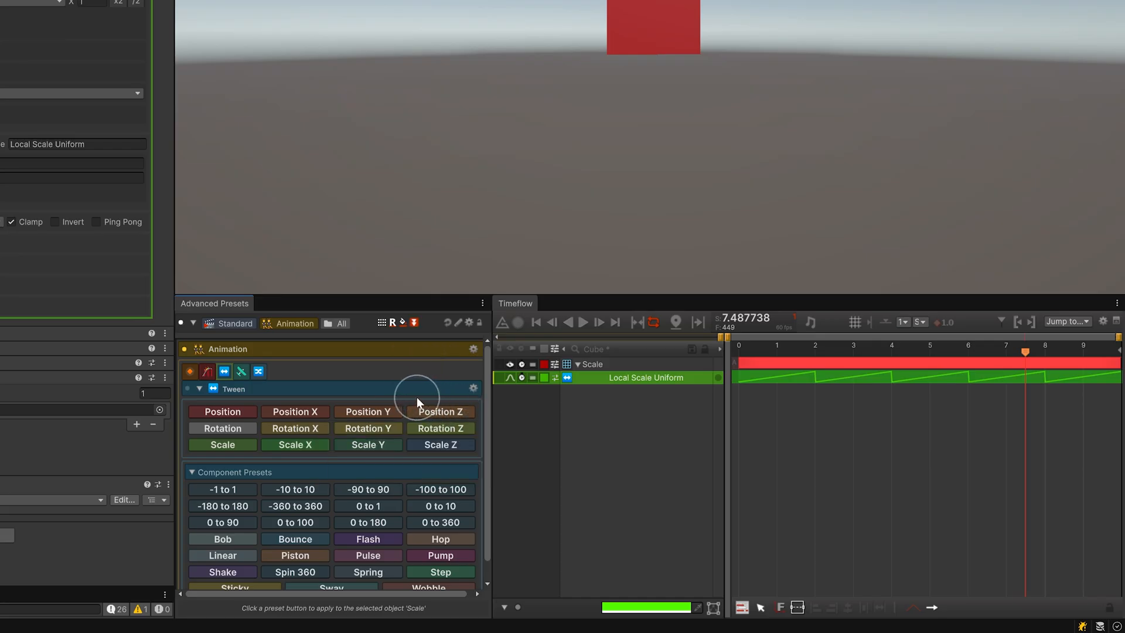
click(309, 428)
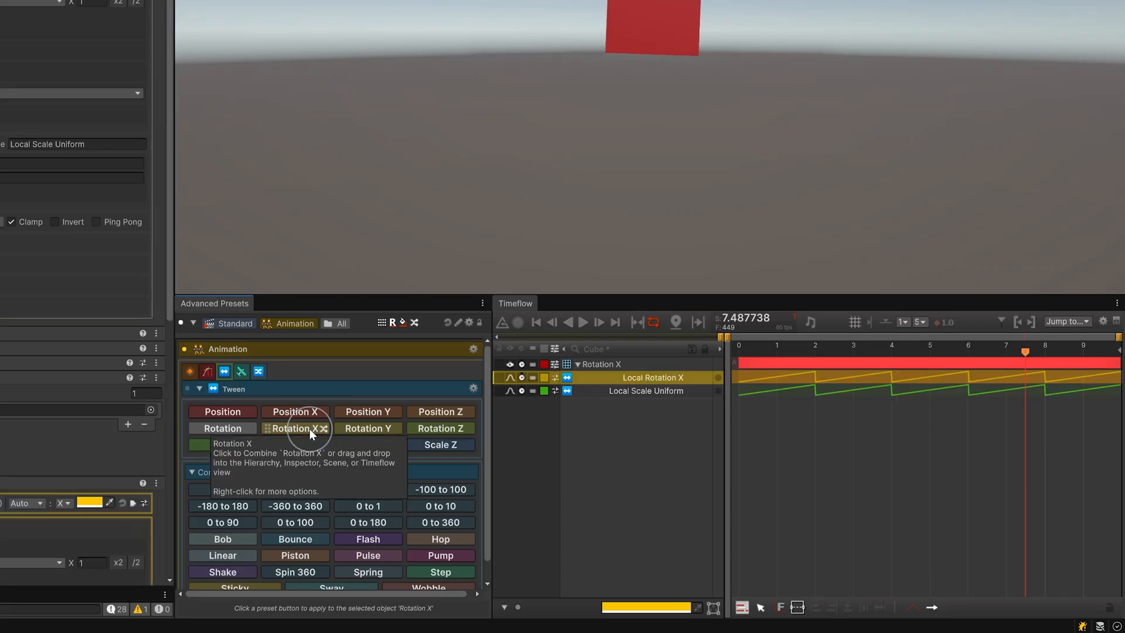
key(alt)
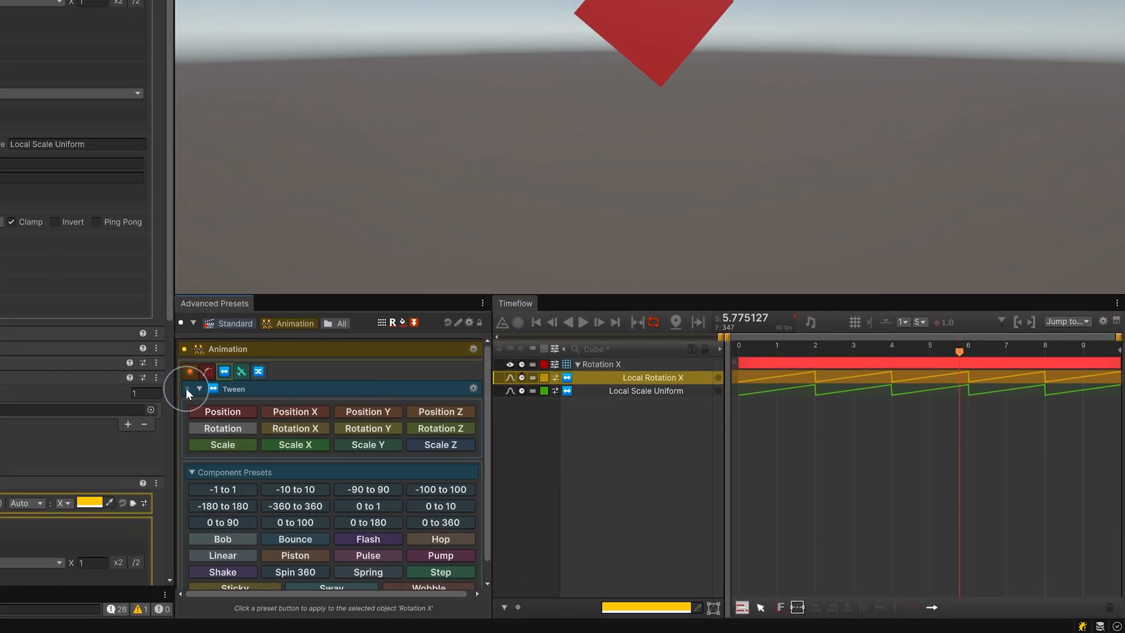
Step: Isolate the Tween presets, apply the -1 to 1 component preset to the Local Scale Uniform channel, and play the timeline
click(499, 470)
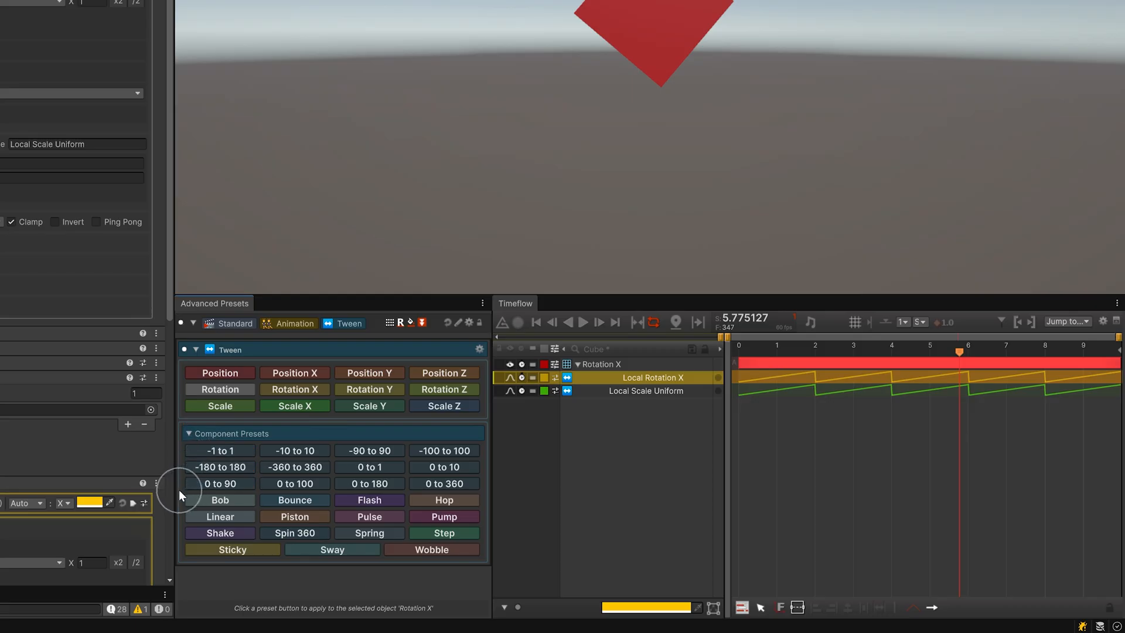
click(603, 391)
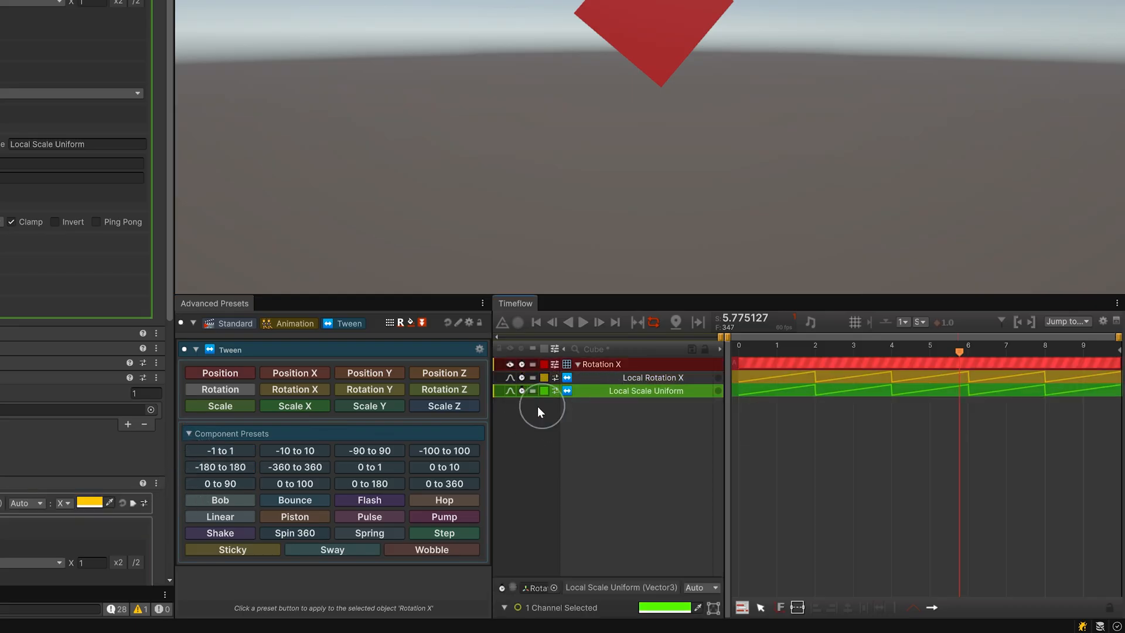
click(223, 450)
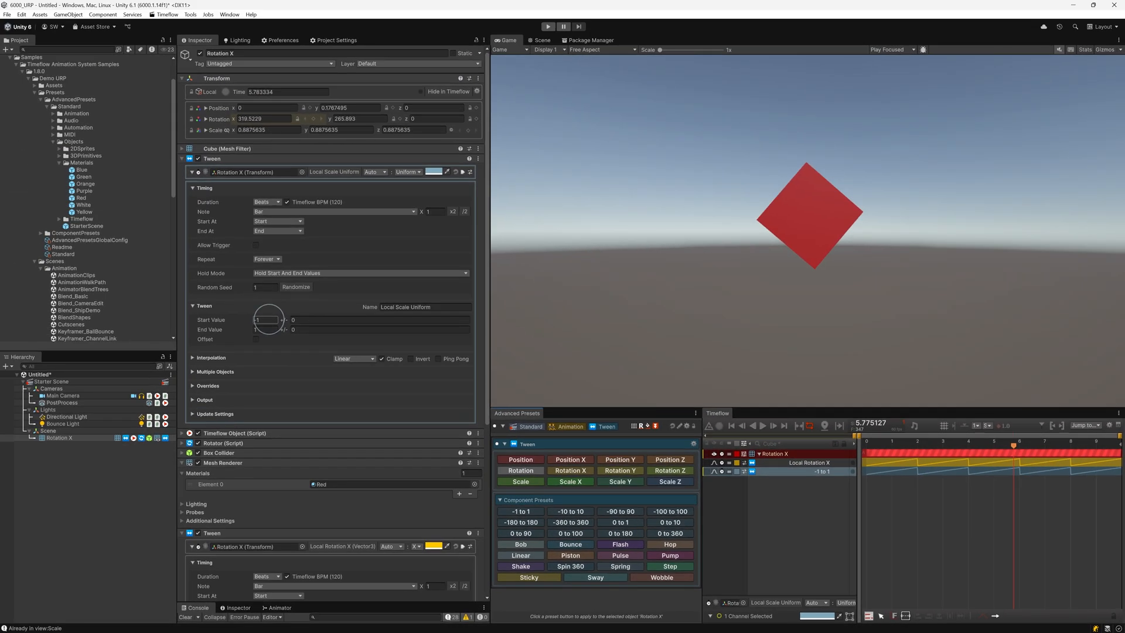
click(266, 329)
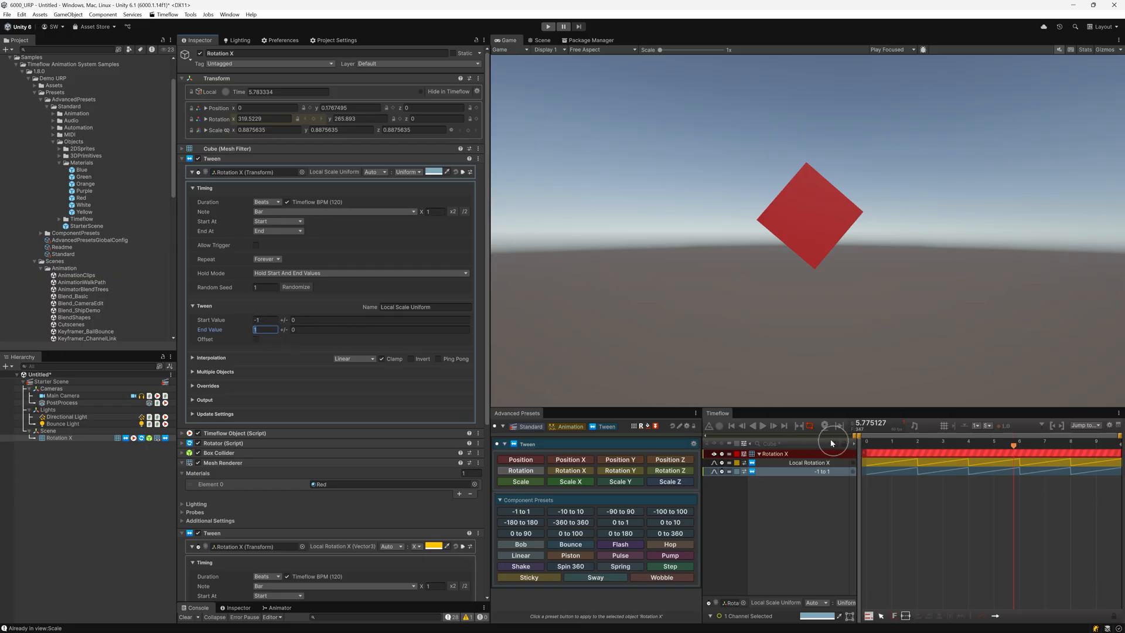
click(763, 427)
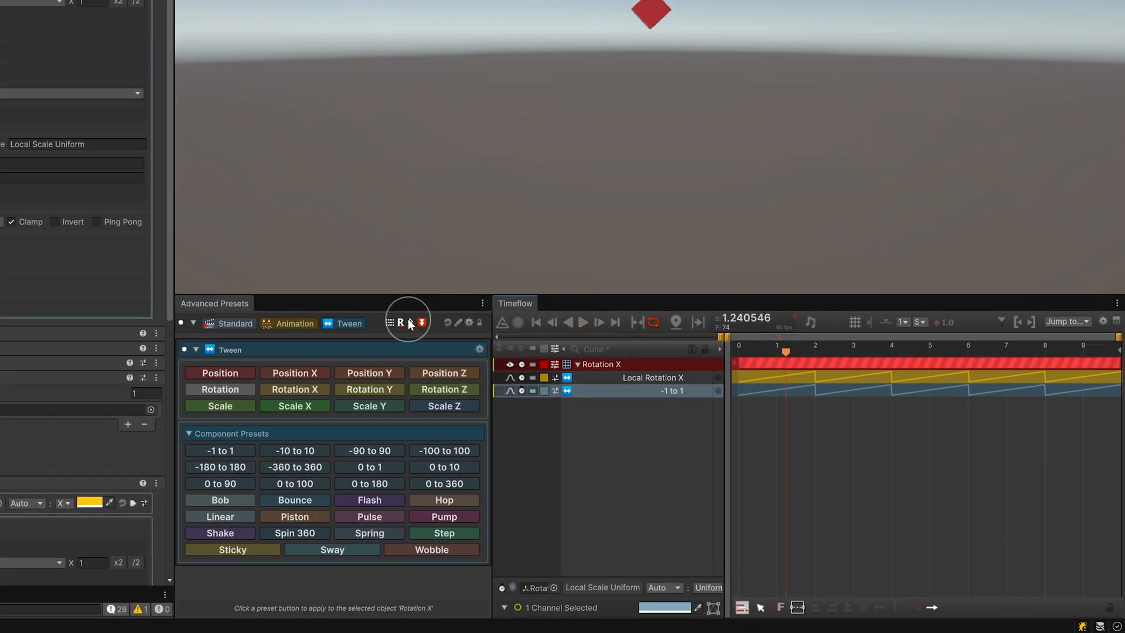
Step: Turn off preset renaming and reset the name of the -1 to 1 channel
click(399, 324)
right_click(642, 390)
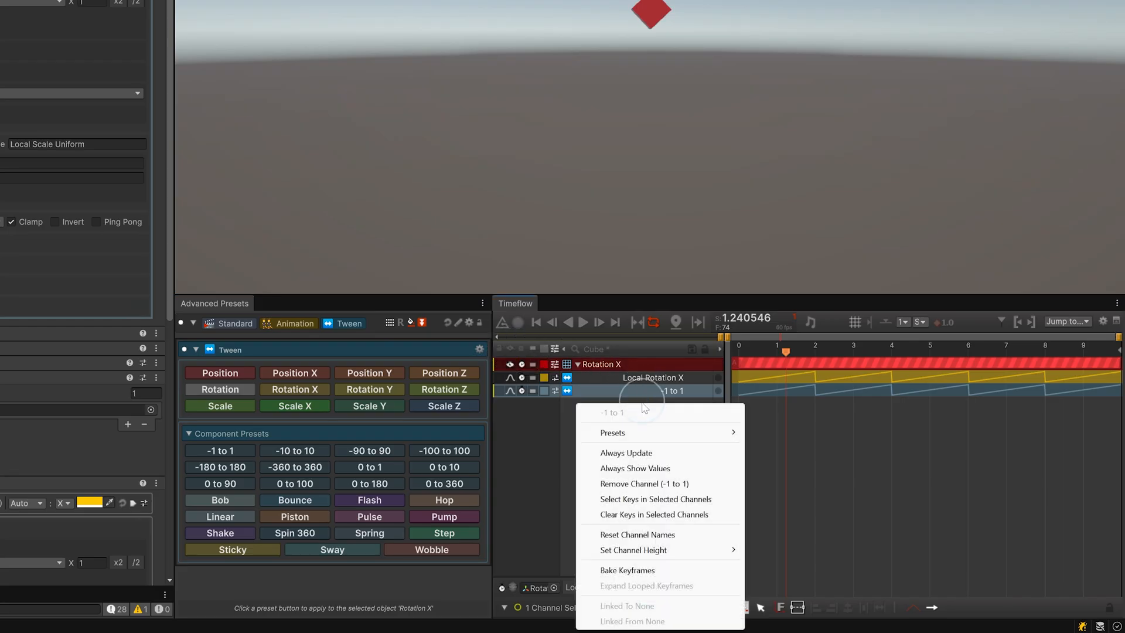
click(650, 535)
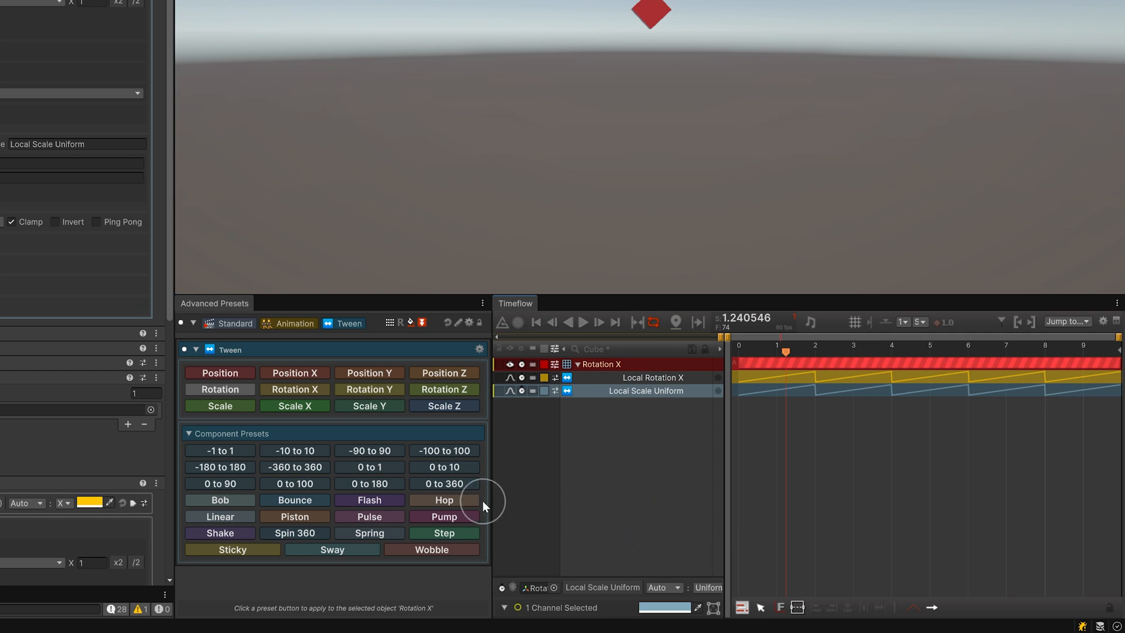
Step: Try the Hop and Pump presets on the Local Scale Uniform channel and the Shake preset on Local Rotation X
click(455, 499)
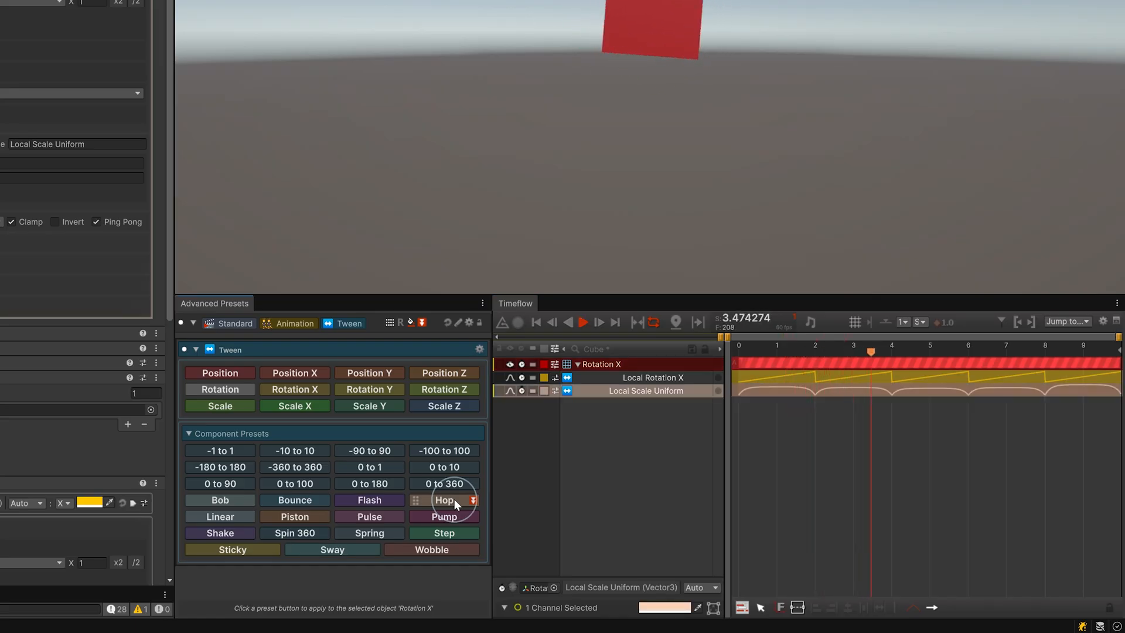
click(449, 517)
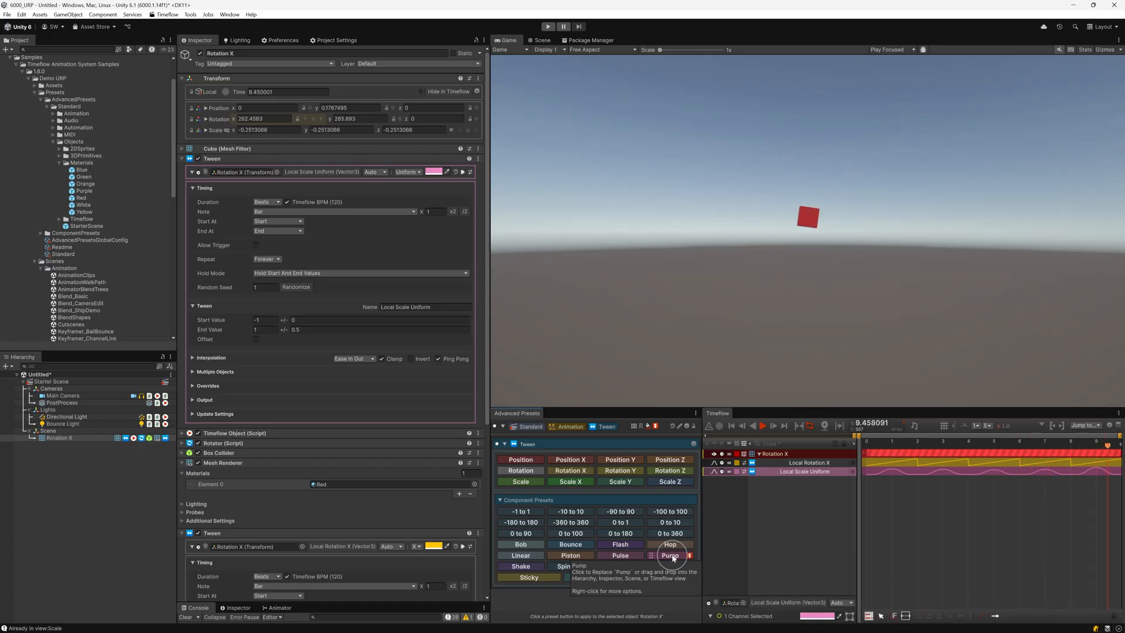
click(811, 466)
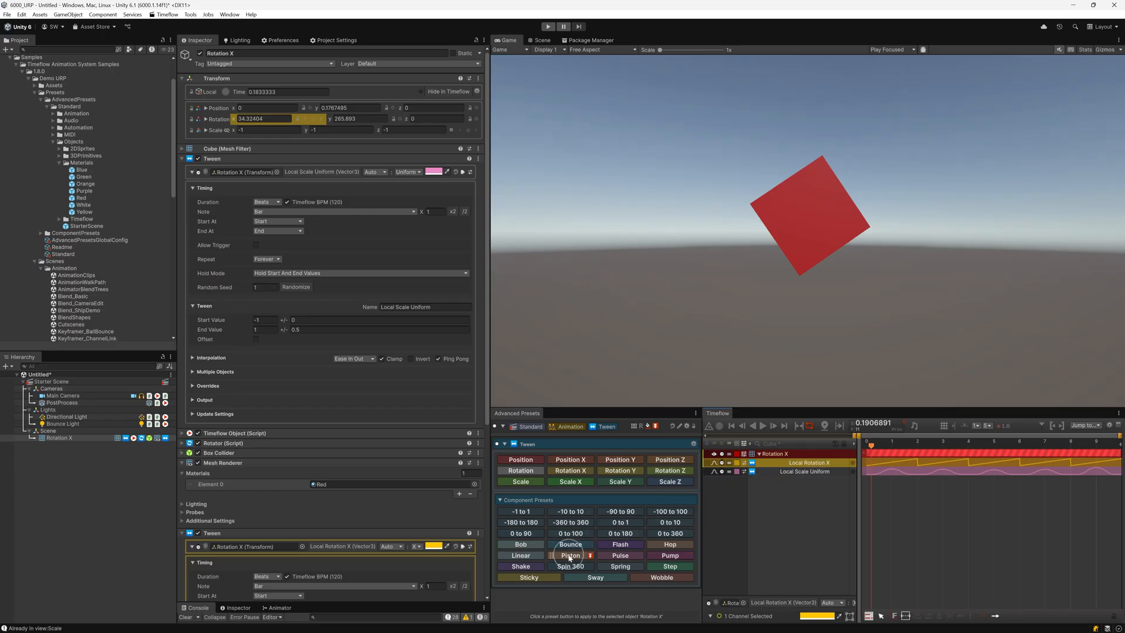
click(522, 567)
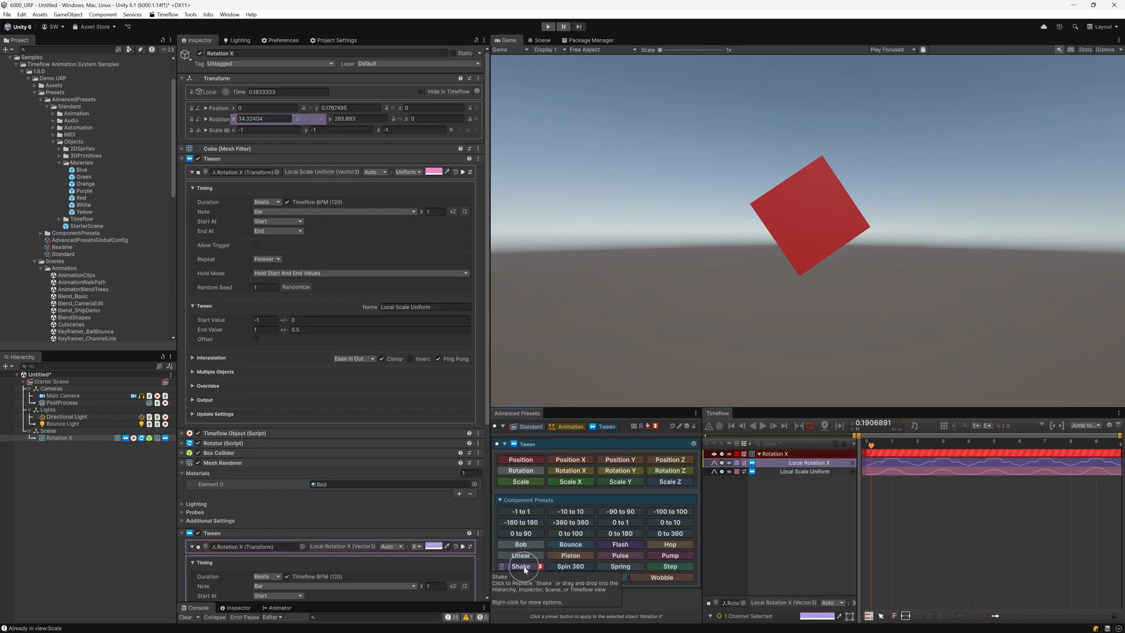
Step: Apply the Piston preset to the Local Rotation X and Local Scale Uniform channels together
click(788, 455)
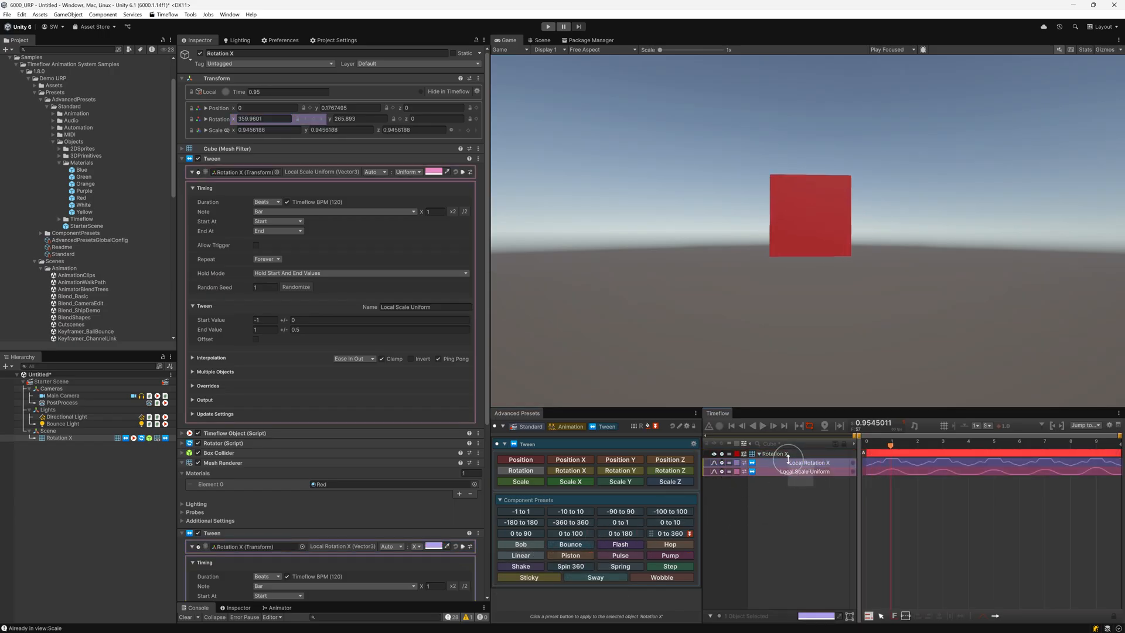
click(573, 556)
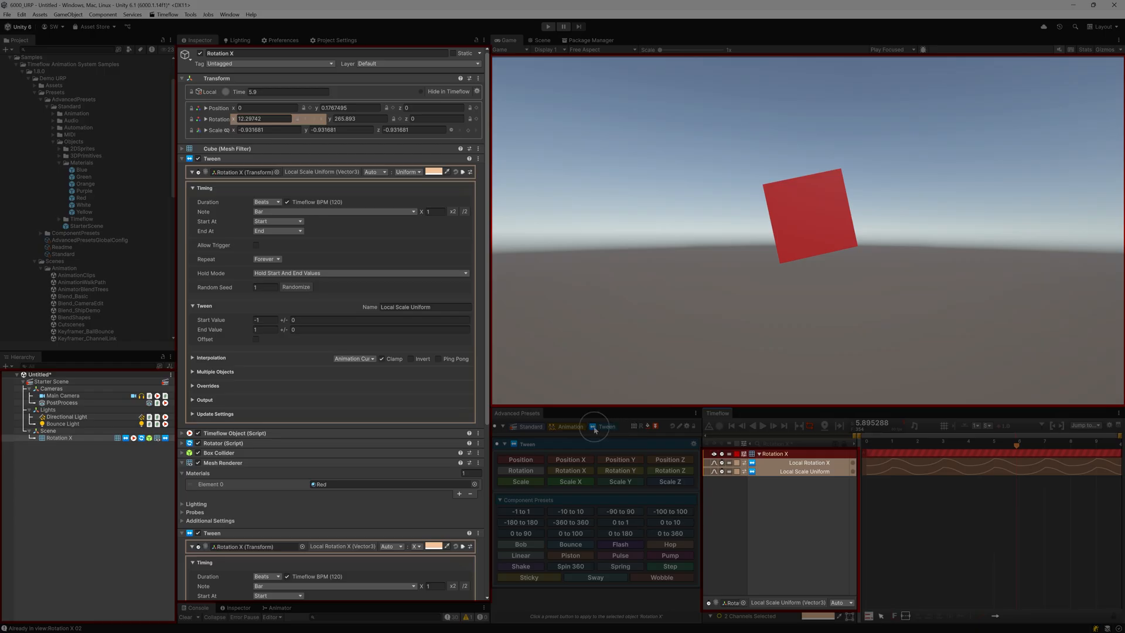
Step: Show the Assets group of the Scene presets and place an ArrowShip in the Scene view
click(570, 427)
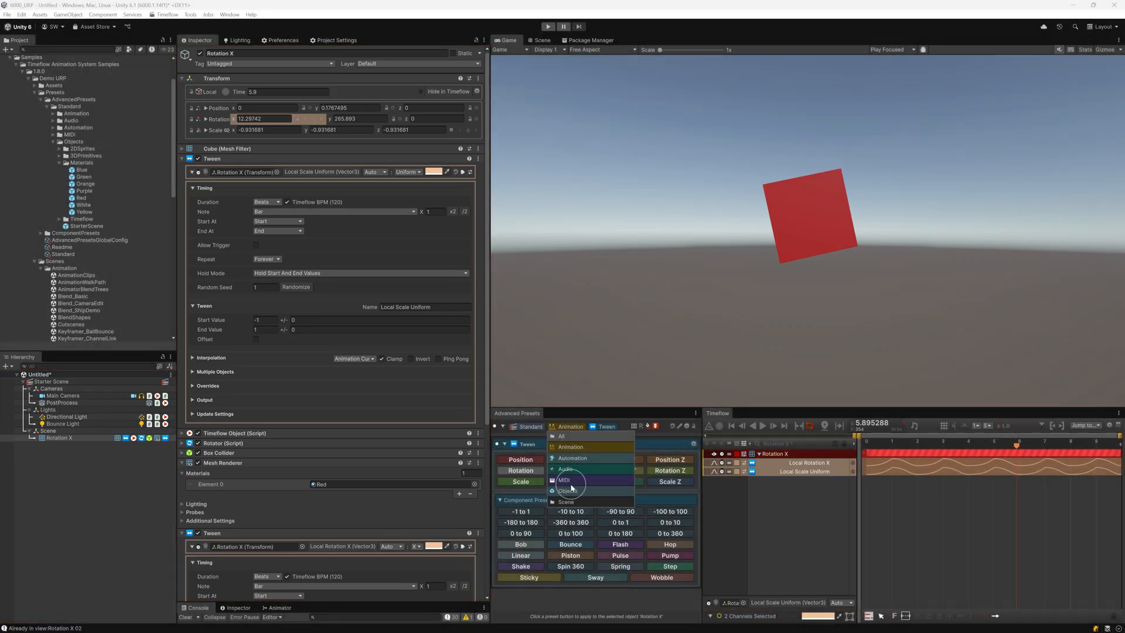
click(567, 502)
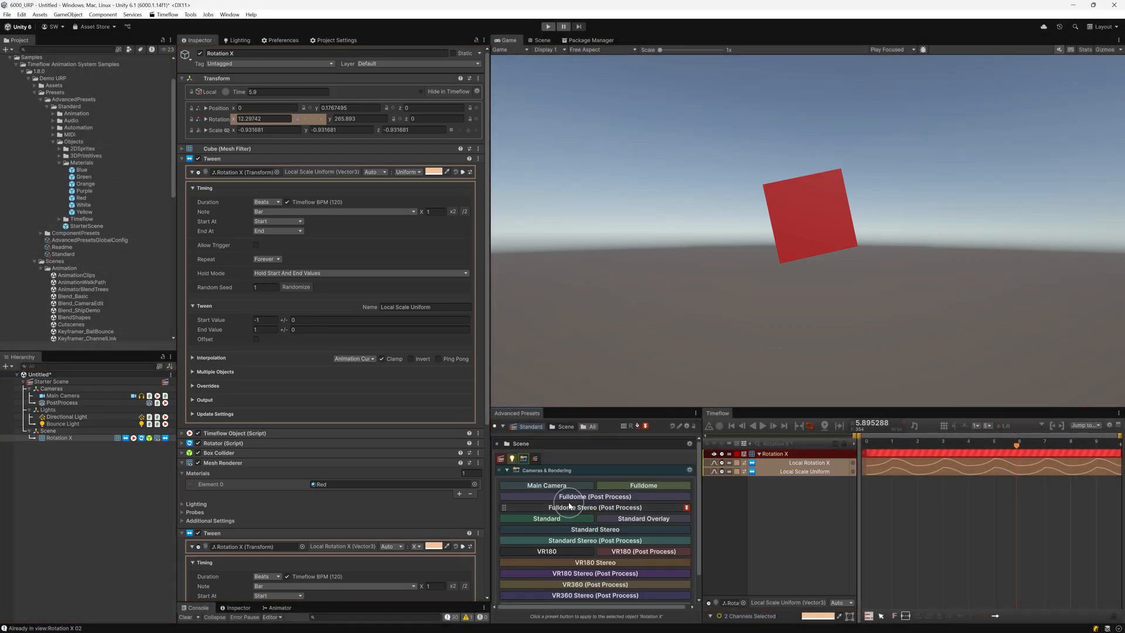
click(536, 462)
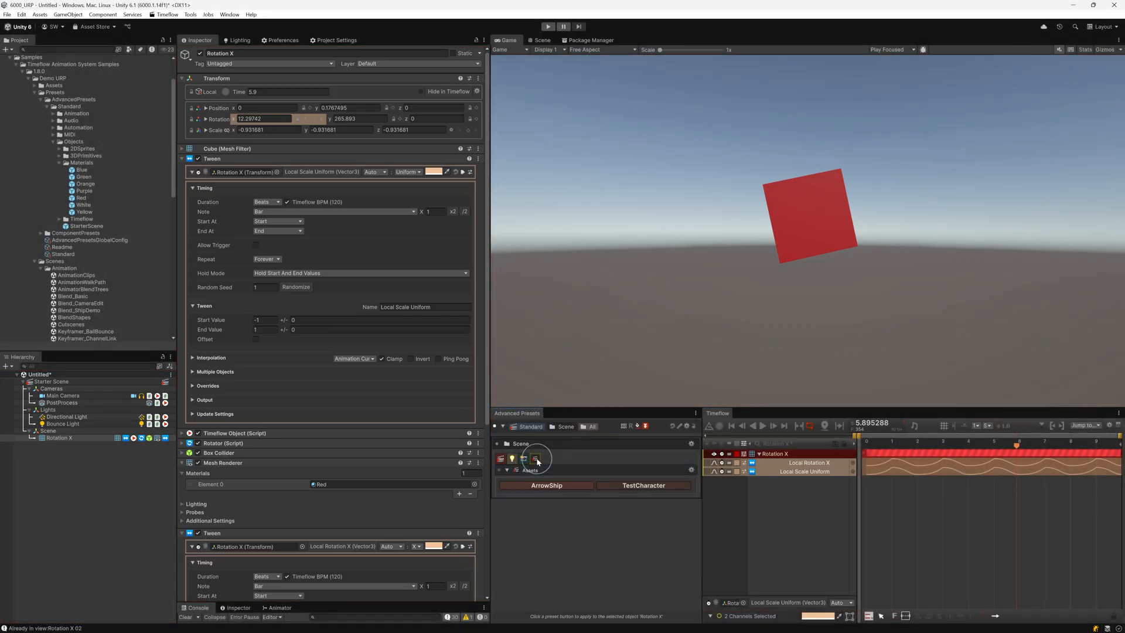
drag(537, 488, 584, 400)
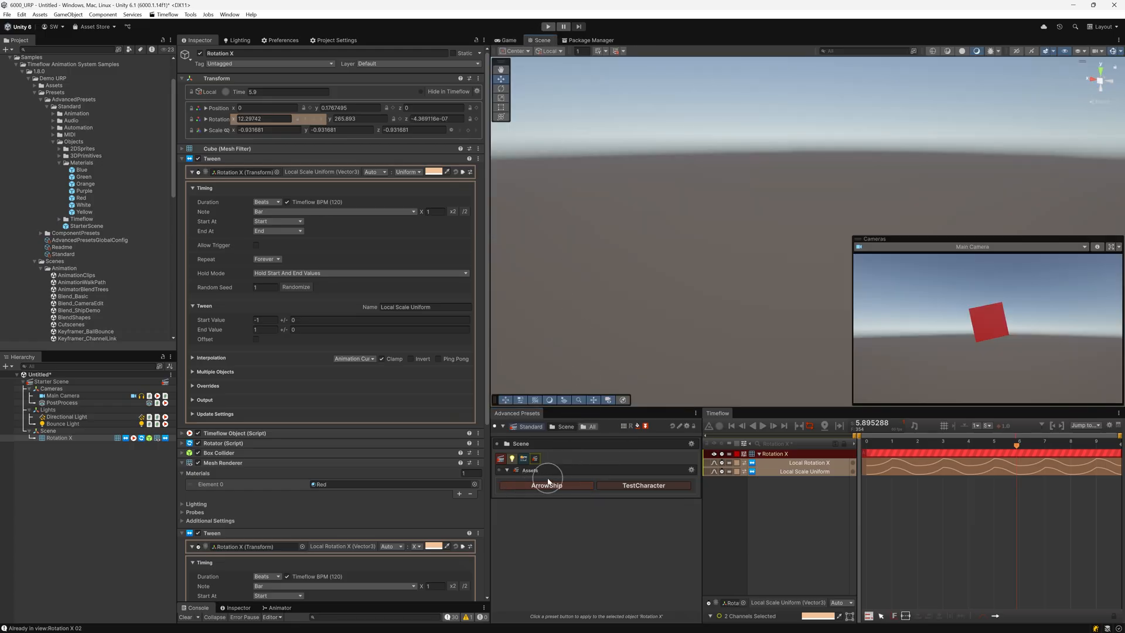
drag(545, 487, 770, 267)
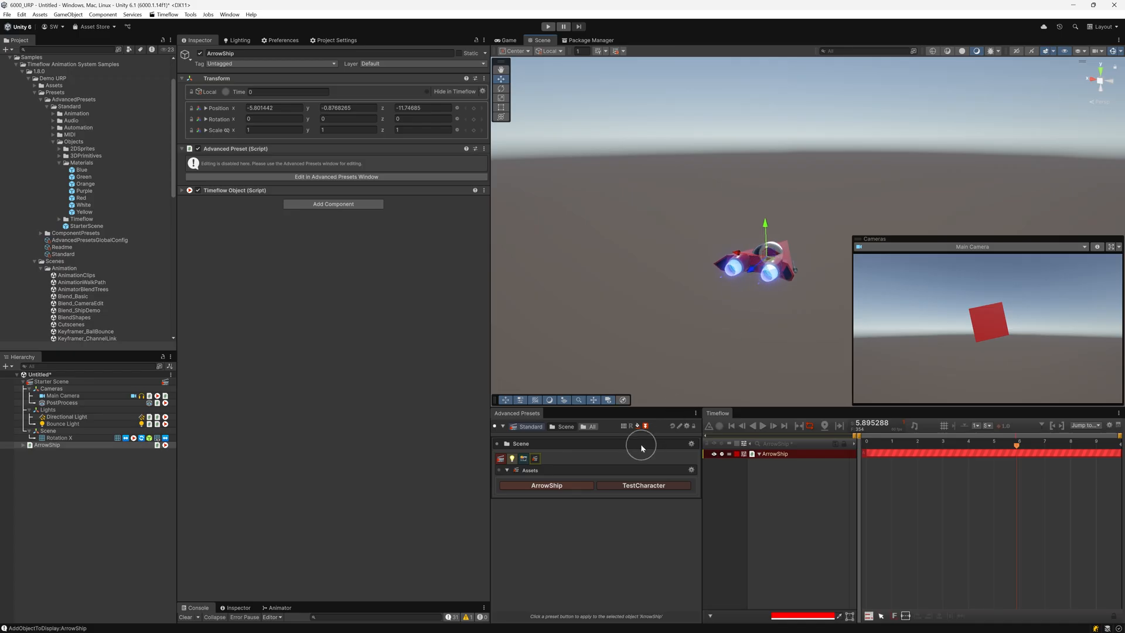
Step: Review the Unpack Prefabs option in the global configuration and instantiate a prefab-linked ArrowShip in the Hierarchy
click(686, 427)
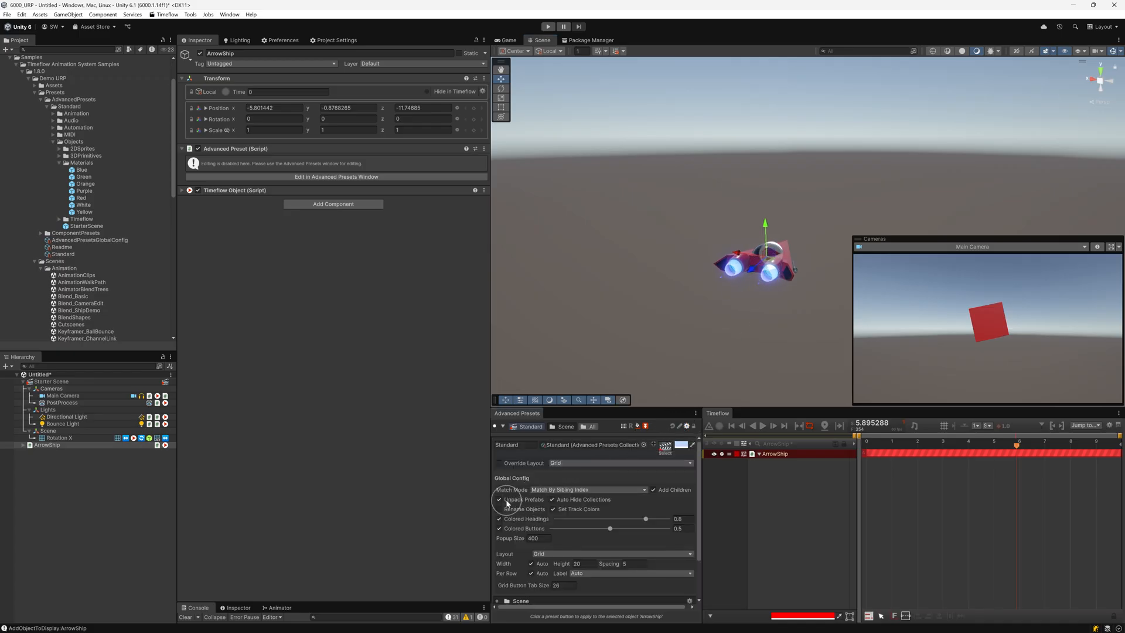
mouse_move(508, 503)
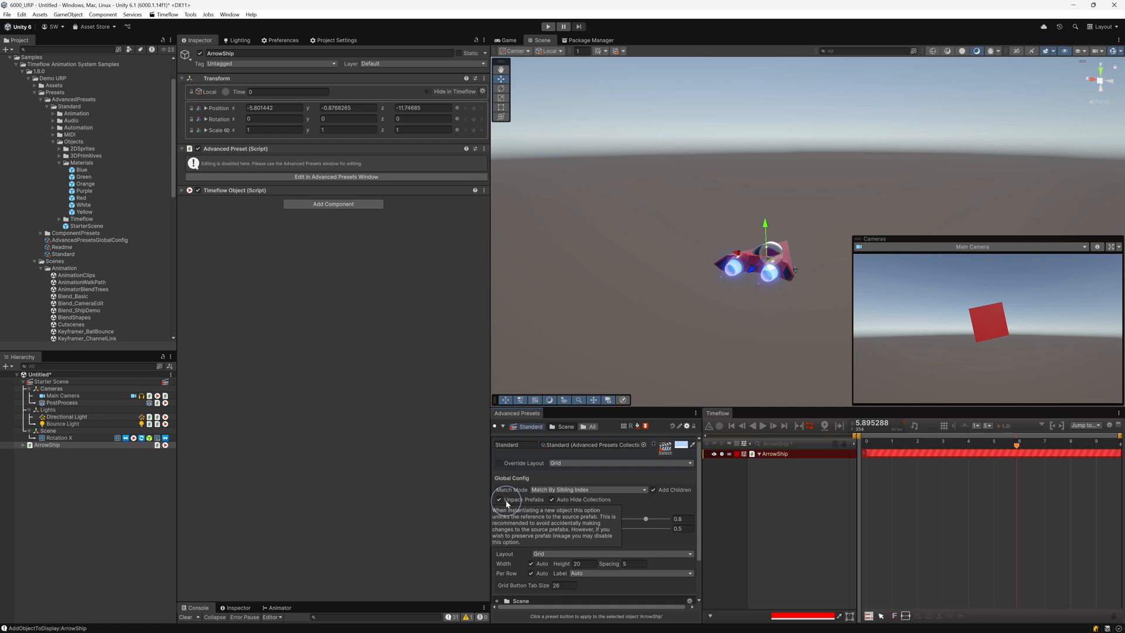
click(688, 427)
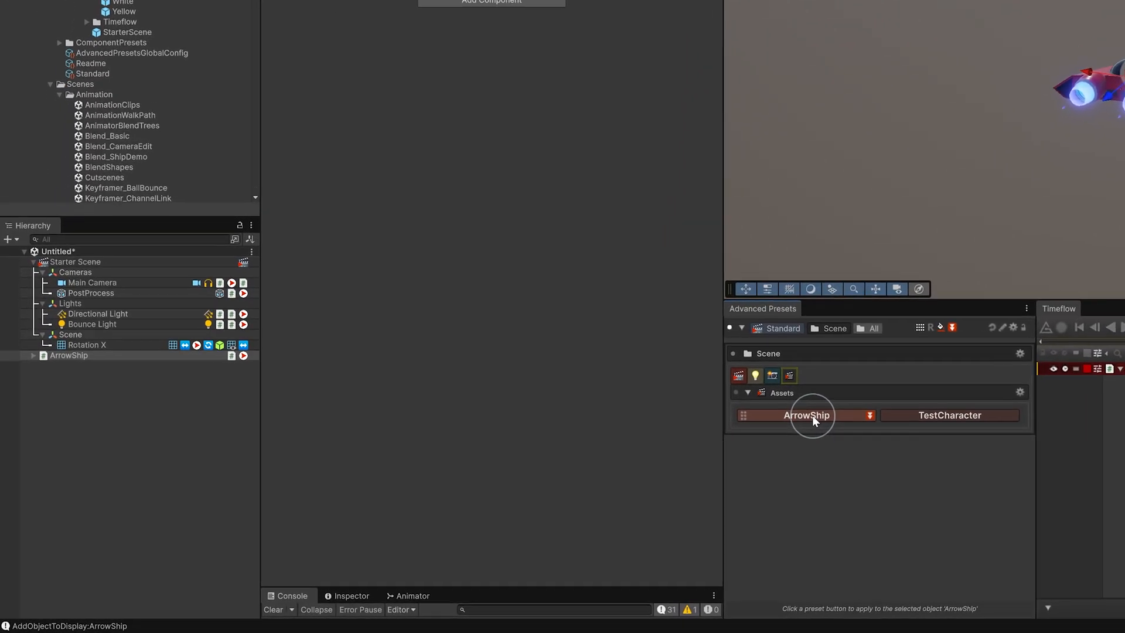
drag(814, 414, 134, 406)
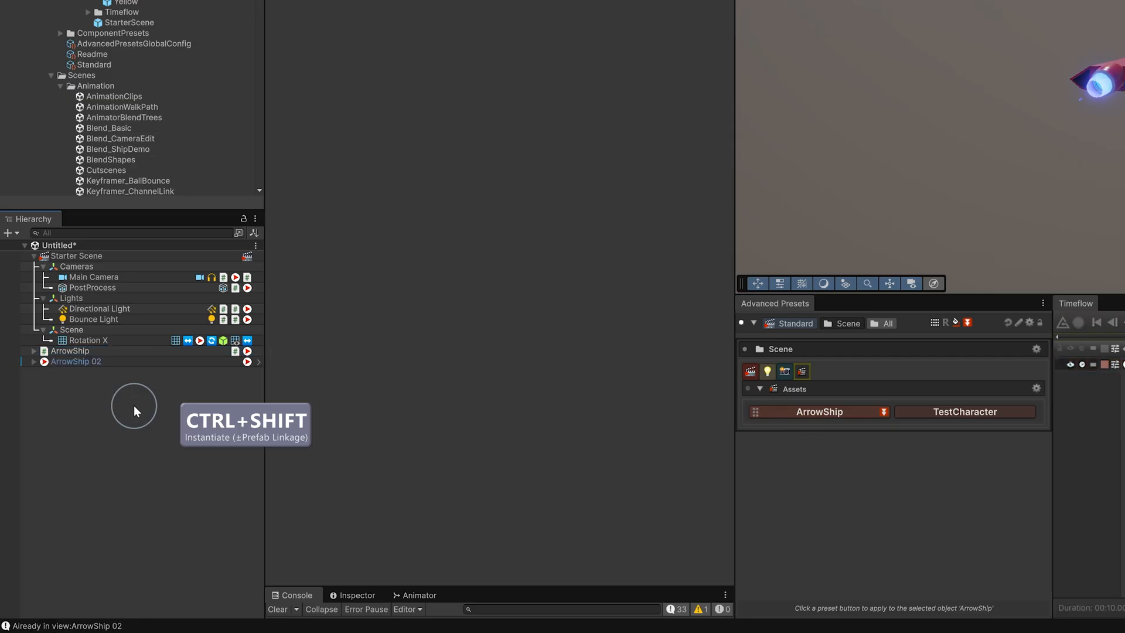
Step: Replace the Rotation X object in the timeline with the TestCharacter preset
click(88, 341)
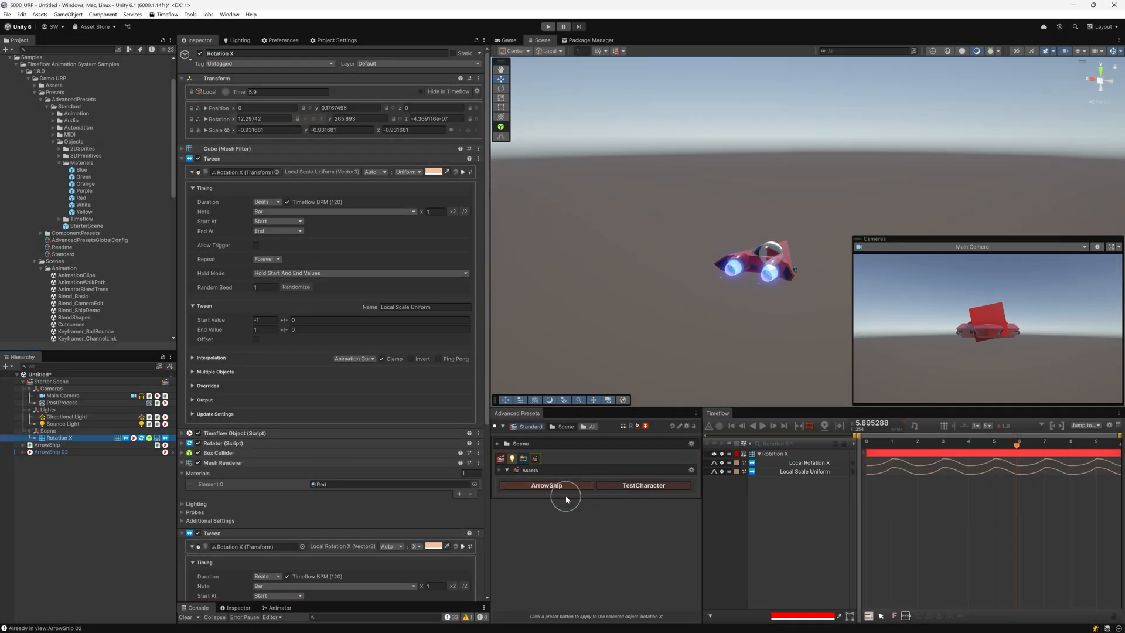
click(774, 455)
drag(627, 488, 778, 456)
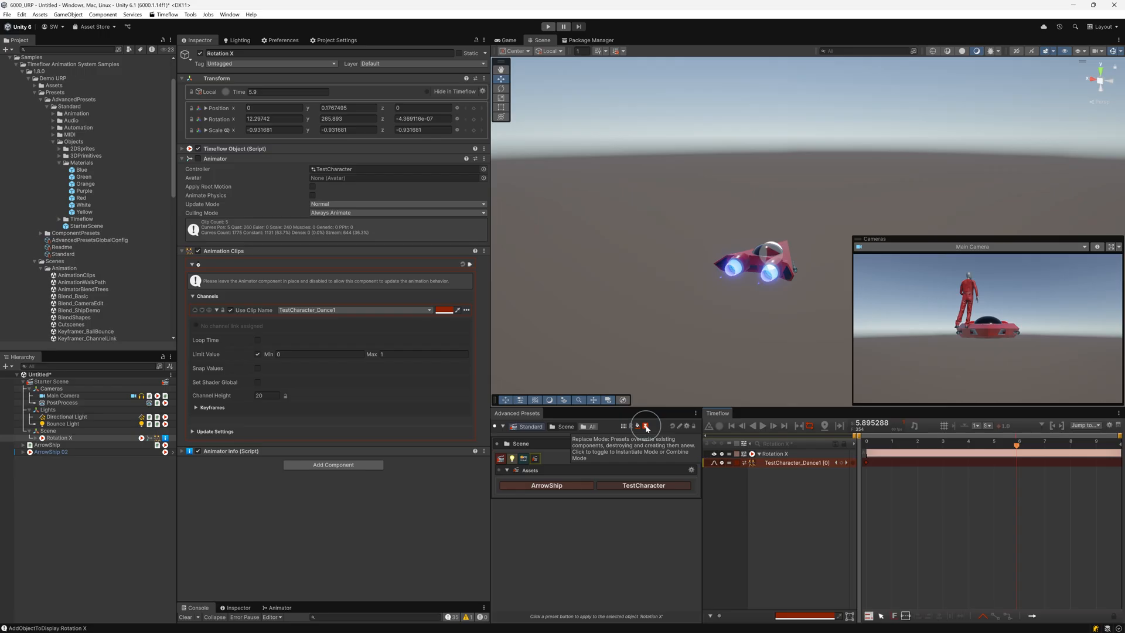
Step: Switch the presets to Instantiate mode and add a new ArrowShip to the timeline
click(646, 427)
key(ctrl)
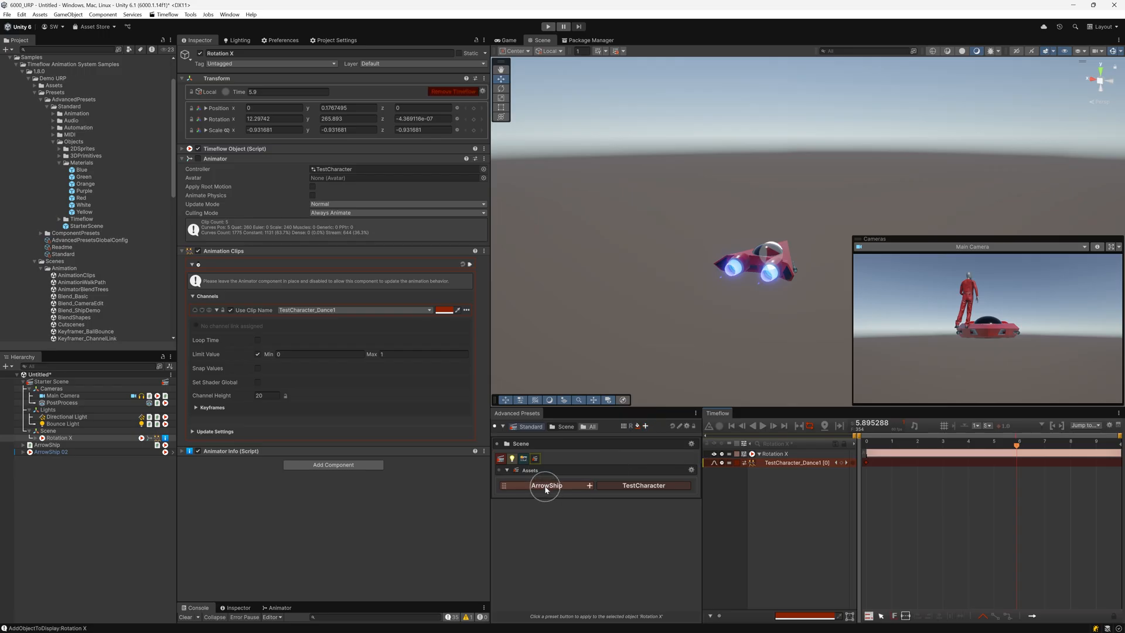
drag(572, 488, 774, 516)
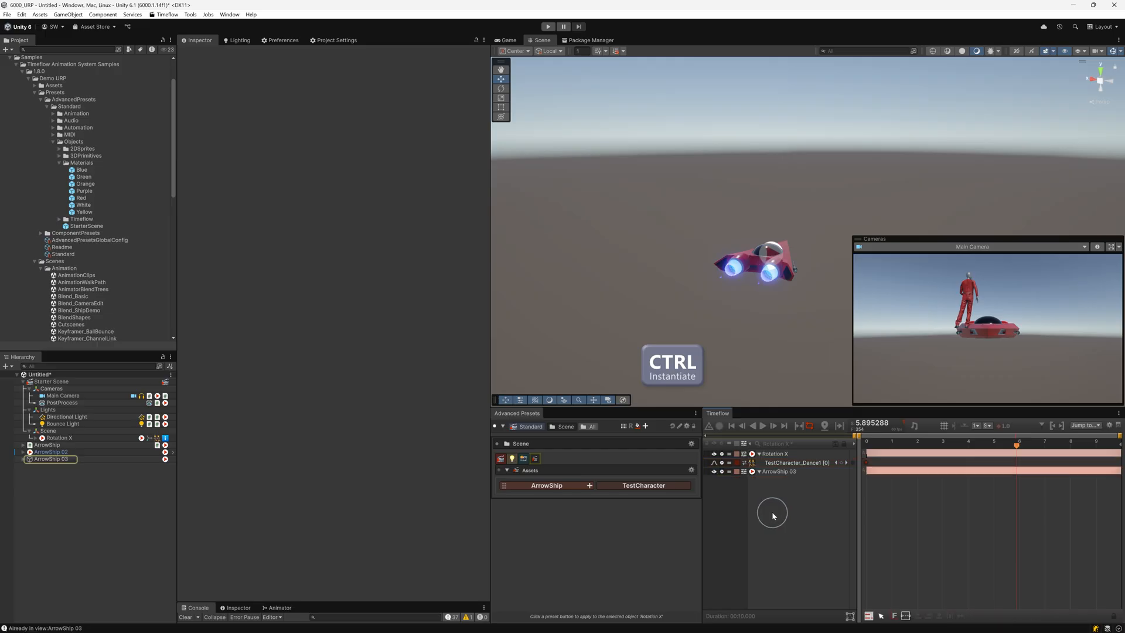
Step: Select the new ArrowShip in the timeline and preview the Replace and Combine preset modes on it
click(771, 474)
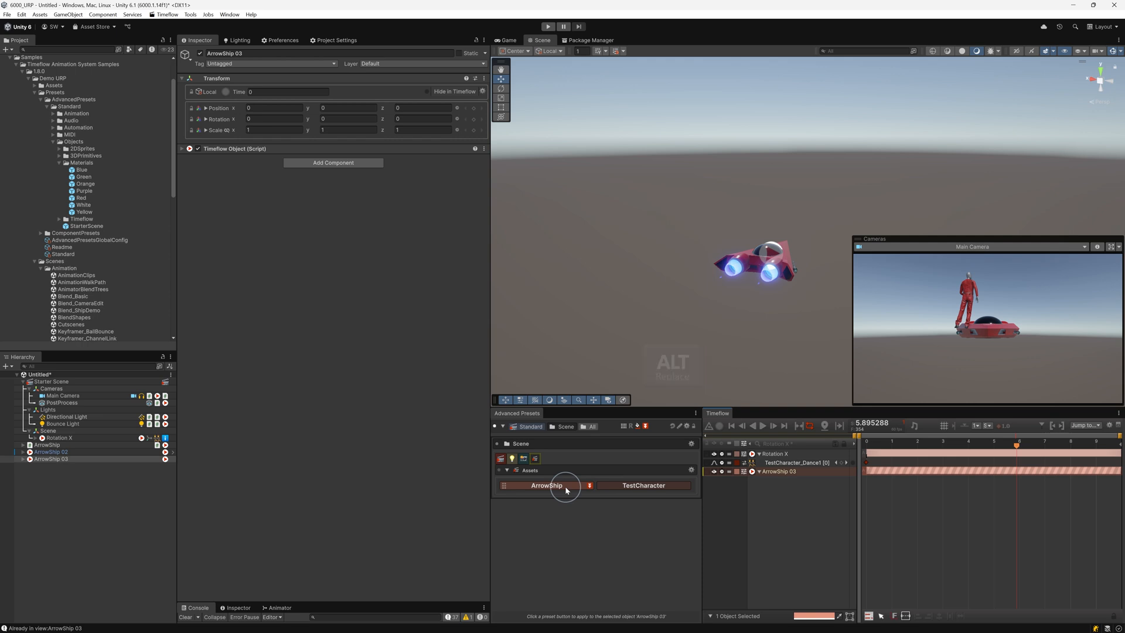
key(alt)
key(shift)
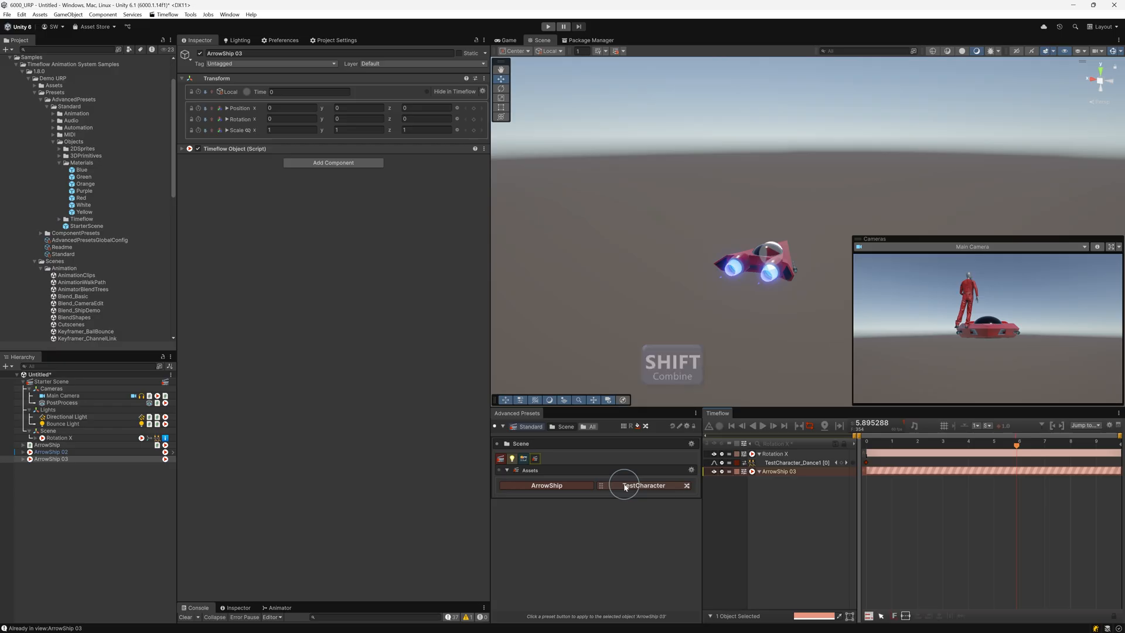
click(748, 484)
click(768, 473)
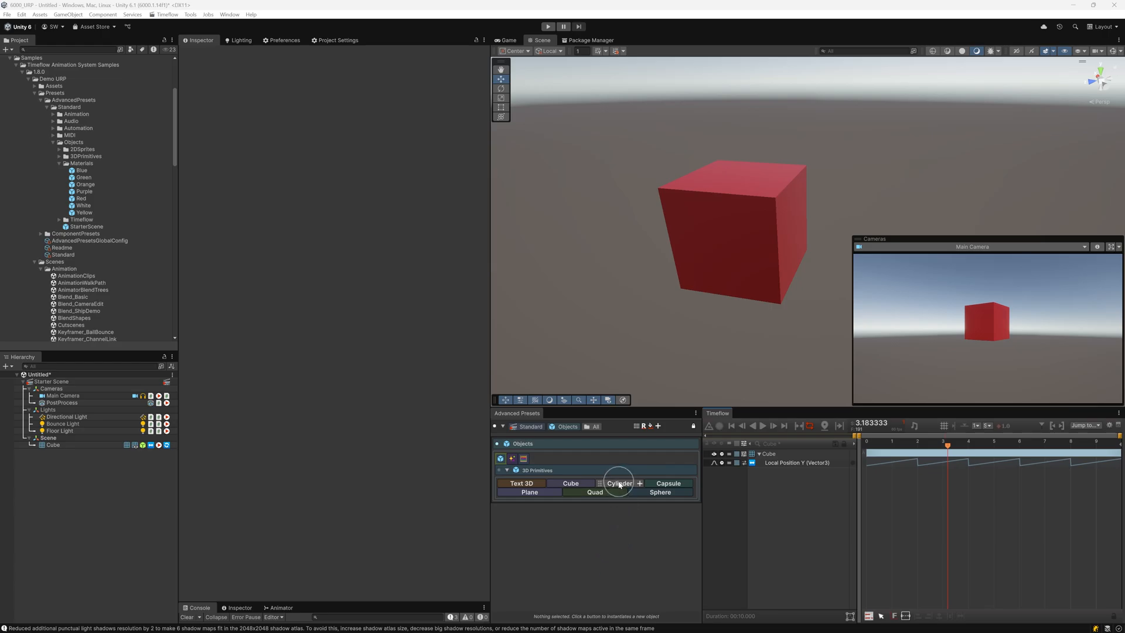
Step: Add a Cylinder from the 3D Primitives presets to the timeline and replace it with a Capsule
drag(620, 484, 801, 499)
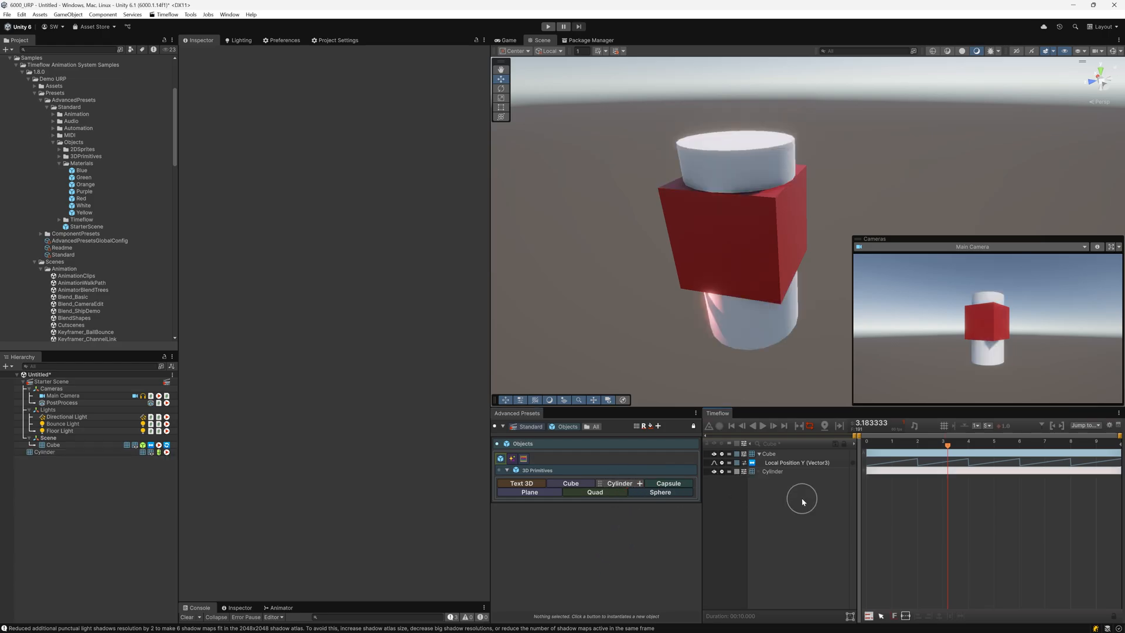
click(776, 474)
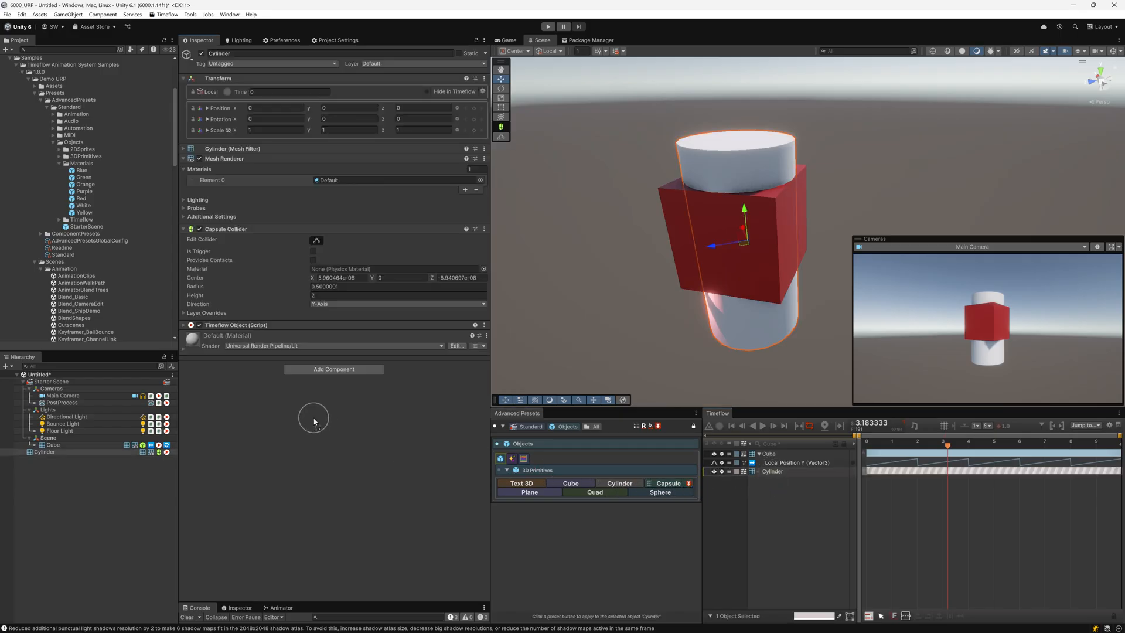
drag(314, 419, 313, 418)
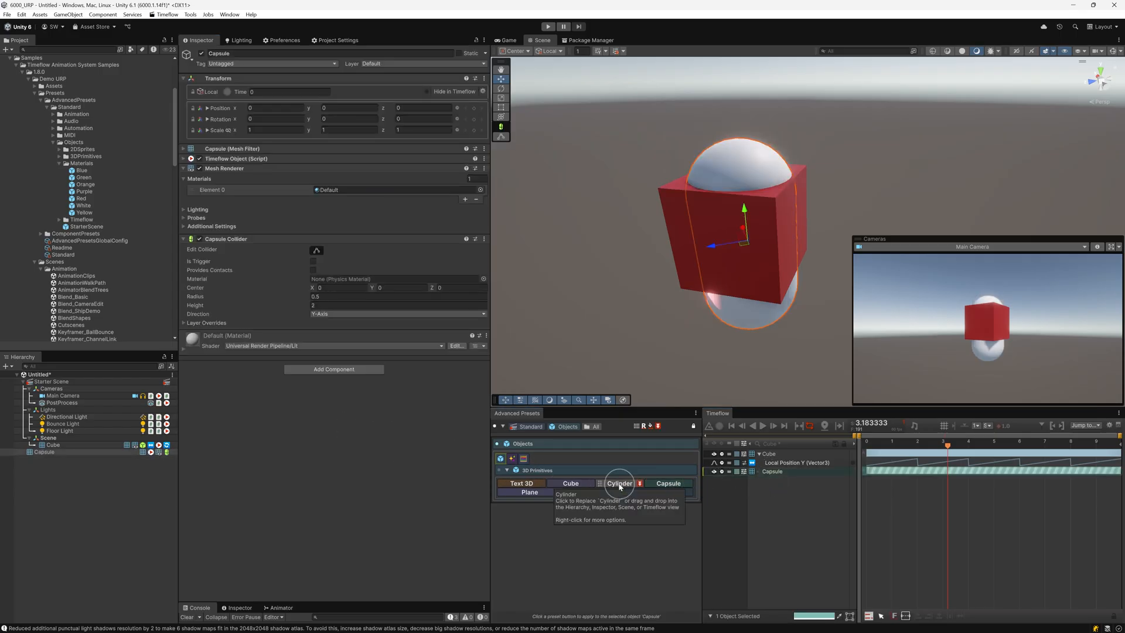
click(47, 451)
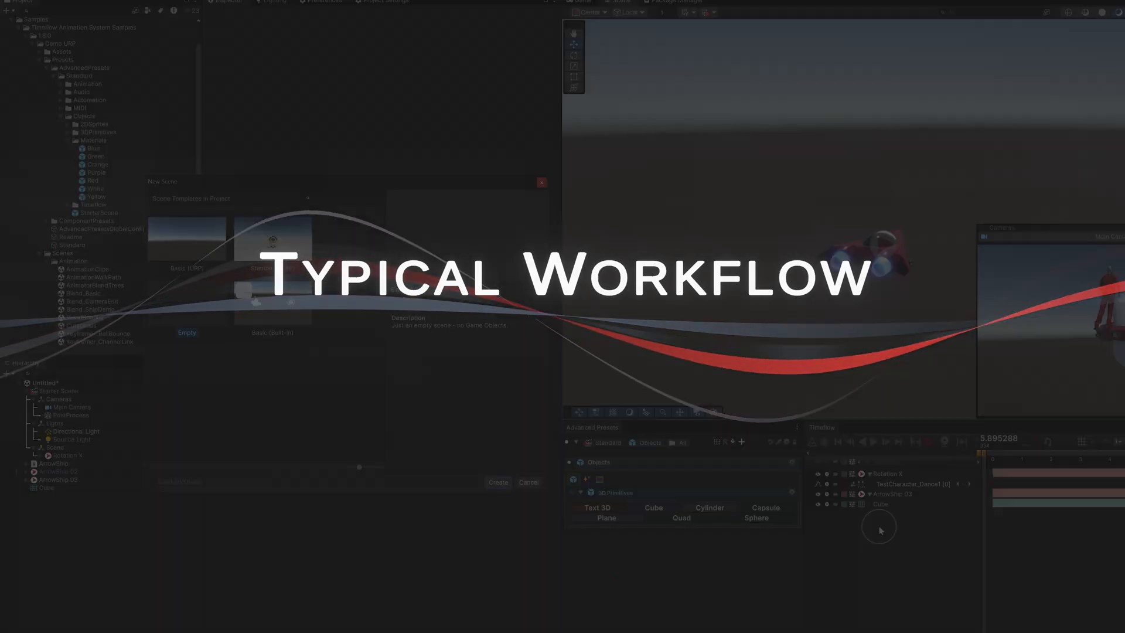
Step: Create a new scene from the Empty scene template
click(338, 371)
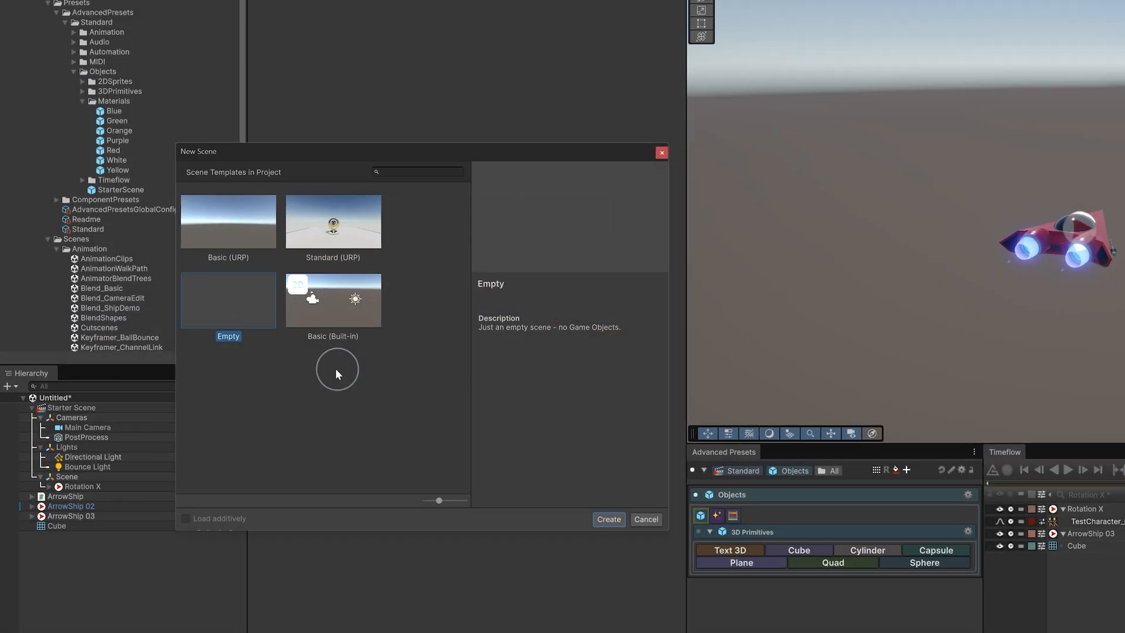
click(233, 314)
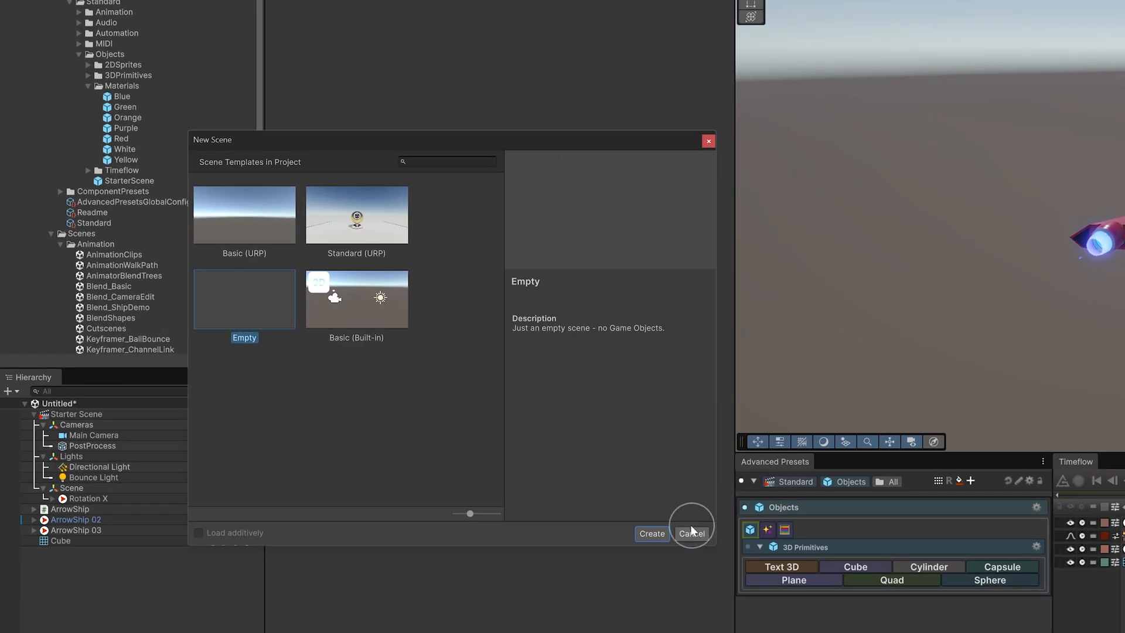
click(651, 534)
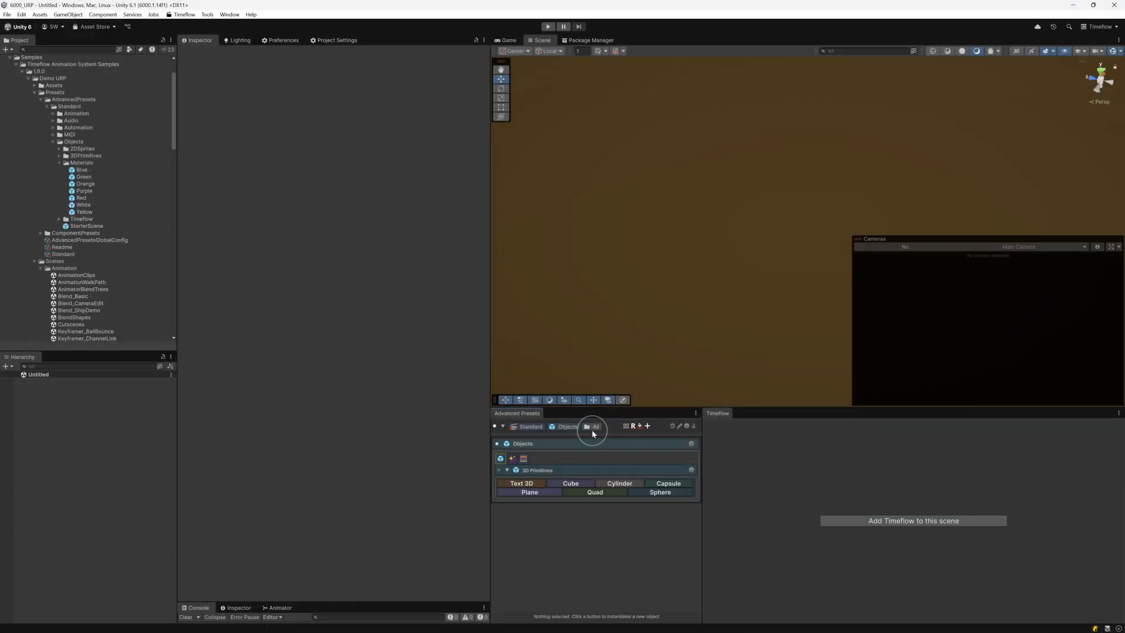
Step: Show the Scene category of the presets and instantiate the Starter Scene preset in the empty scene
click(568, 427)
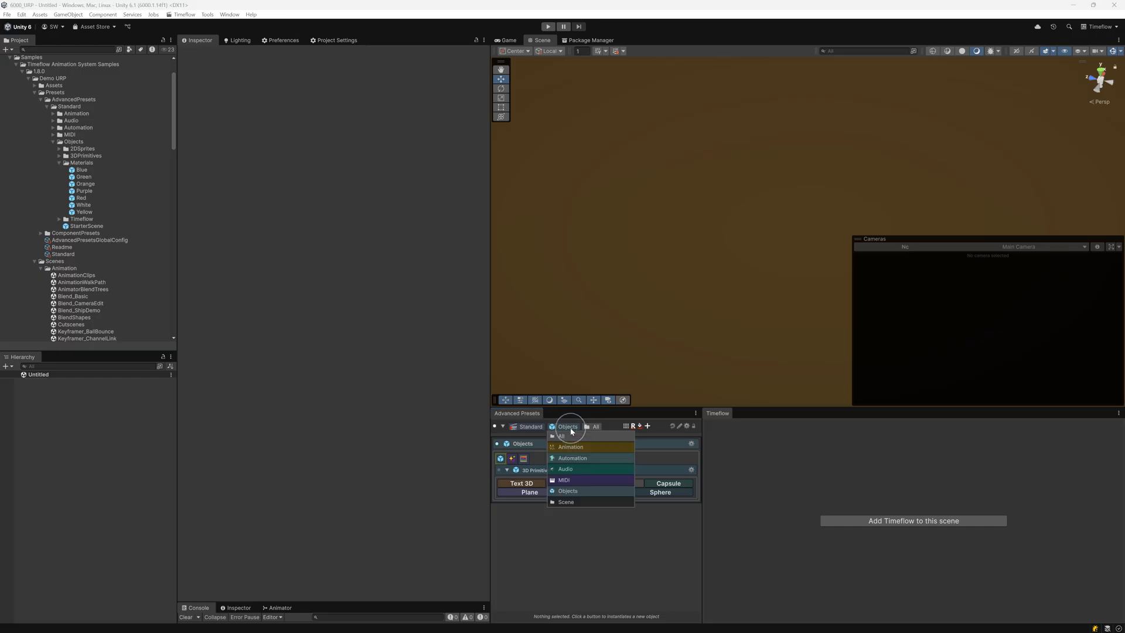
click(566, 503)
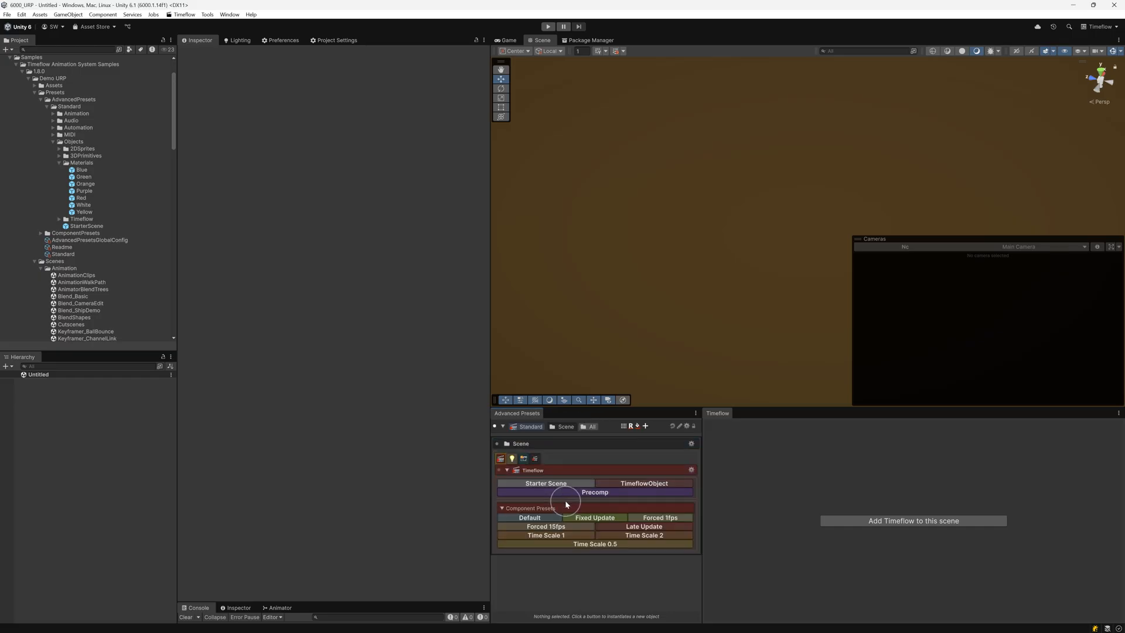
click(545, 484)
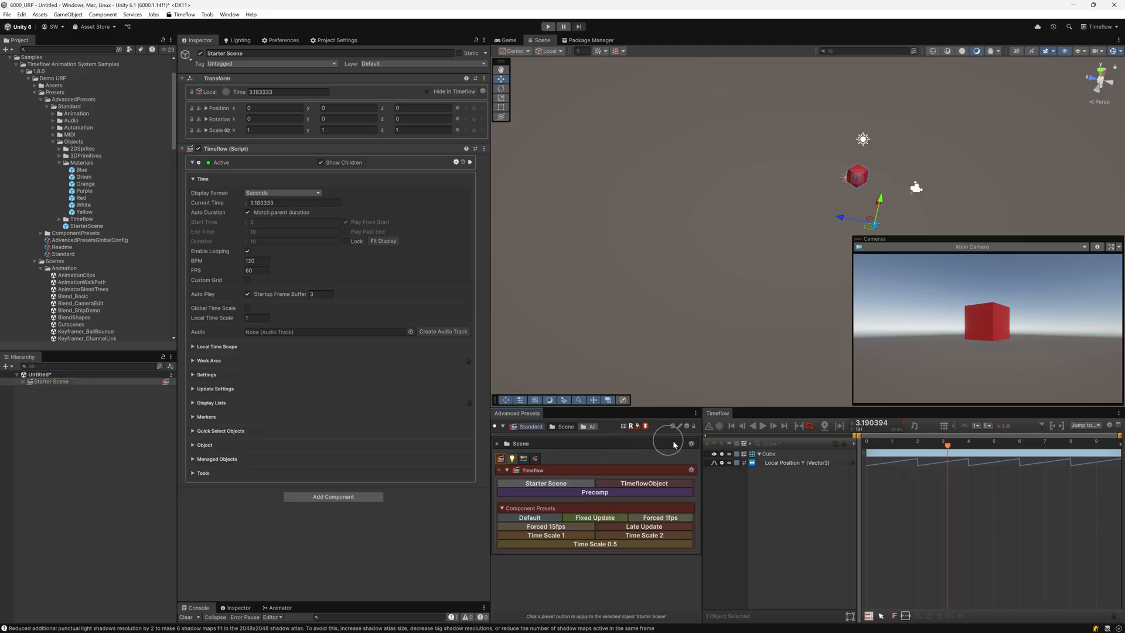
Step: Replace the Cube in the timeline with the ArrowShip preset from the Scene category's Assets group
click(768, 455)
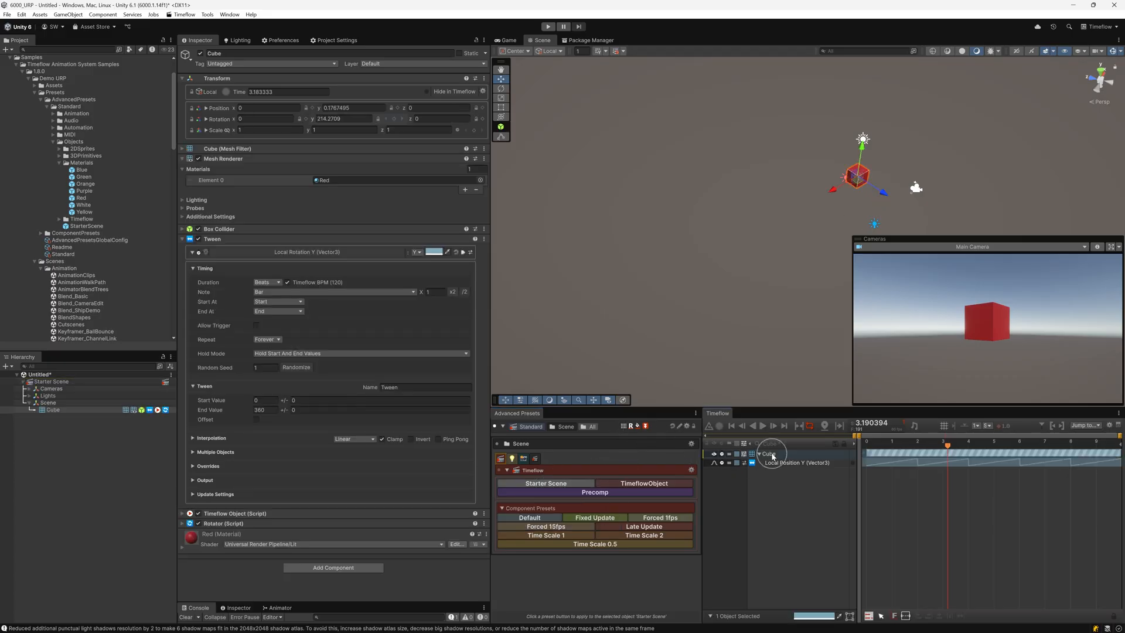
click(536, 458)
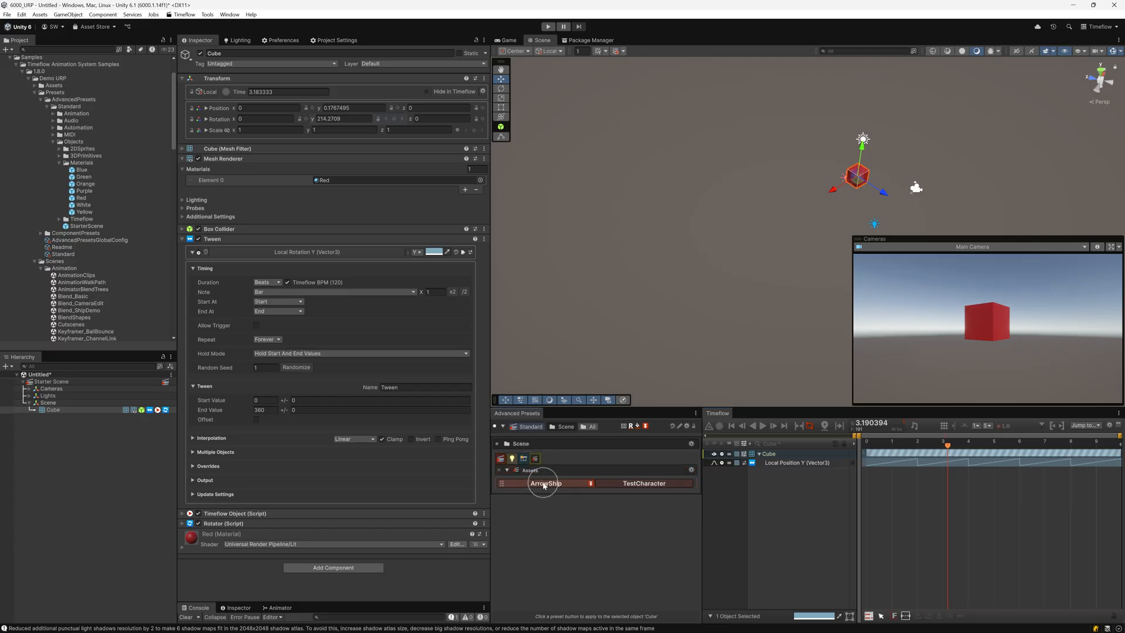
drag(770, 456, 767, 456)
click(767, 456)
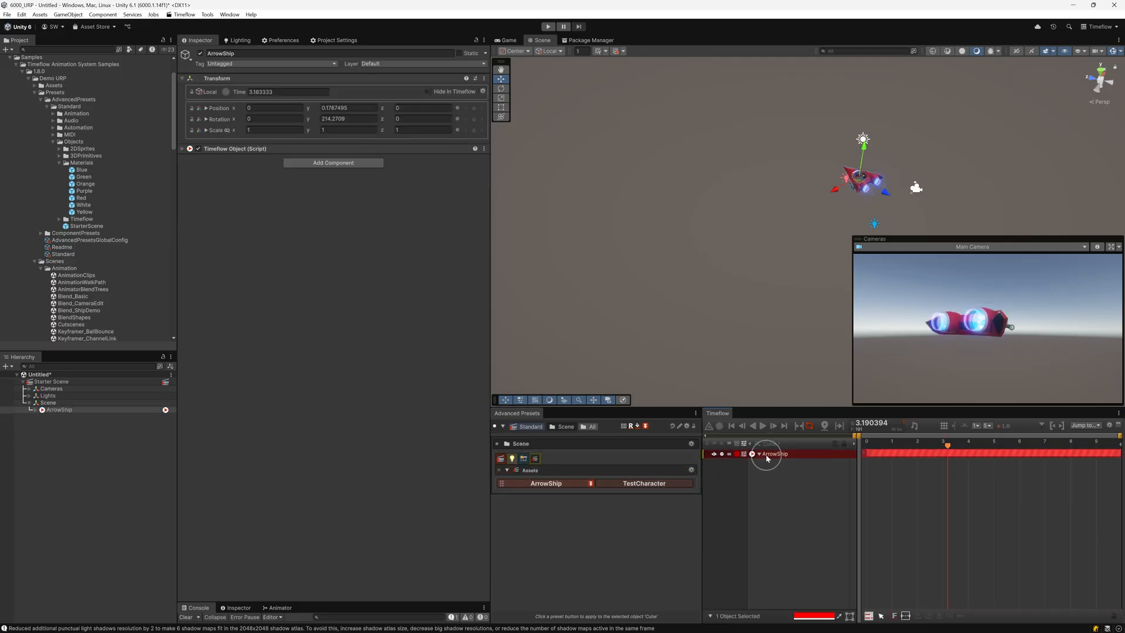
Step: Group the ArrowShip in the timeline and expand the new group and its ship in the Hierarchy
key(ctrl+g)
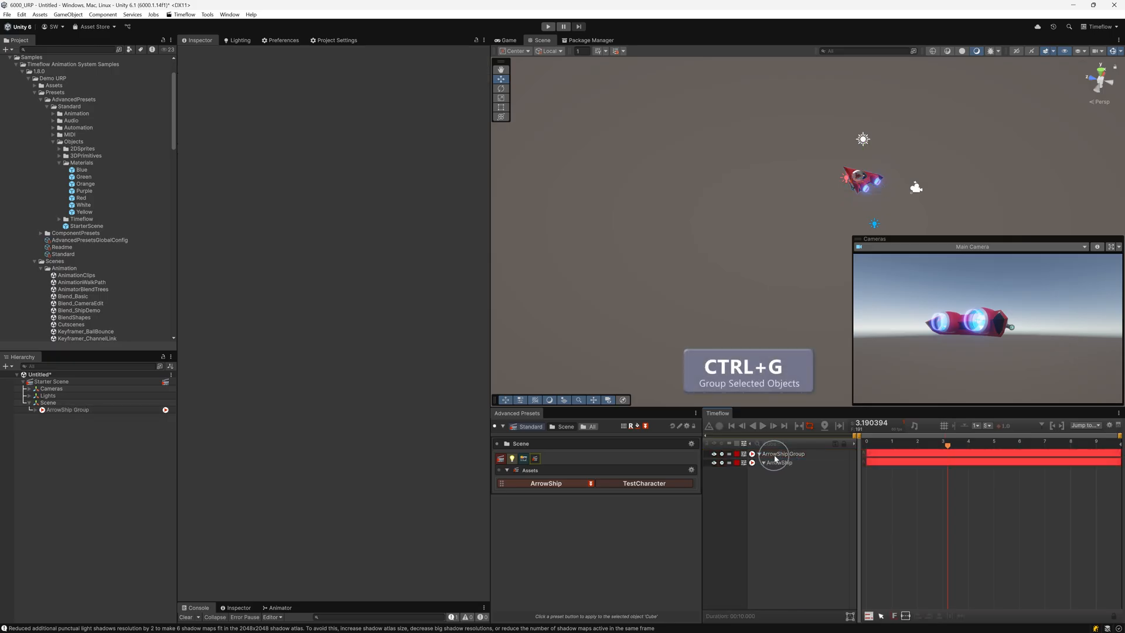
click(811, 454)
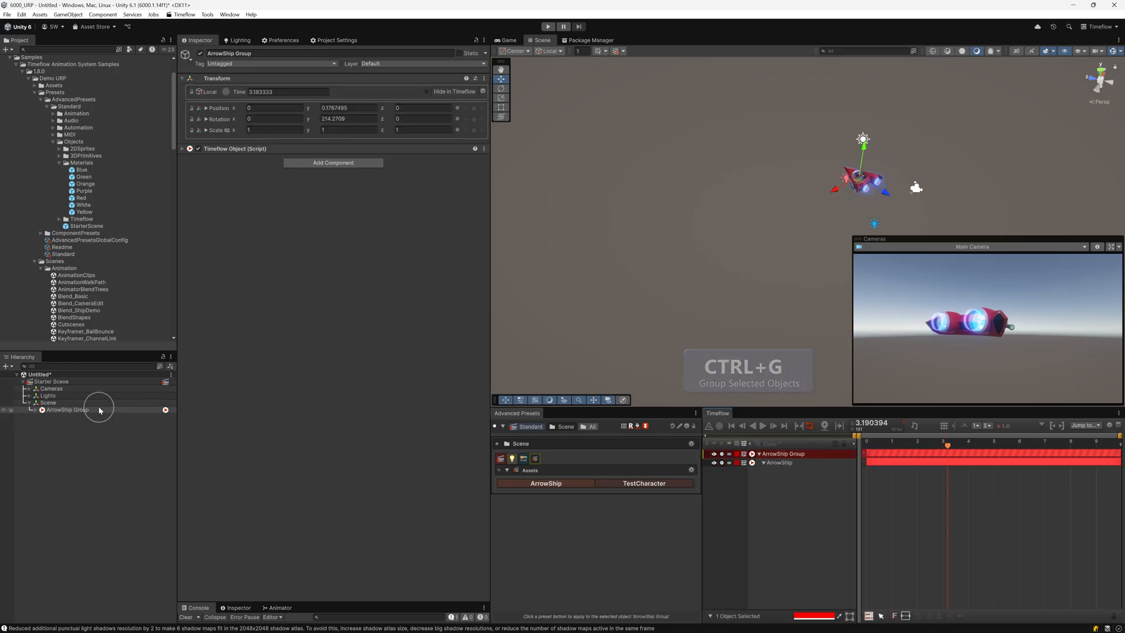
click(35, 409)
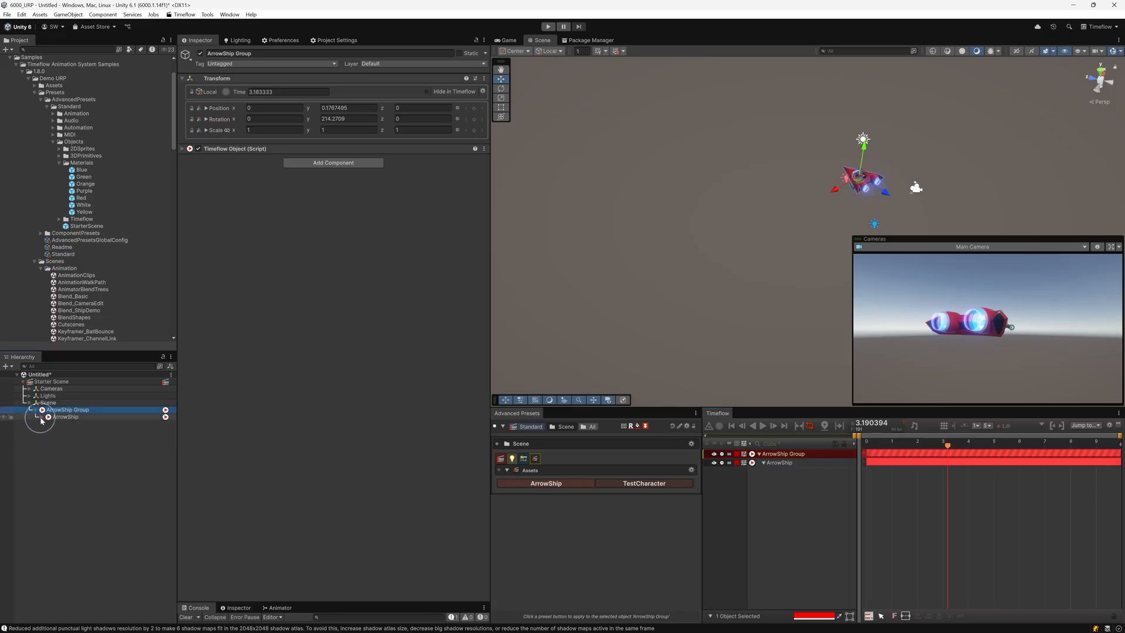
click(42, 417)
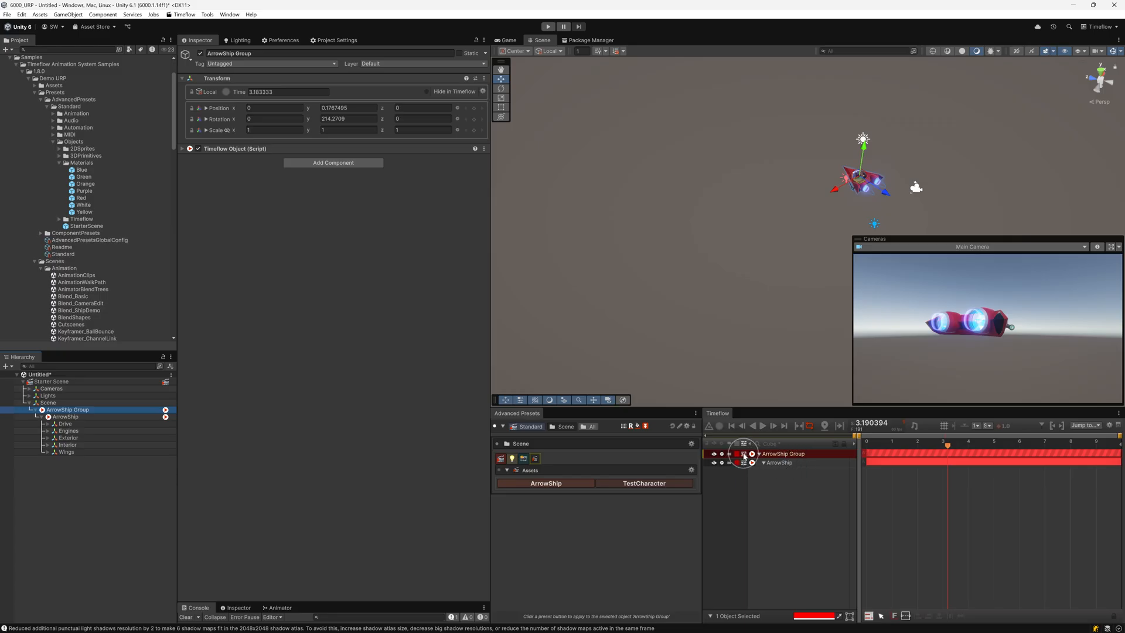
Step: Open the presets popup for the ArrowShip Group and apply the Ellipse Flyby preset
click(744, 455)
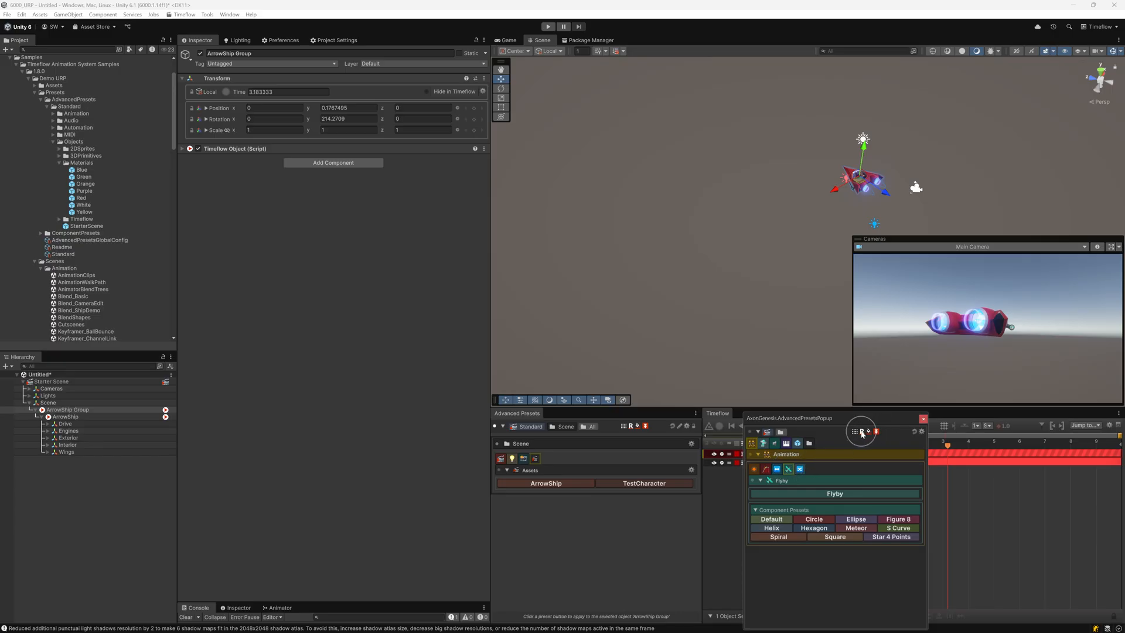
click(858, 520)
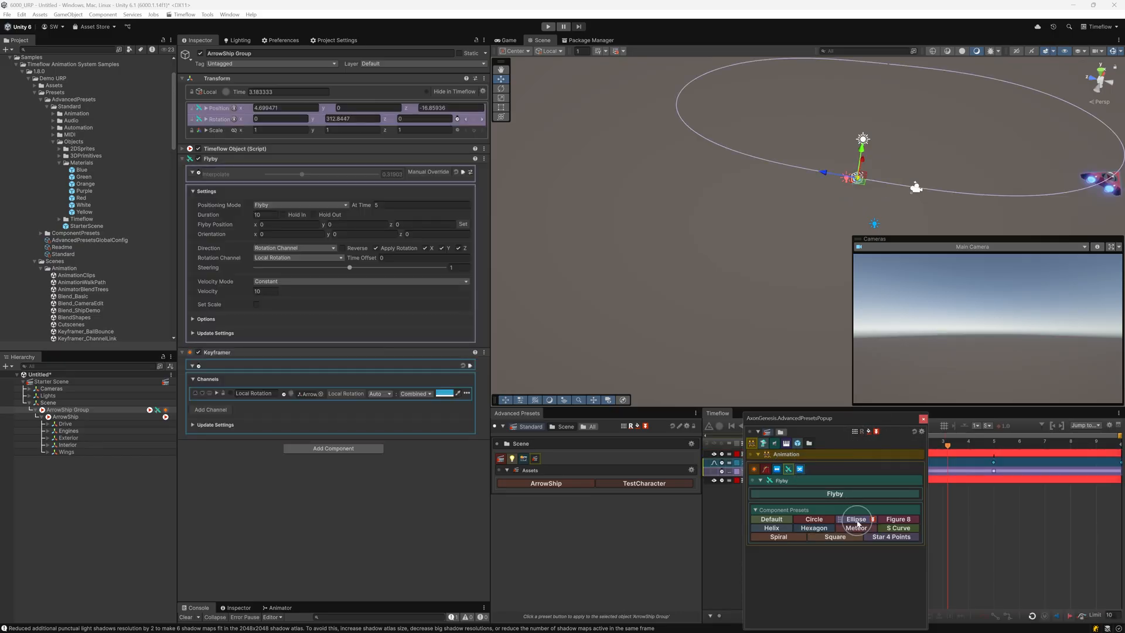
Step: Try the Circle, S Curve, Star 4 Points, Square, Spiral and Helix Flyby presets on the ArrowShip Group
click(814, 520)
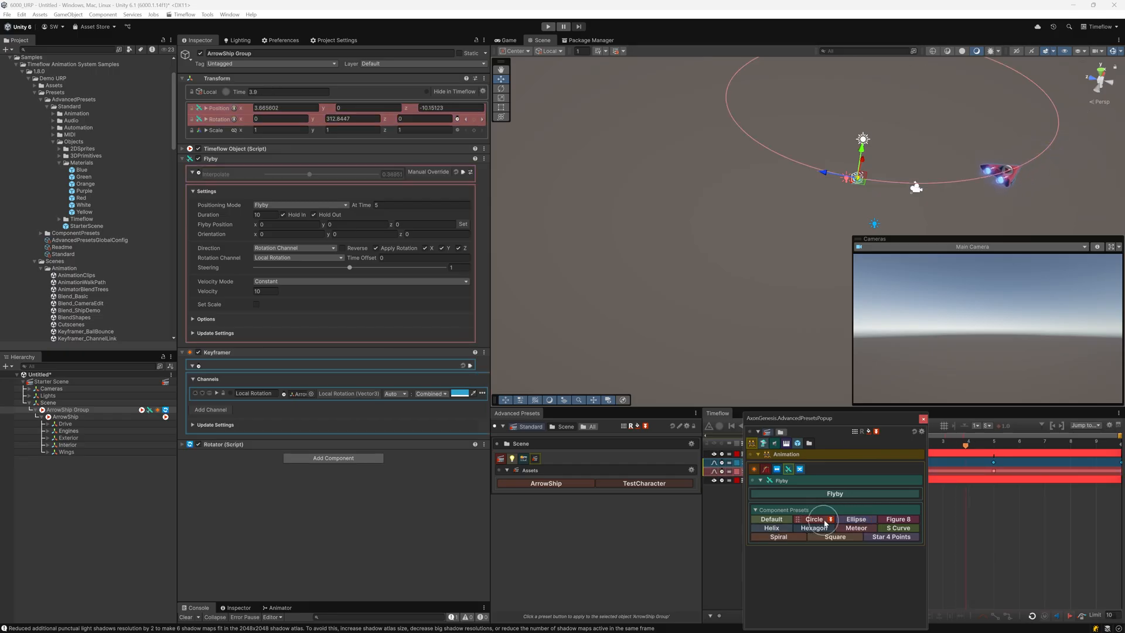
click(900, 529)
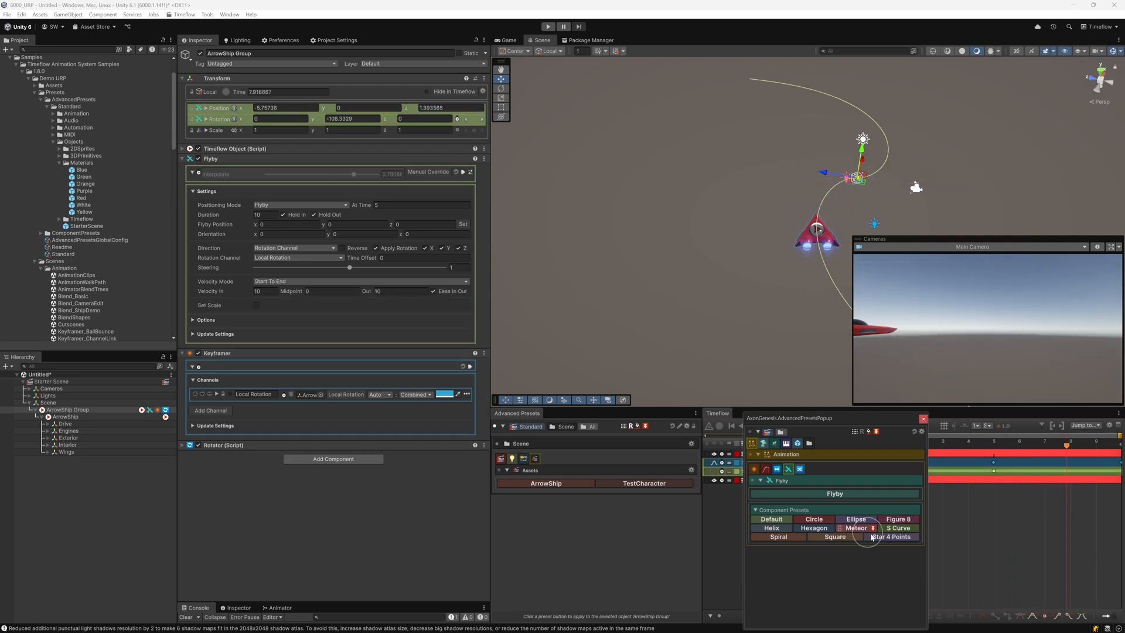
click(889, 537)
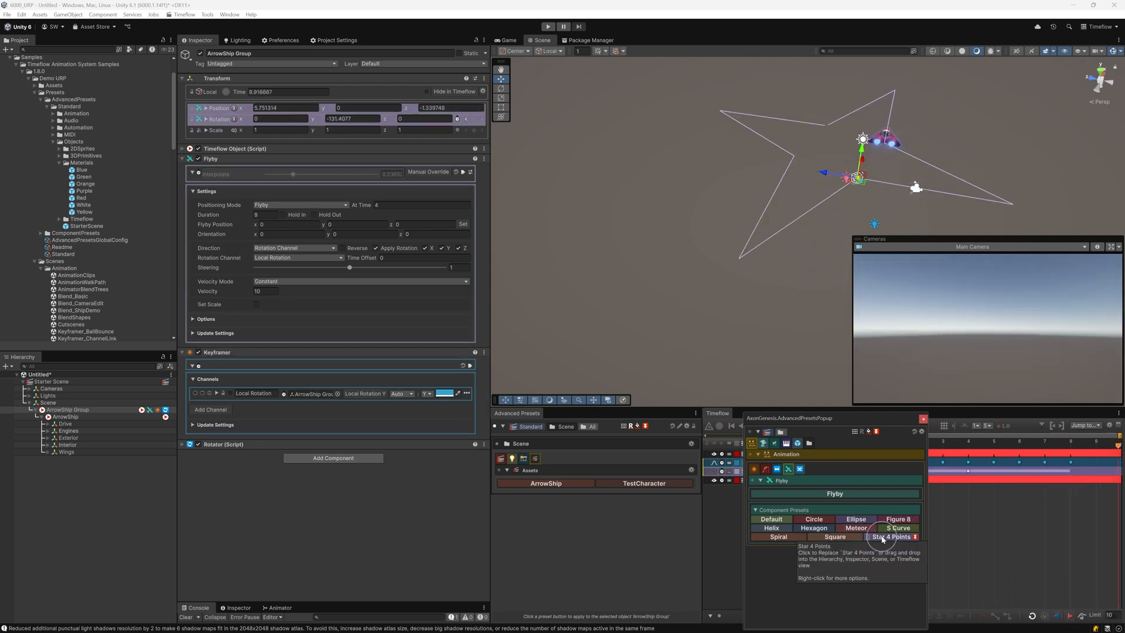
click(830, 538)
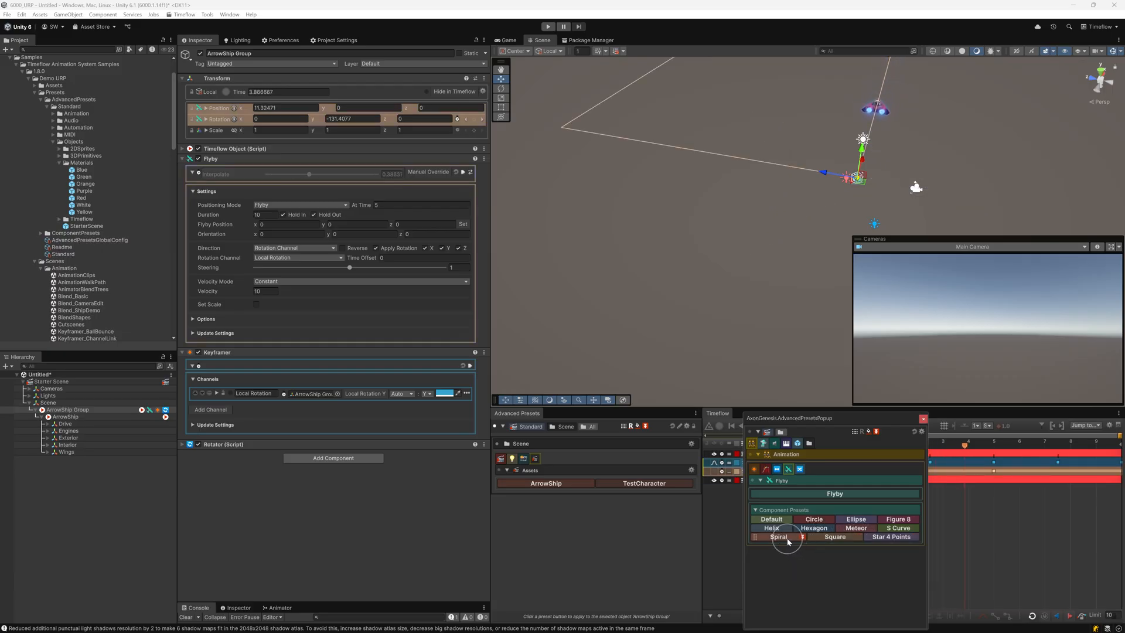
click(786, 538)
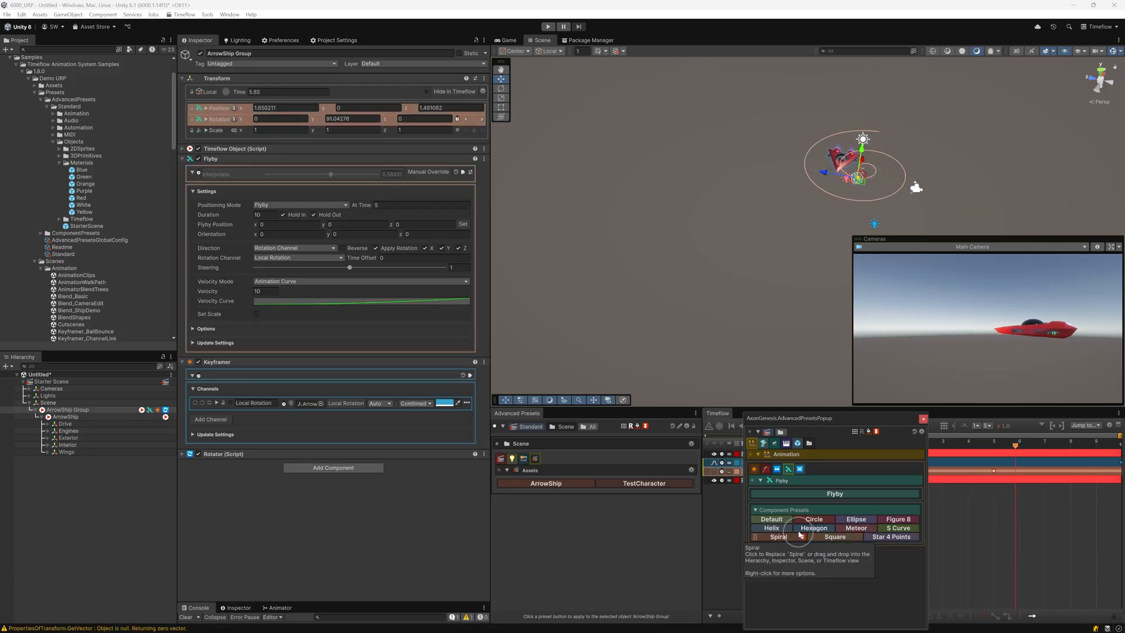
click(775, 529)
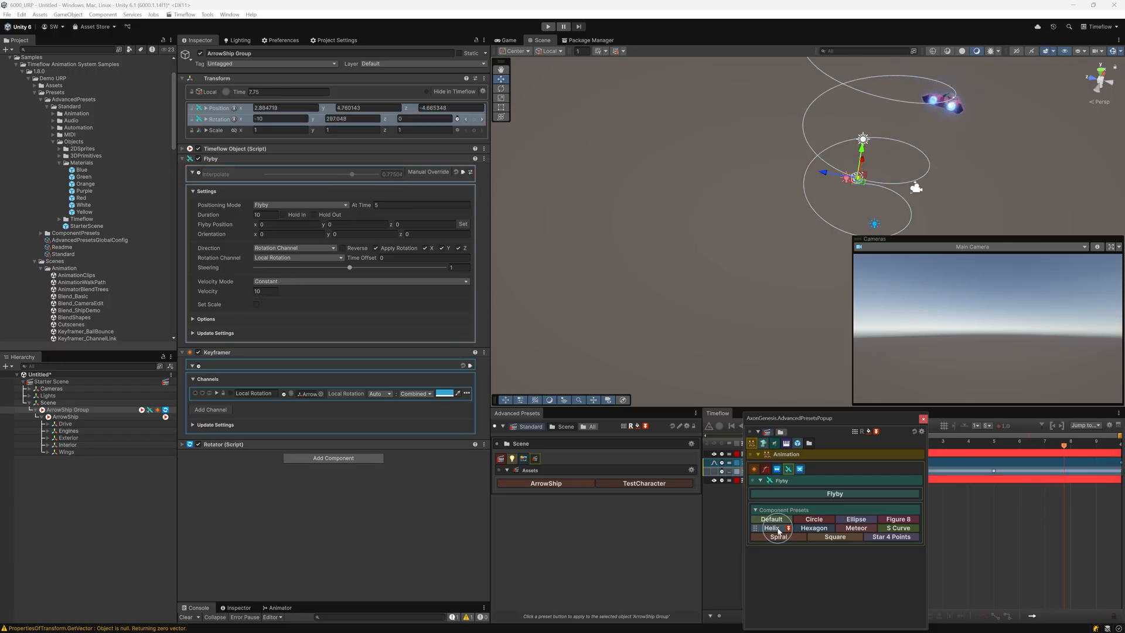
Step: Apply the Figure 8 Flyby preset to the ArrowShip Group and close the presets popup
click(899, 520)
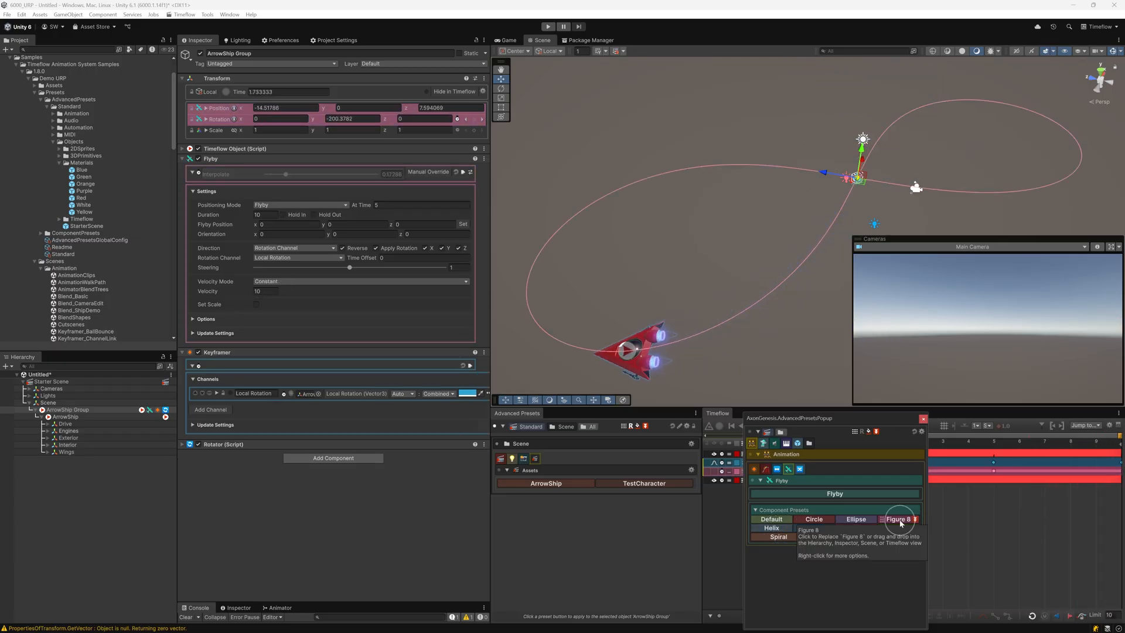
click(924, 420)
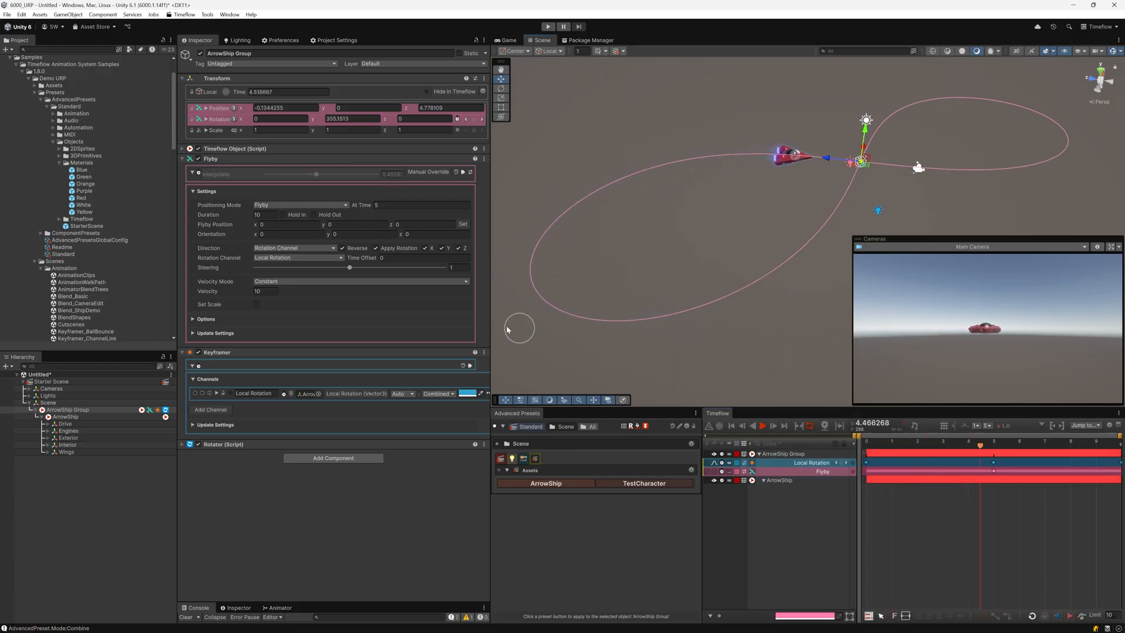
mouse_move(248, 293)
mouse_down()
mouse_move(136, 289)
mouse_move(365, 295)
mouse_move(251, 291)
mouse_up()
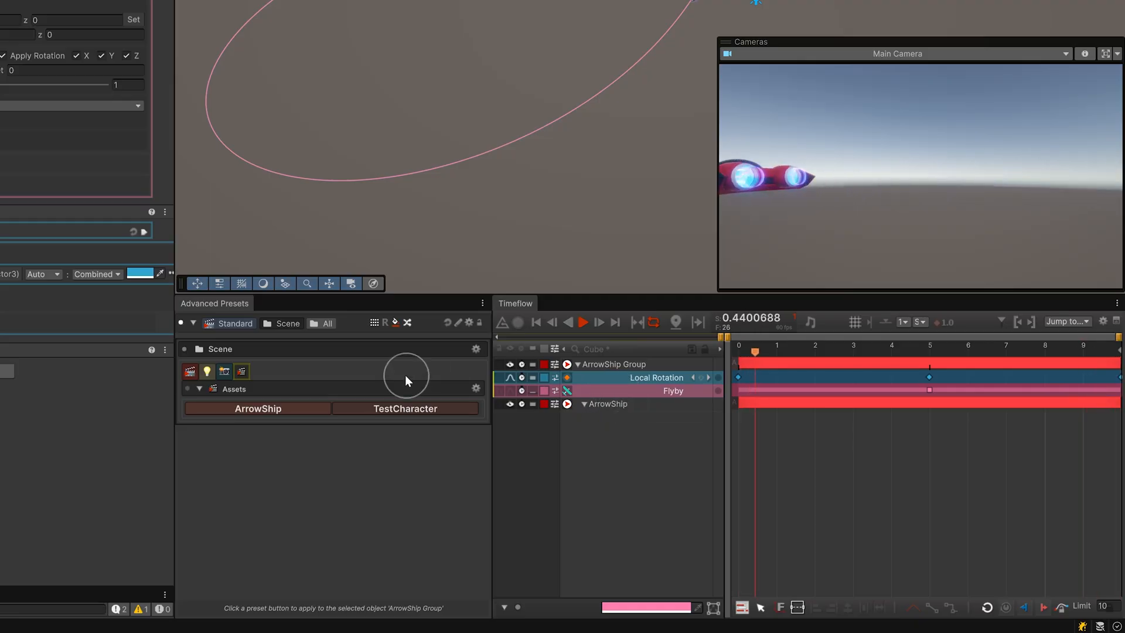
Step: Switch the Advanced Presets from the Scene folder to the Automation folder and show its Auto Bank group
click(284, 323)
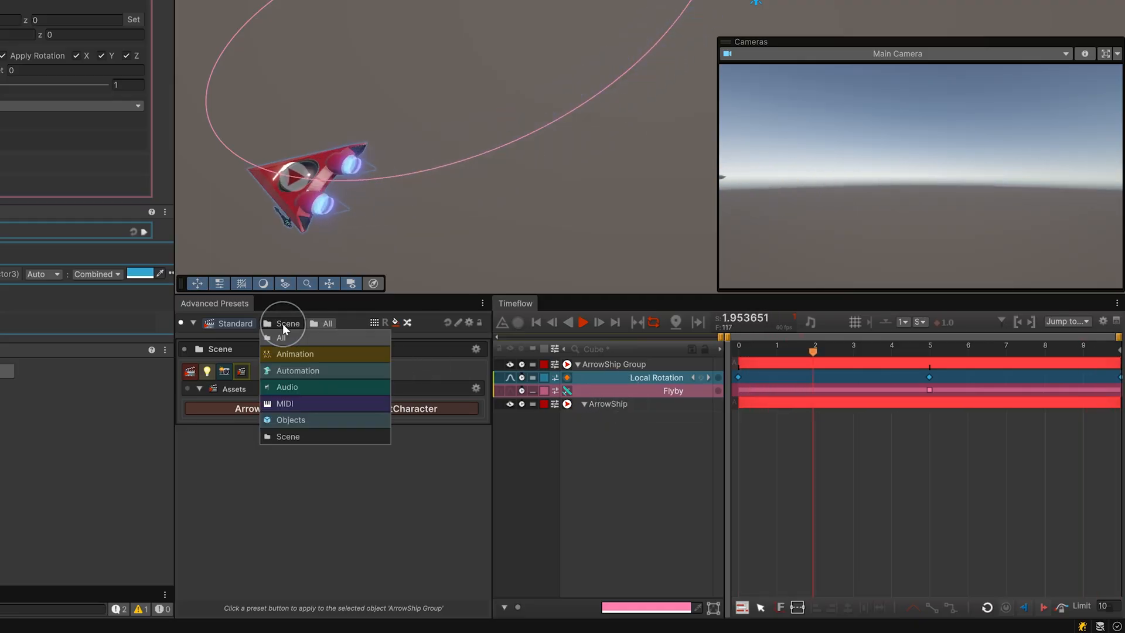
click(293, 356)
click(223, 372)
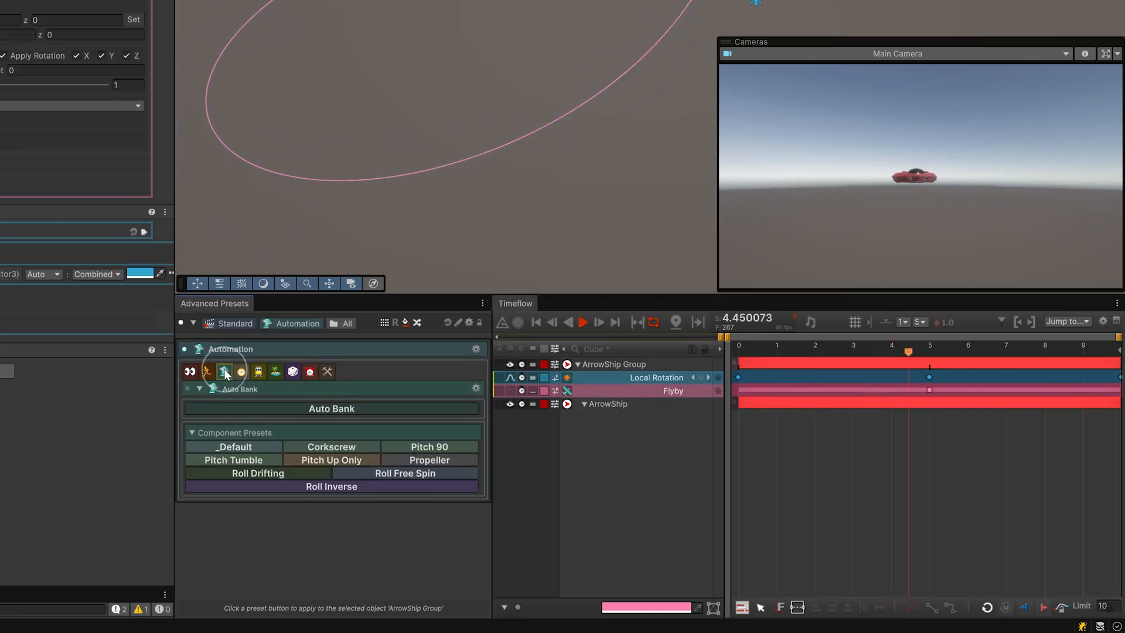
Step: Pause playback, instantiate the Auto Bank preset as the parent of the ArrowShip, and resume playback
click(620, 404)
key(space)
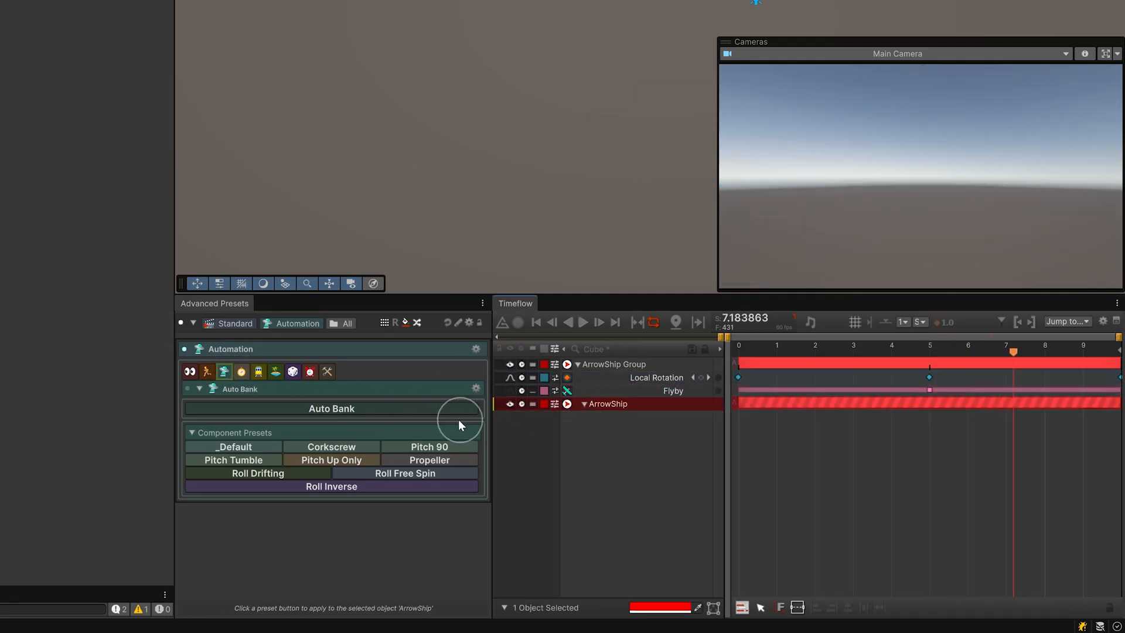
key(ctrl+alt)
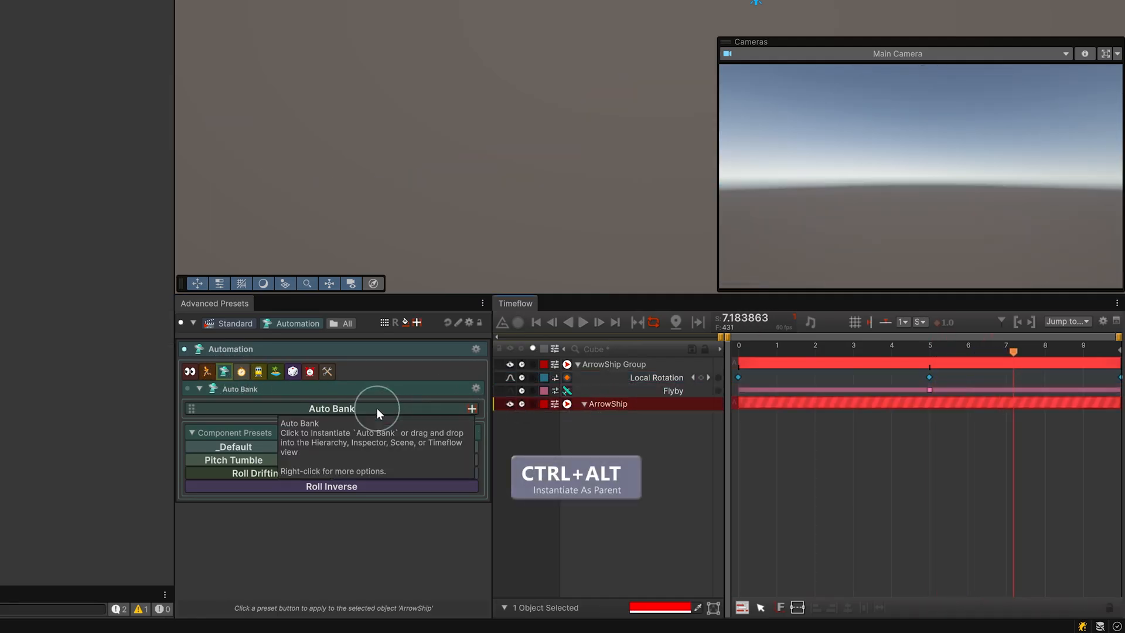
ctrl+alt+click(377, 408)
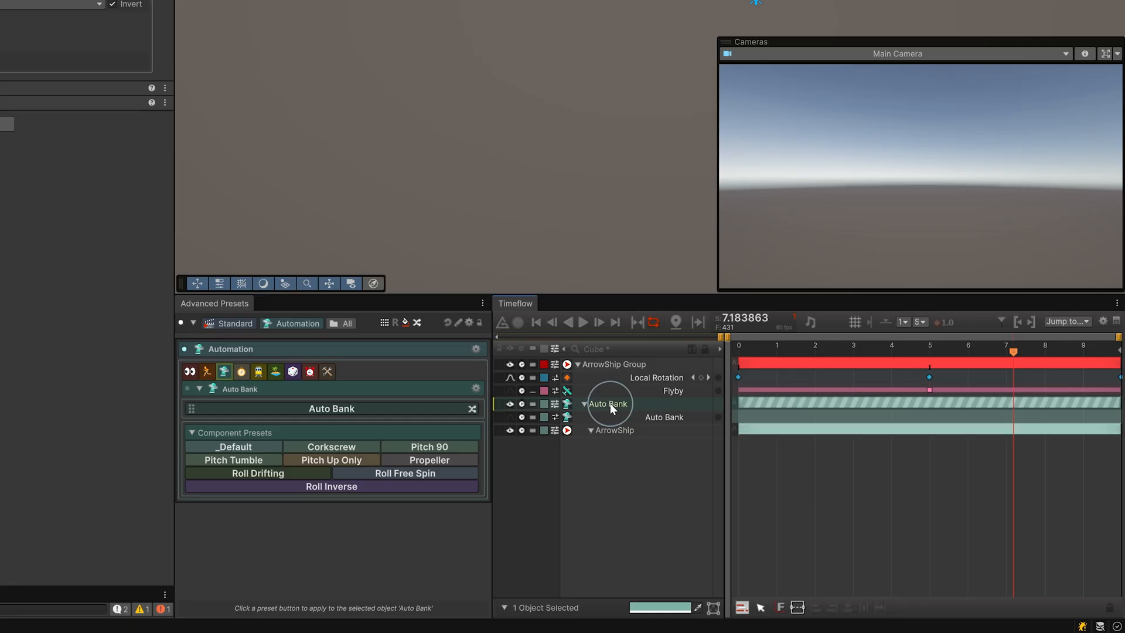
key(space)
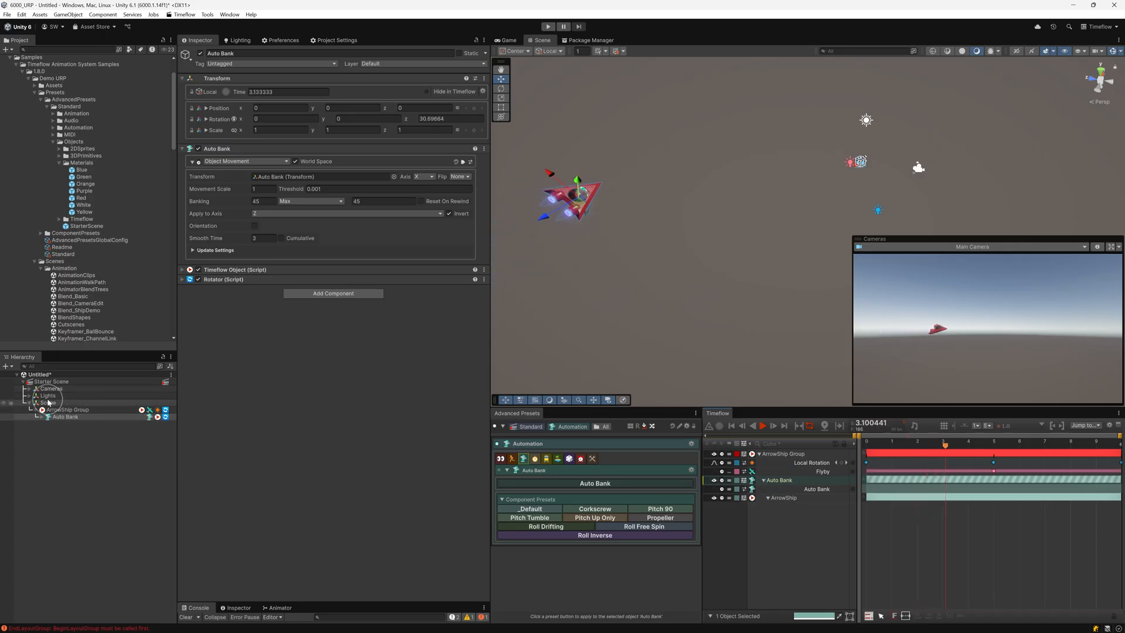
Step: Add the Main Camera from the Hierarchy's Cameras group to the Timeflow timeline, select it there, and switch to the Game view
click(29, 388)
click(52, 396)
drag(52, 395, 783, 518)
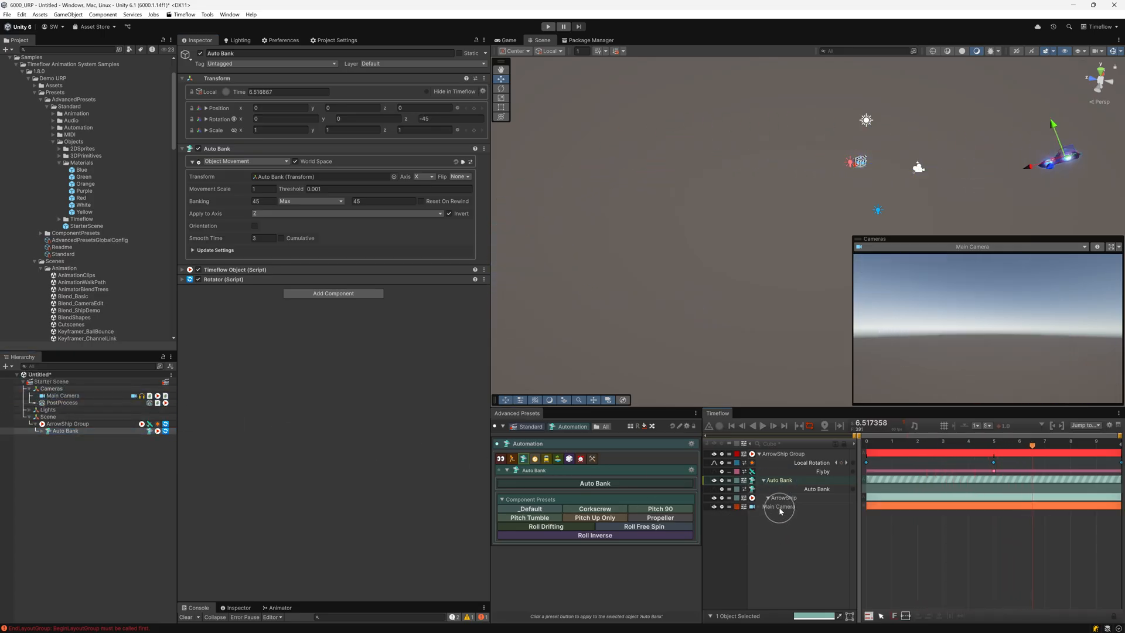
click(780, 509)
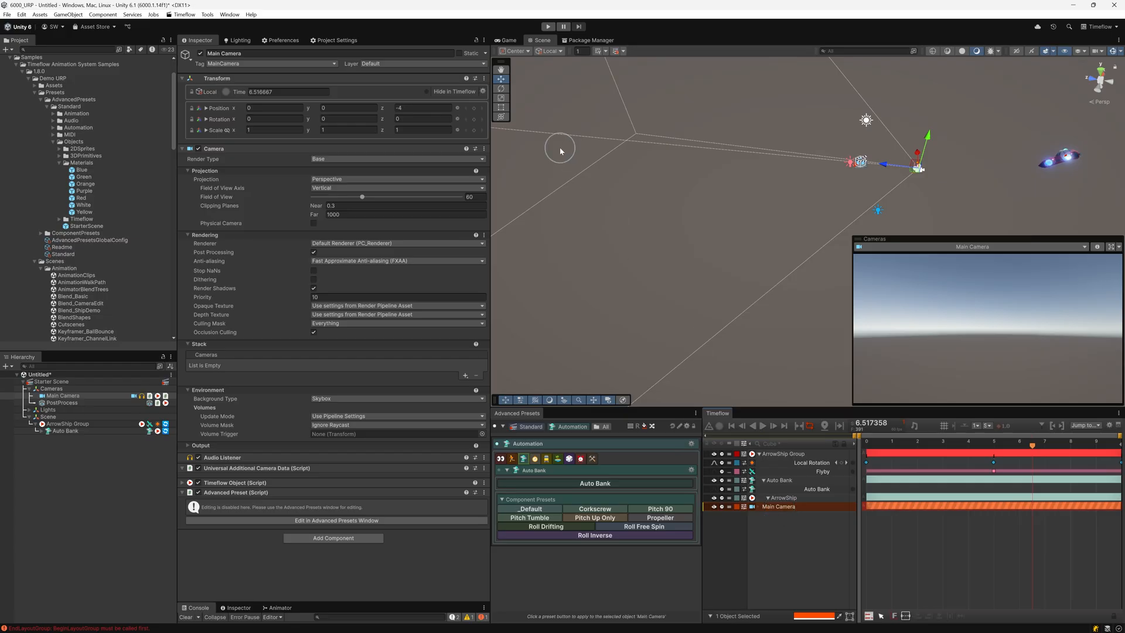
click(507, 42)
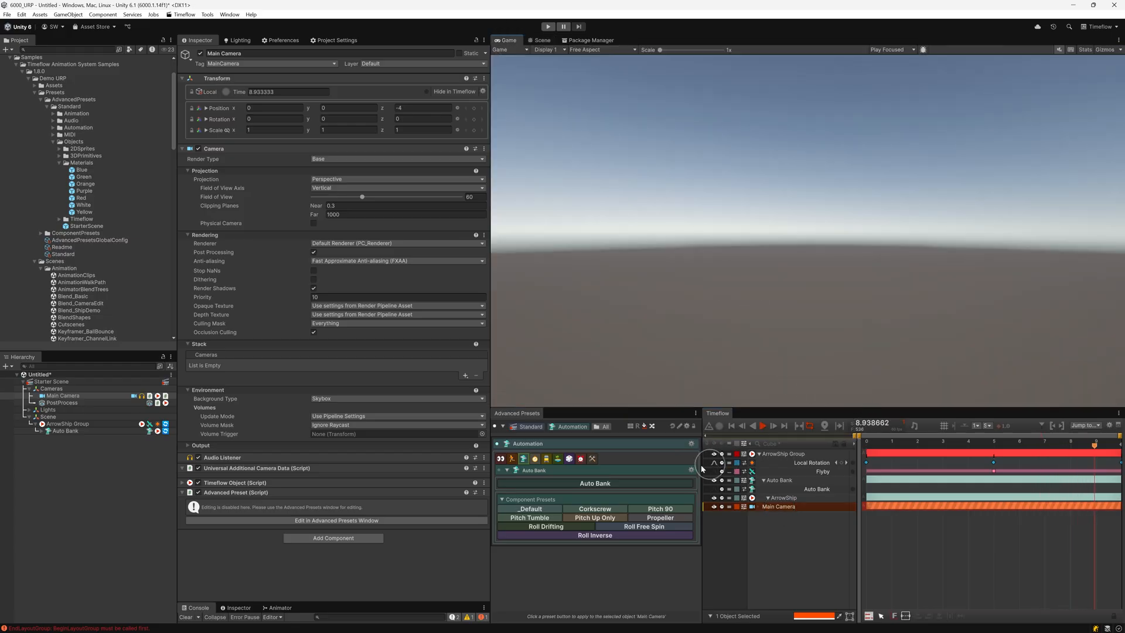
Step: Apply the Look At preset from the Automation folder's Look At group to the Main Camera
click(501, 458)
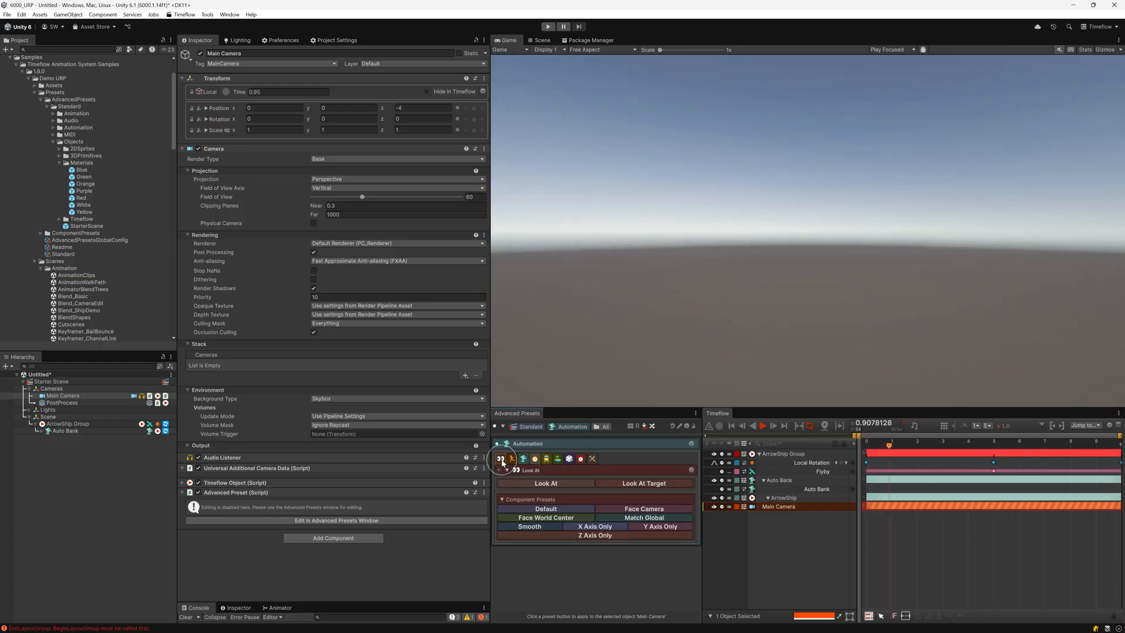
click(722, 505)
click(576, 484)
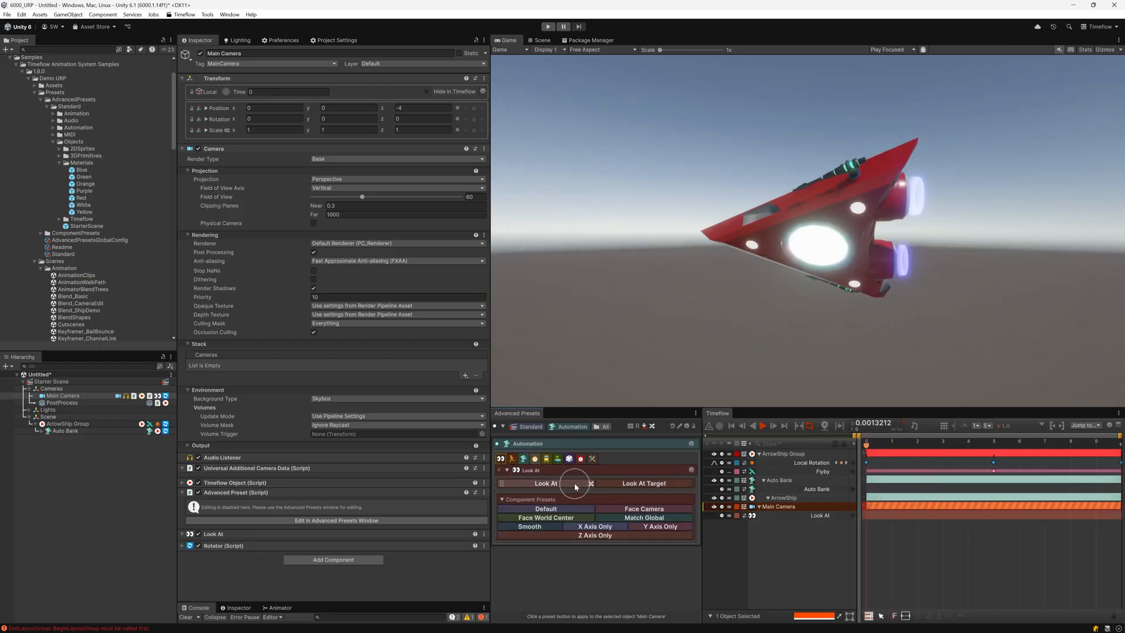
Step: Apply the Look At Target preset to the ArrowShip and select the Main Camera track again
click(821, 516)
click(799, 500)
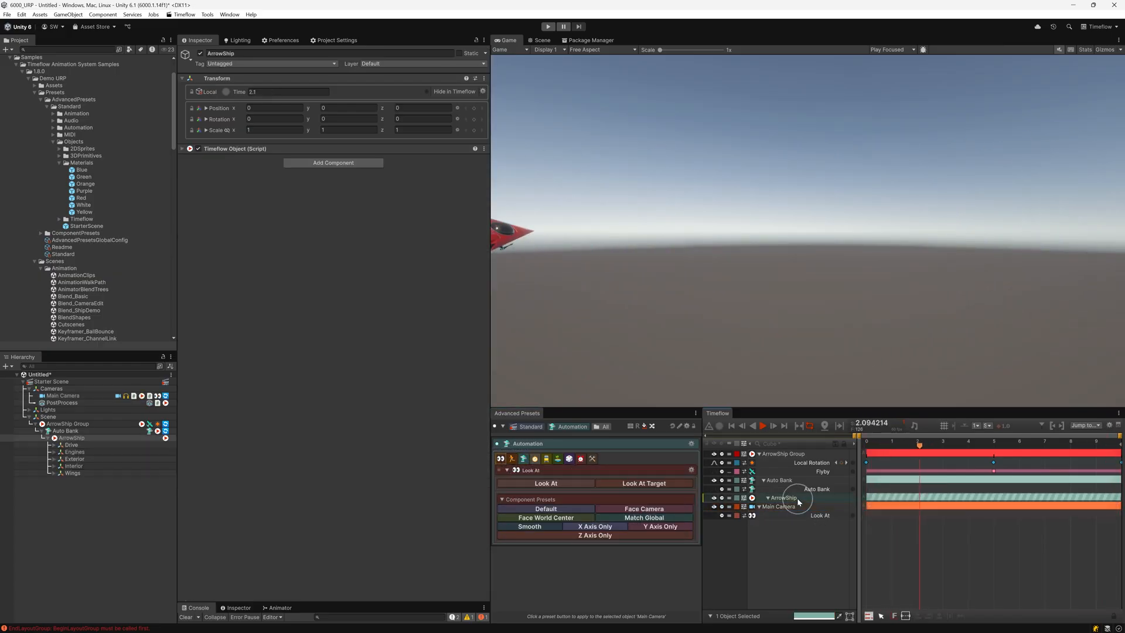
click(662, 484)
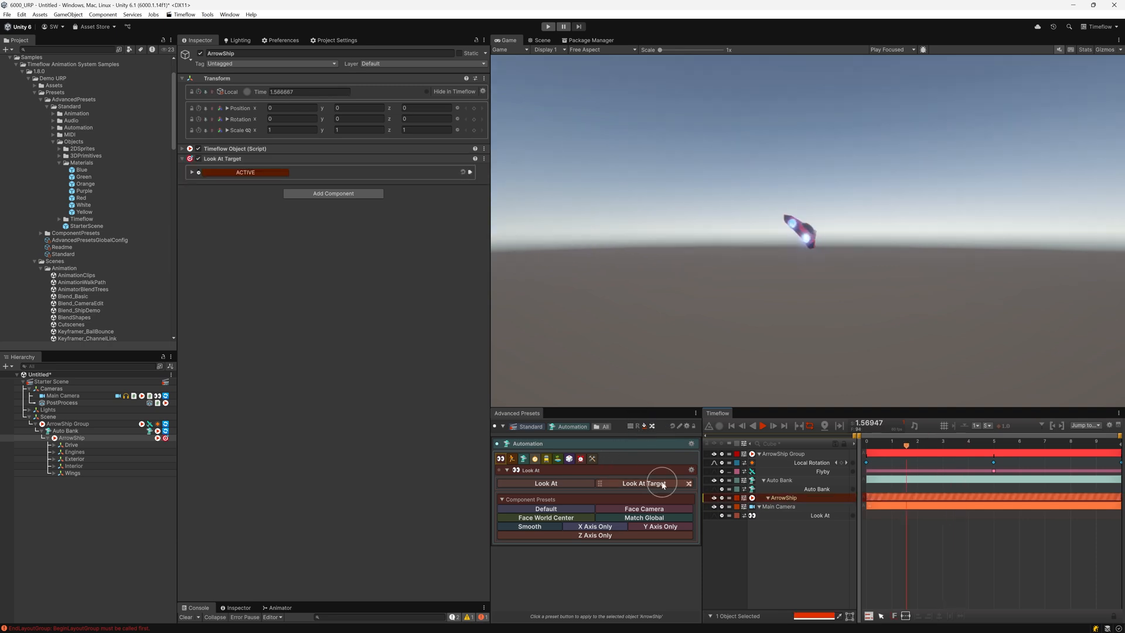
key(shift)
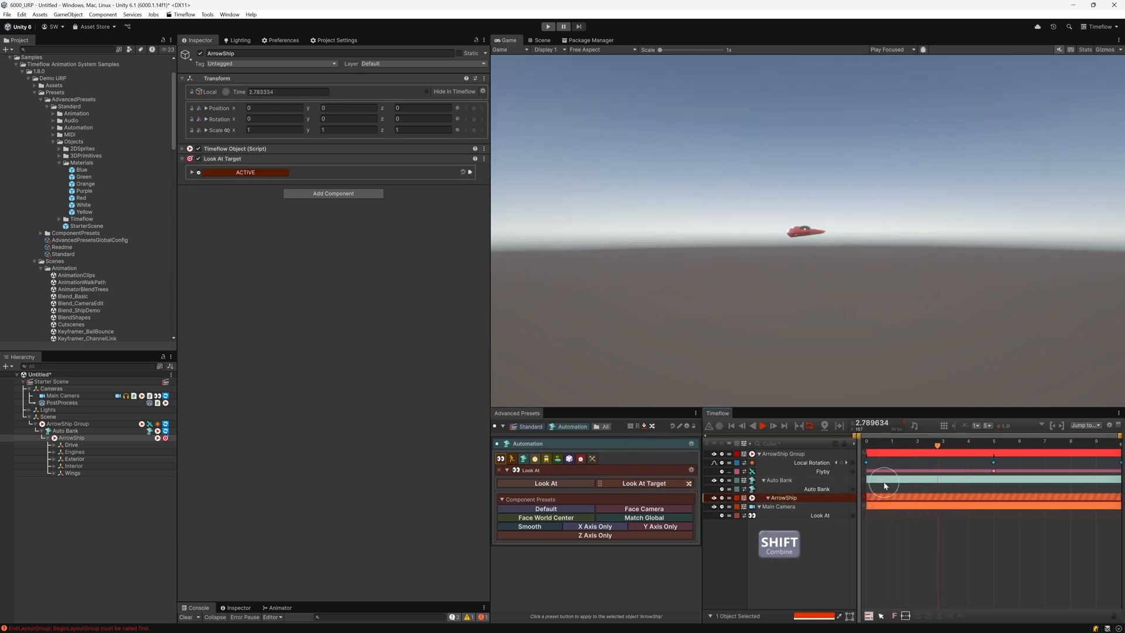
click(780, 506)
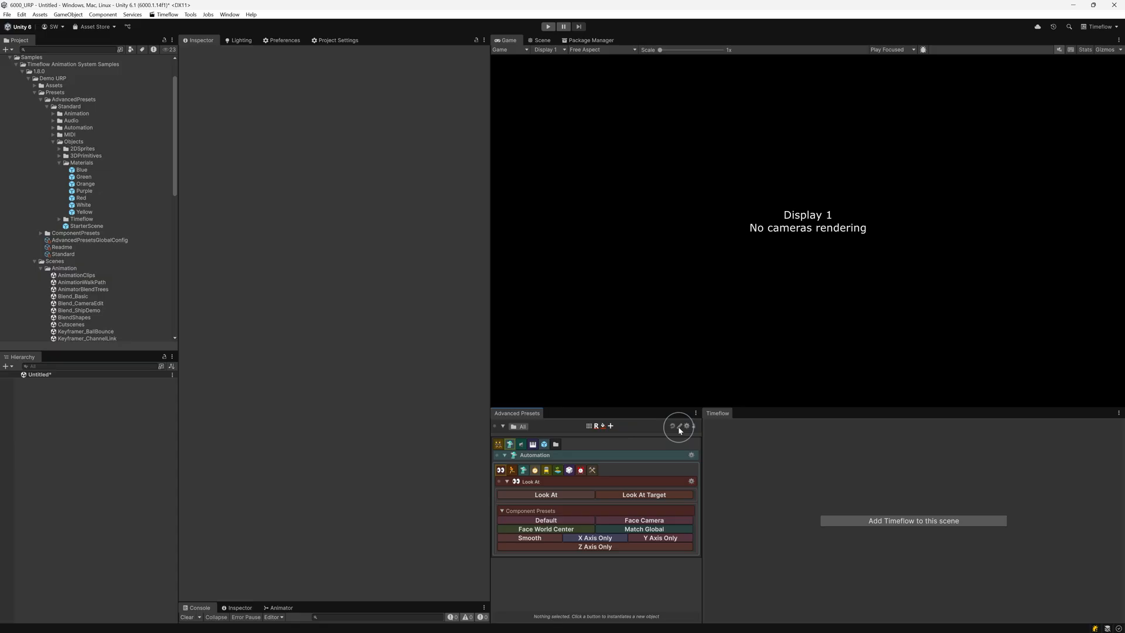
Step: Enable editing of folders, groups and presets in Advanced Presets and start a new collection
click(680, 429)
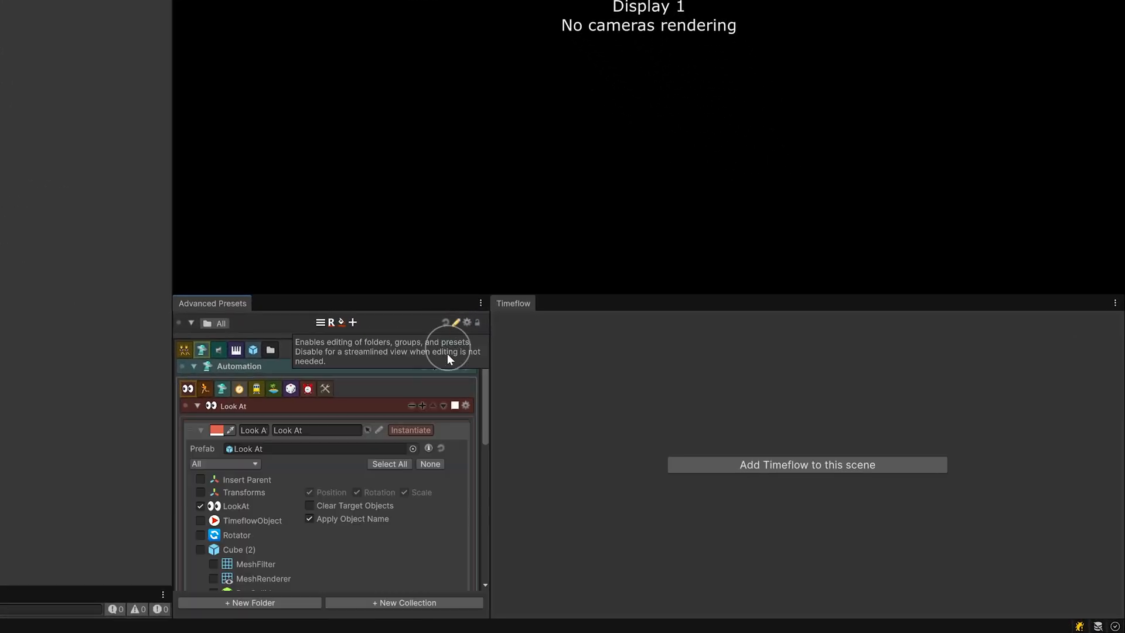
click(447, 602)
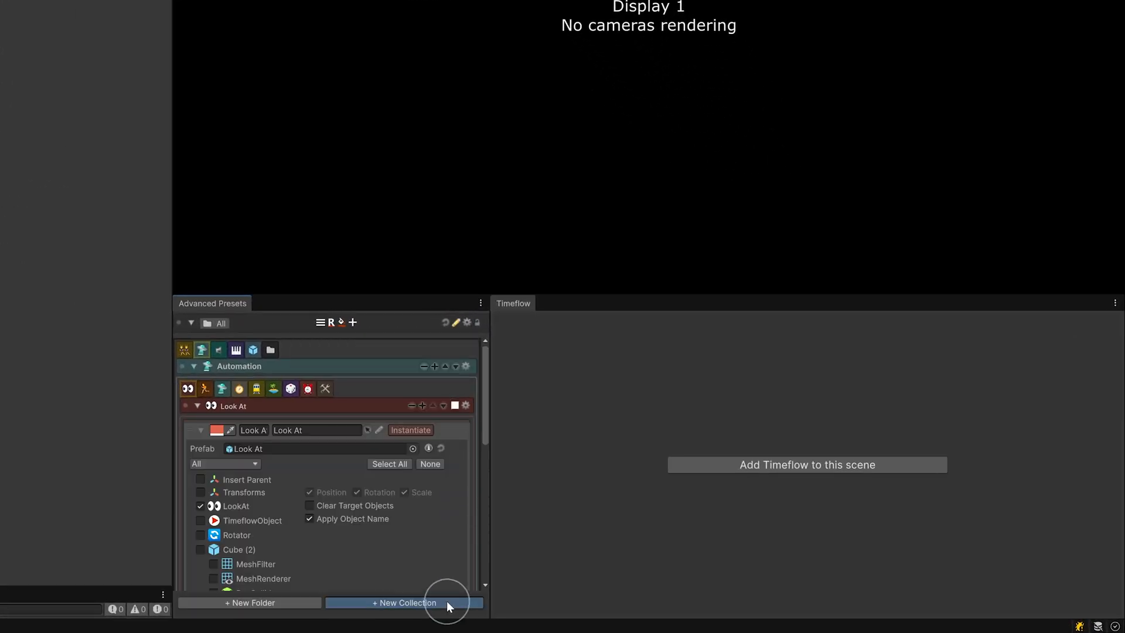